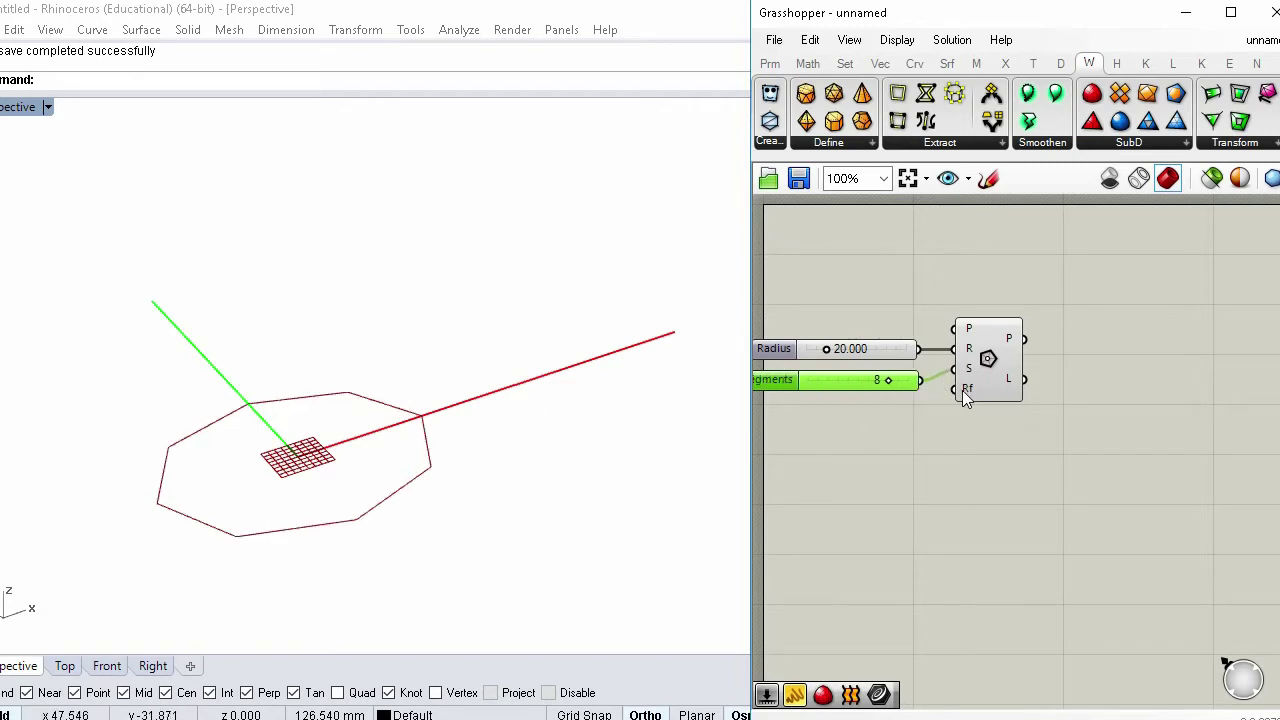
Add a number slider set to 2.500 and wire it into the polygon's fillet radius (Rf) input
double_click(863, 416)
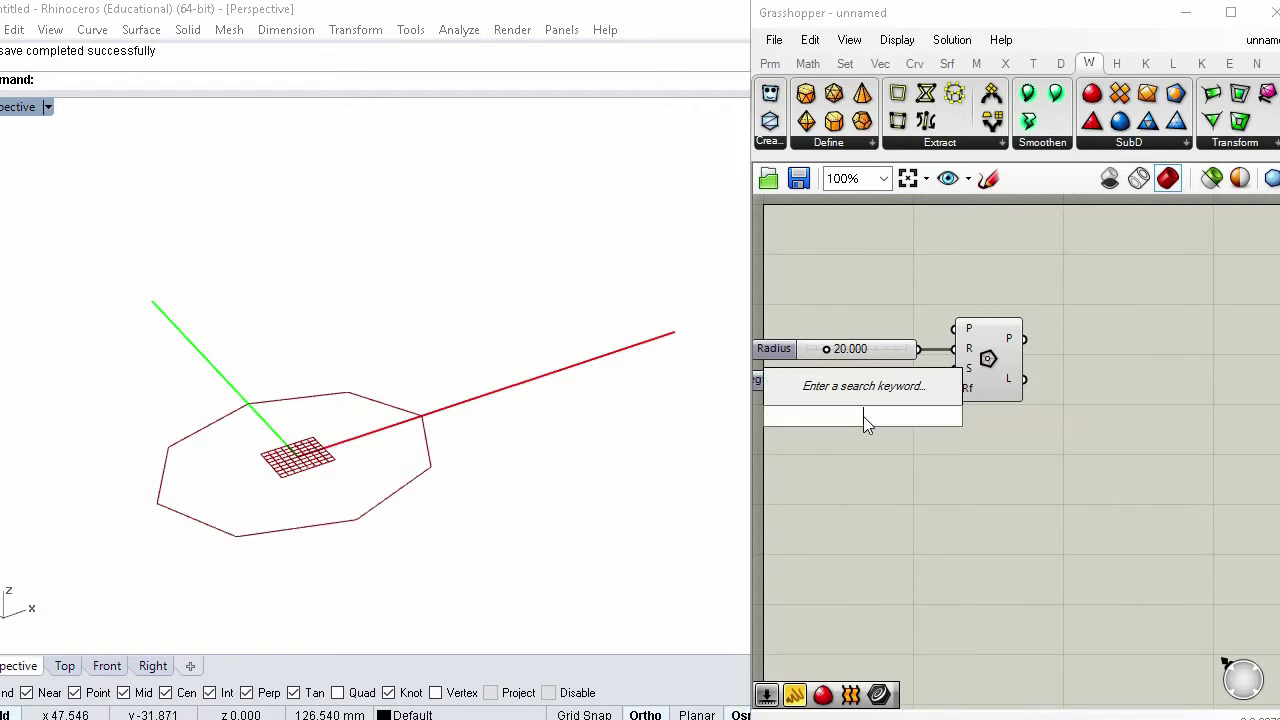
text(2.50)
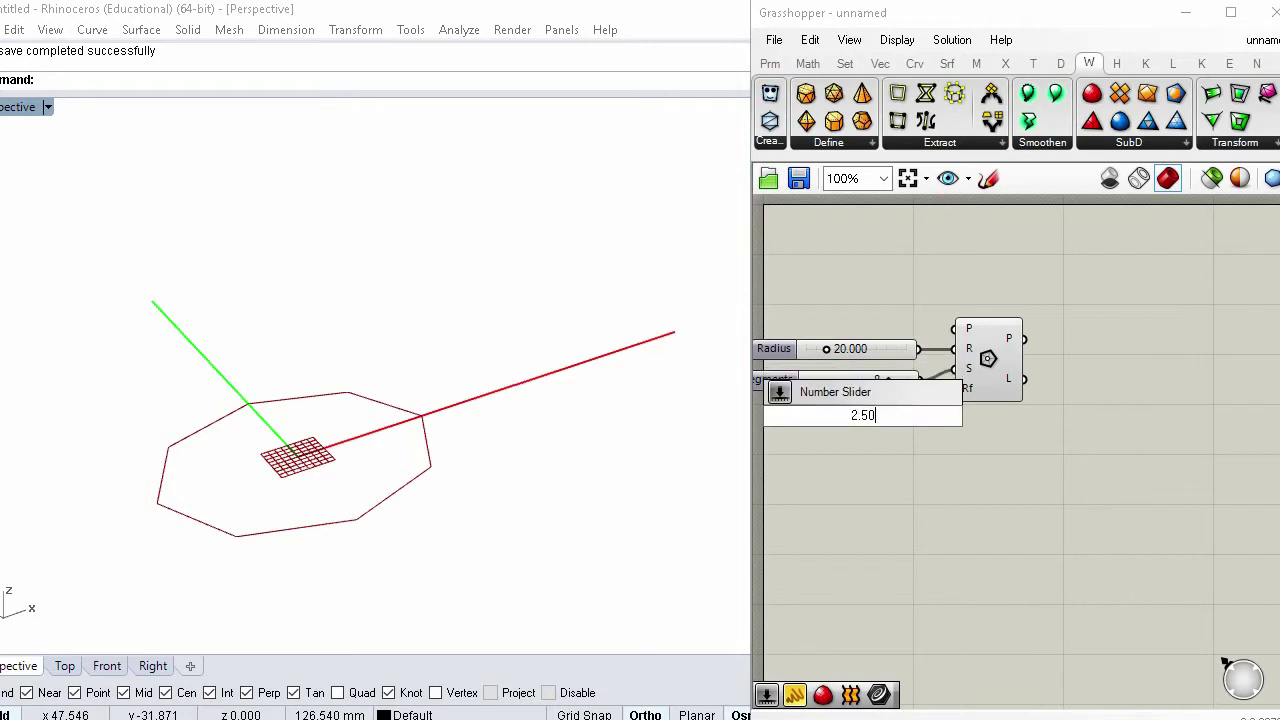
text(0)
key(Return)
drag(878, 413, 955, 389)
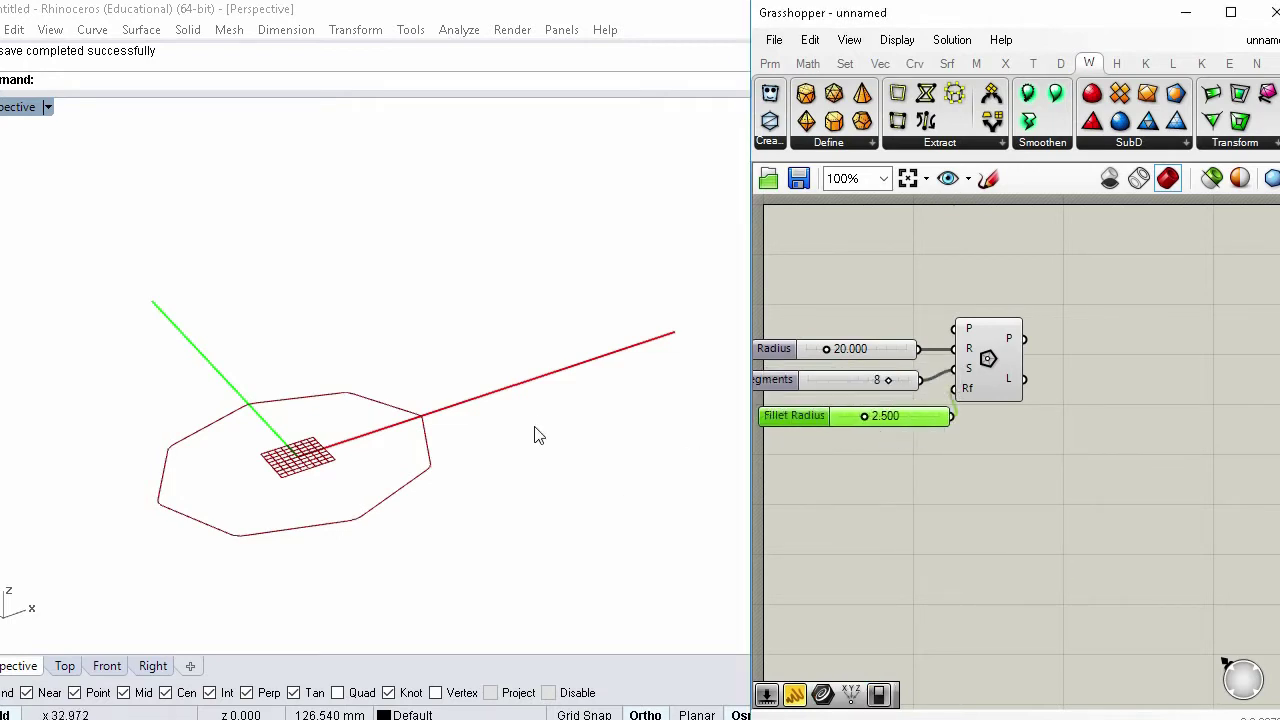
Set the polygon's fillet radius to 7.300 and its segments to 6
scroll(437, 453, up, 3)
scroll(437, 453, up, 2)
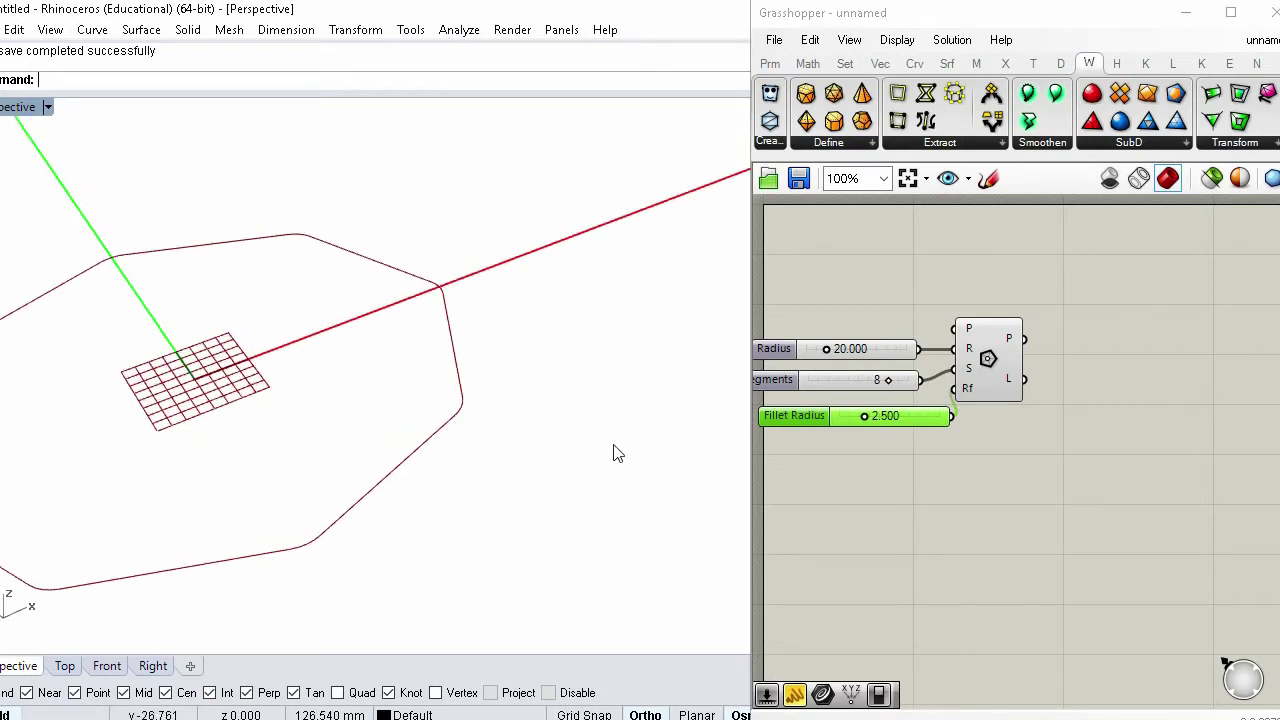
drag(860, 420, 914, 423)
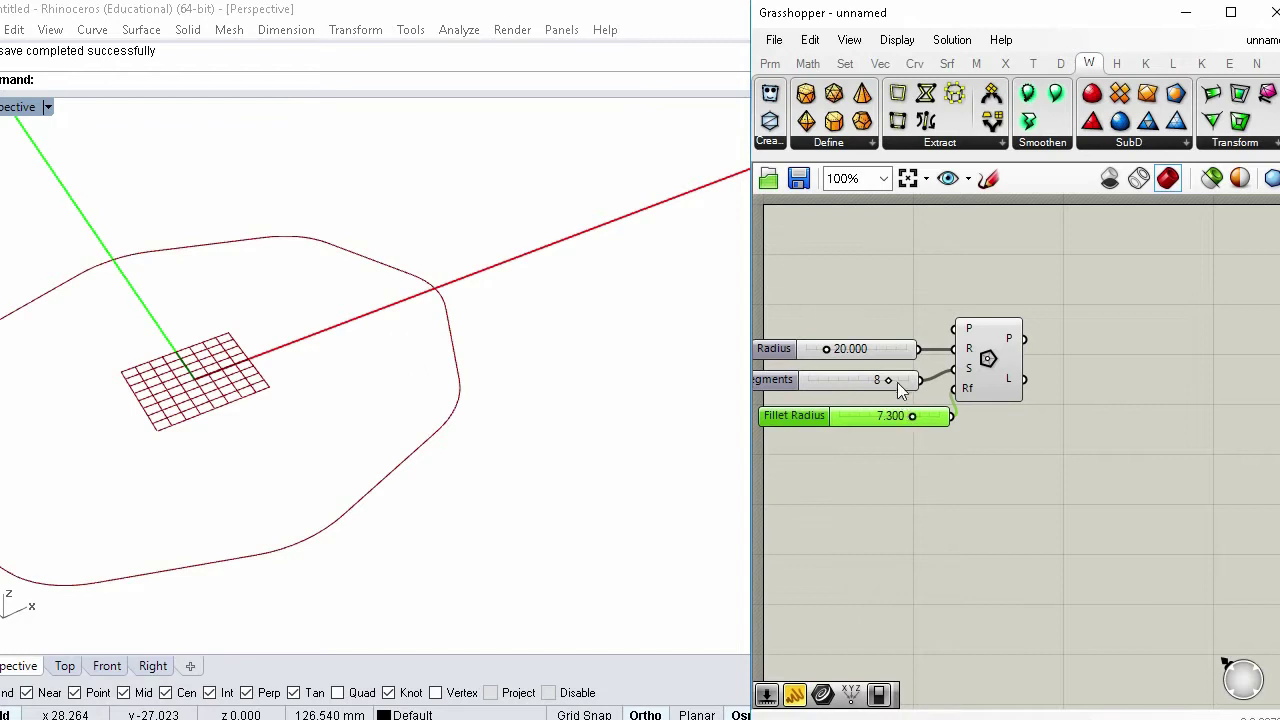
drag(883, 380, 870, 380)
right_drag(580, 397, 629, 322)
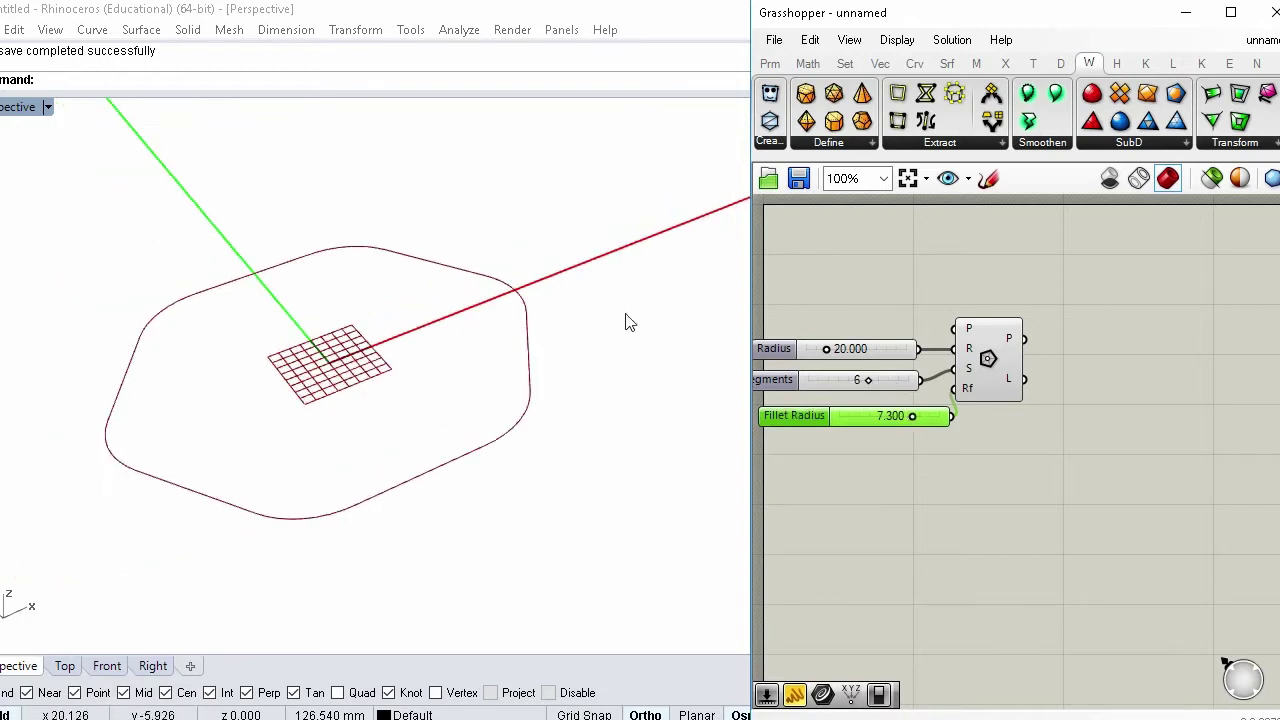
Rearrange the polygon component and the fillet radius slider to leave more space between them
scroll(824, 349, up, 1)
drag(1043, 363, 1068, 378)
drag(968, 436, 948, 428)
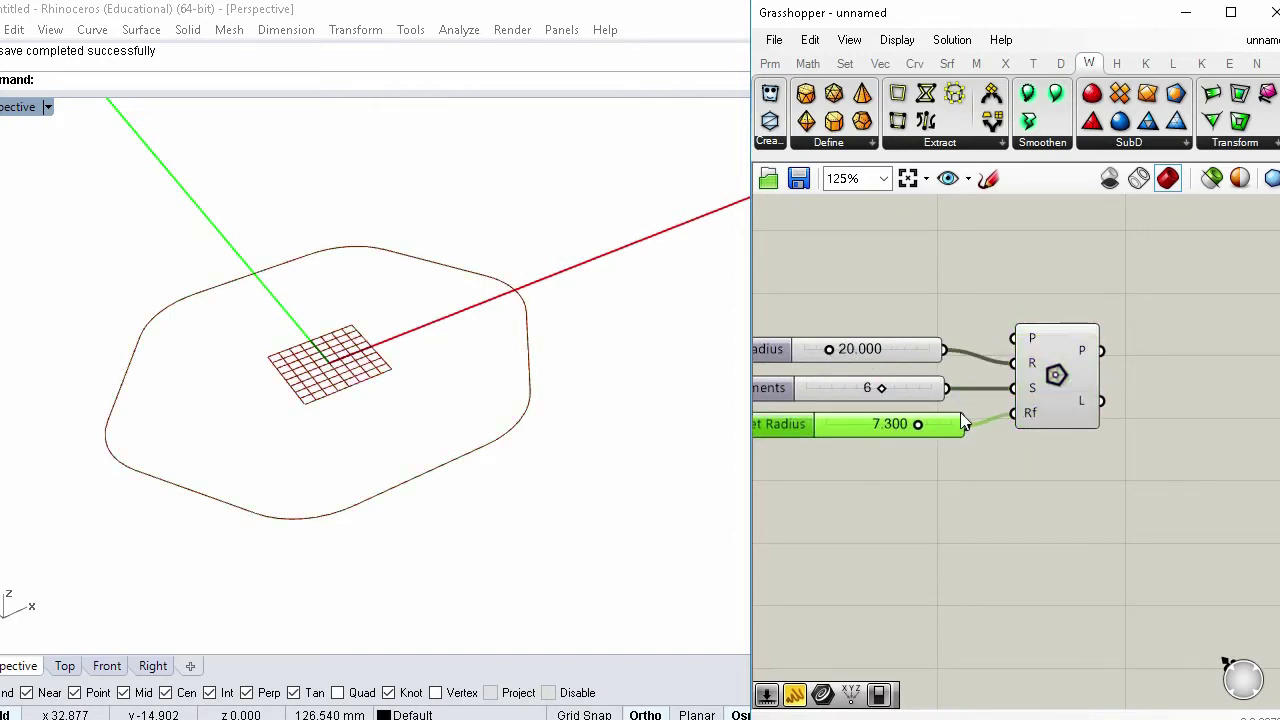
click(1056, 377)
click(1079, 496)
Add a Divide Curve component and feed the polygon's P output into its curve (C) input
right_drag(1088, 498, 1083, 498)
right_drag(1147, 405, 1080, 423)
double_click(1075, 403)
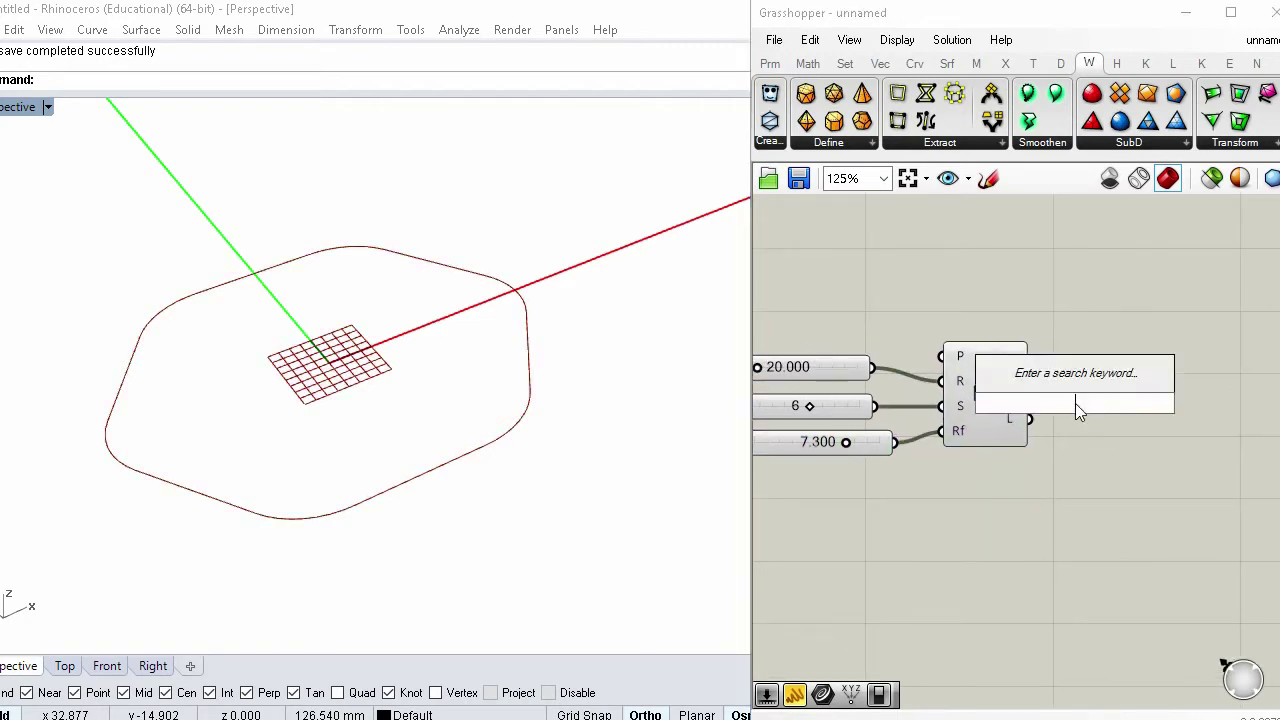
text(div)
key(Up)
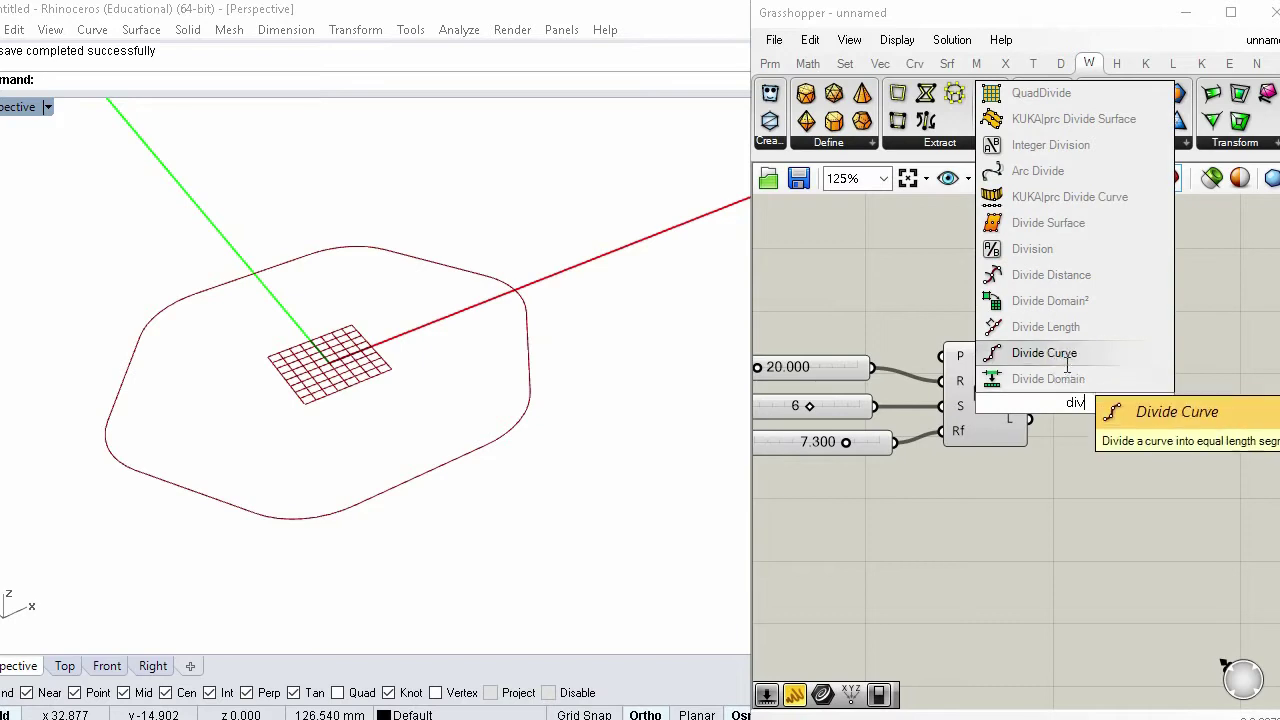
key(Return)
drag(1065, 385, 1163, 419)
right_drag(1052, 453, 1098, 390)
click(1034, 449)
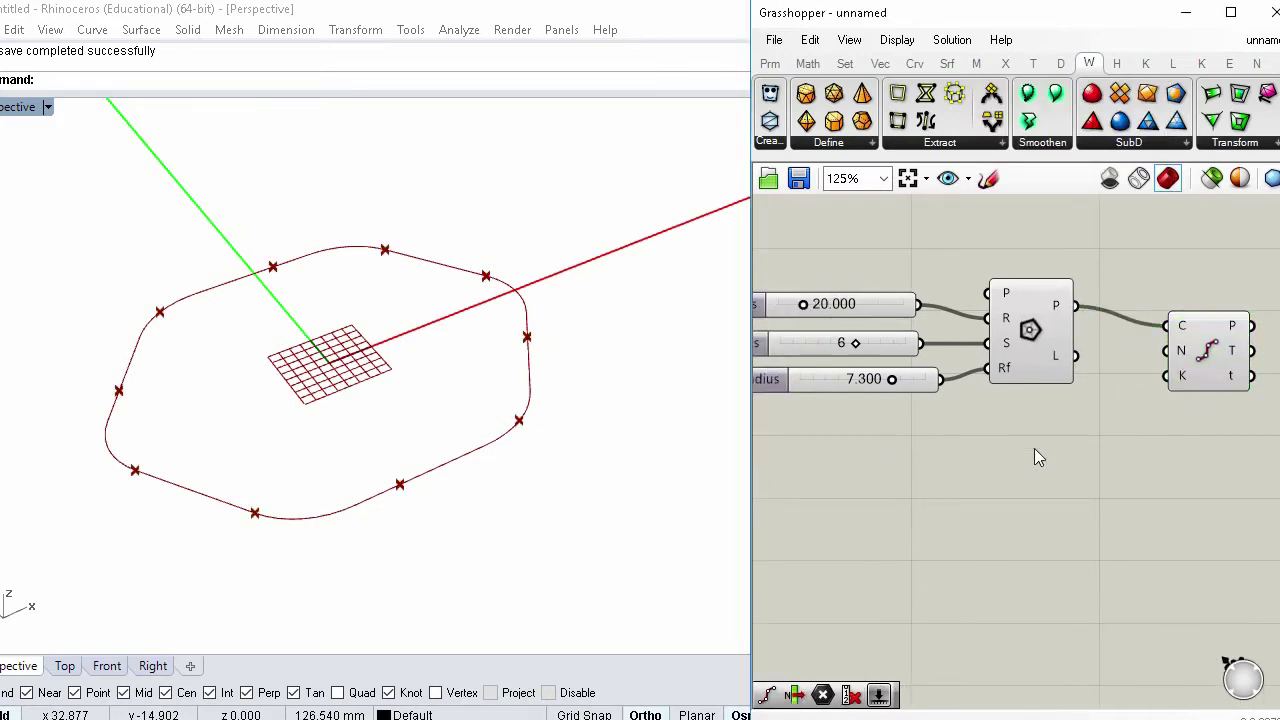
Add an integer number slider with value 4 and place it below the fillet radius slider
double_click(1016, 438)
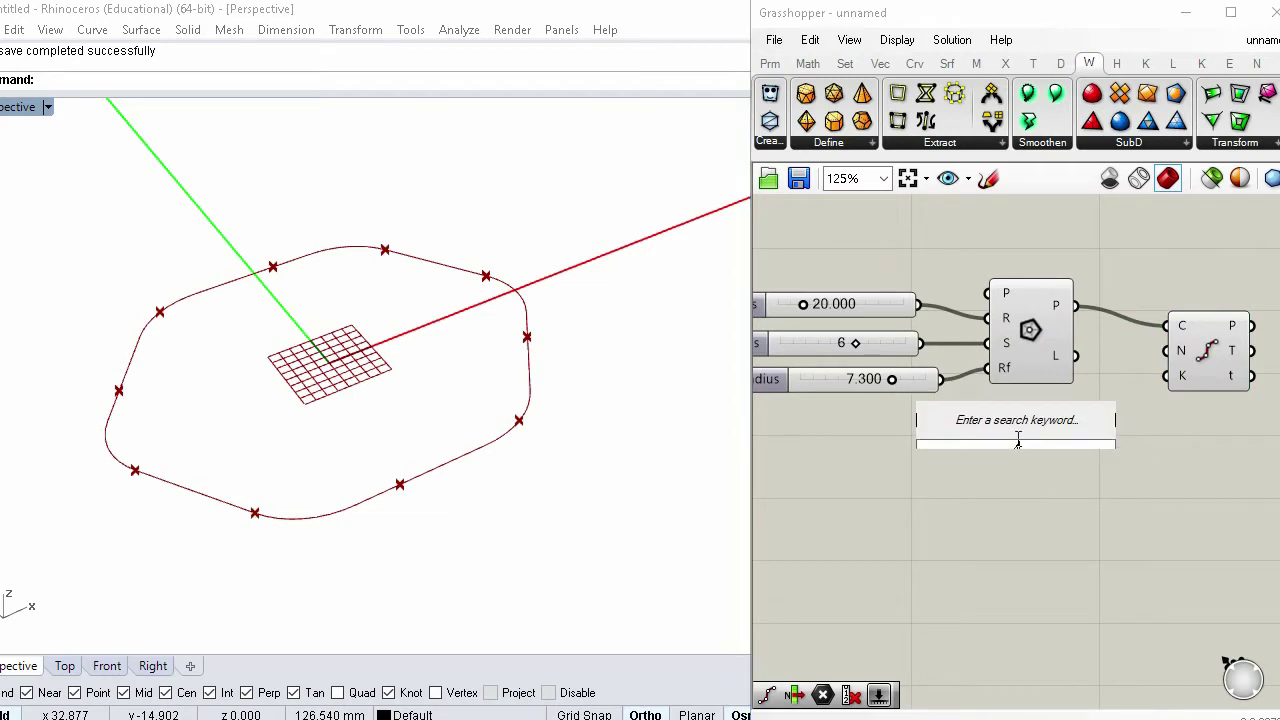
text(4)
key(Return)
drag(1016, 438, 826, 457)
click(1026, 448)
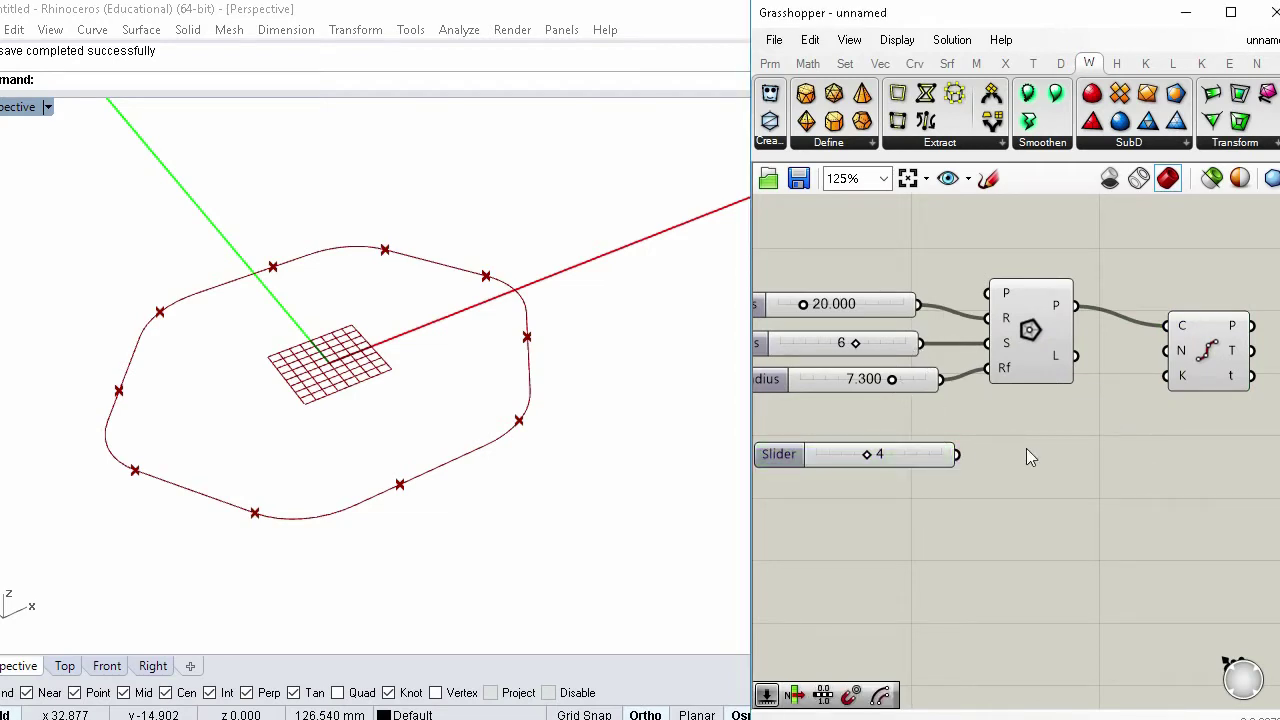
Add a Multiplication component that multiplies the polygon segments by the 4 slider and feeds Divide Curve's N input
double_click(1026, 448)
text(mu)
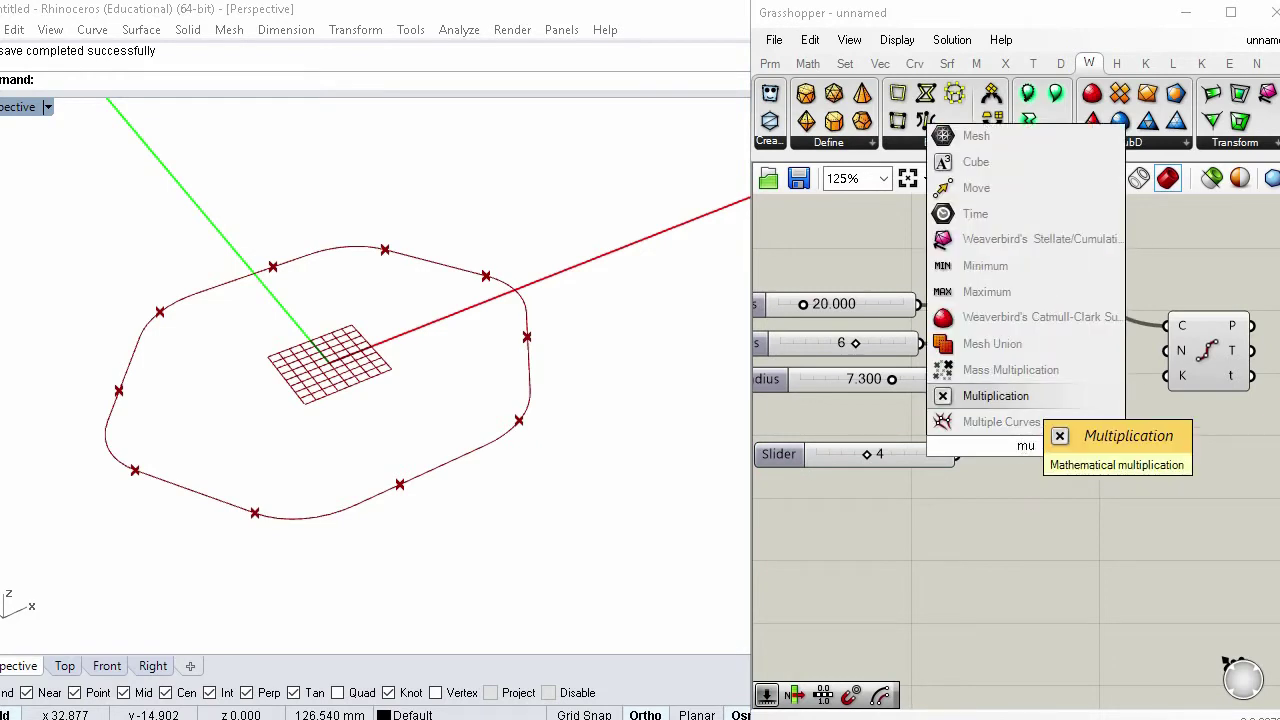
click(992, 397)
drag(925, 347, 1032, 433)
click(1030, 455)
drag(1166, 346, 1071, 424)
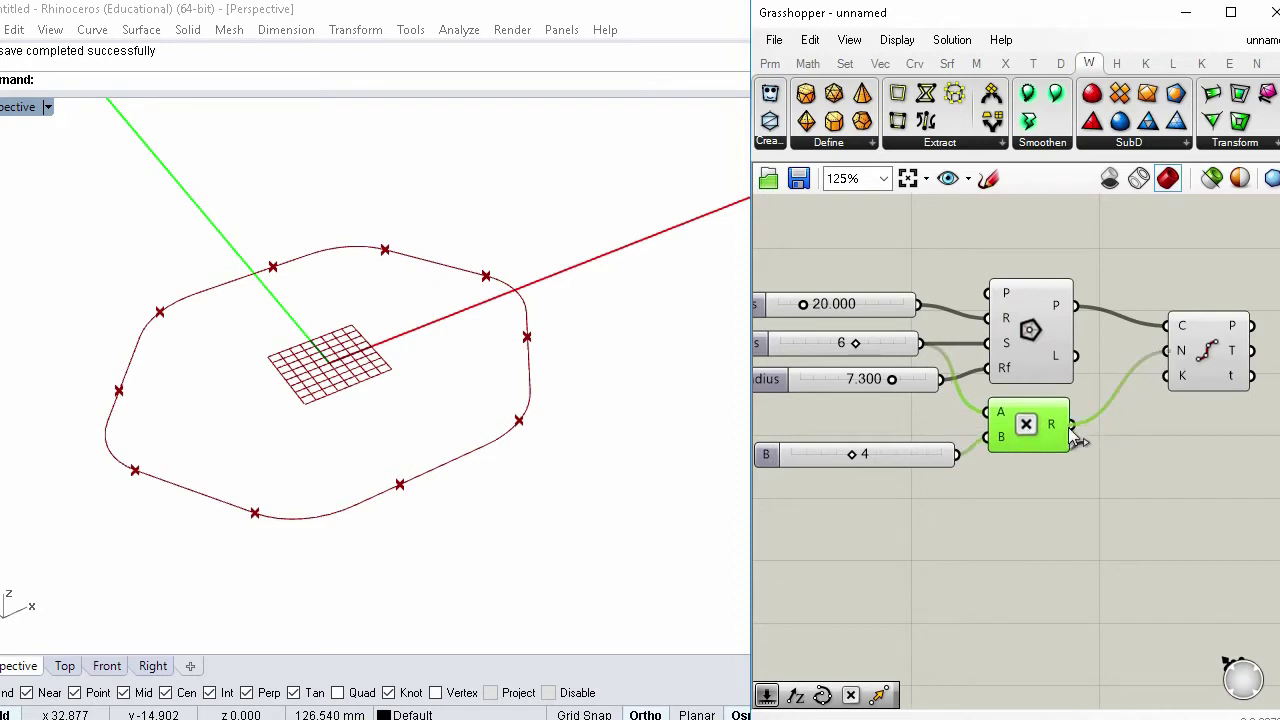
click(1141, 420)
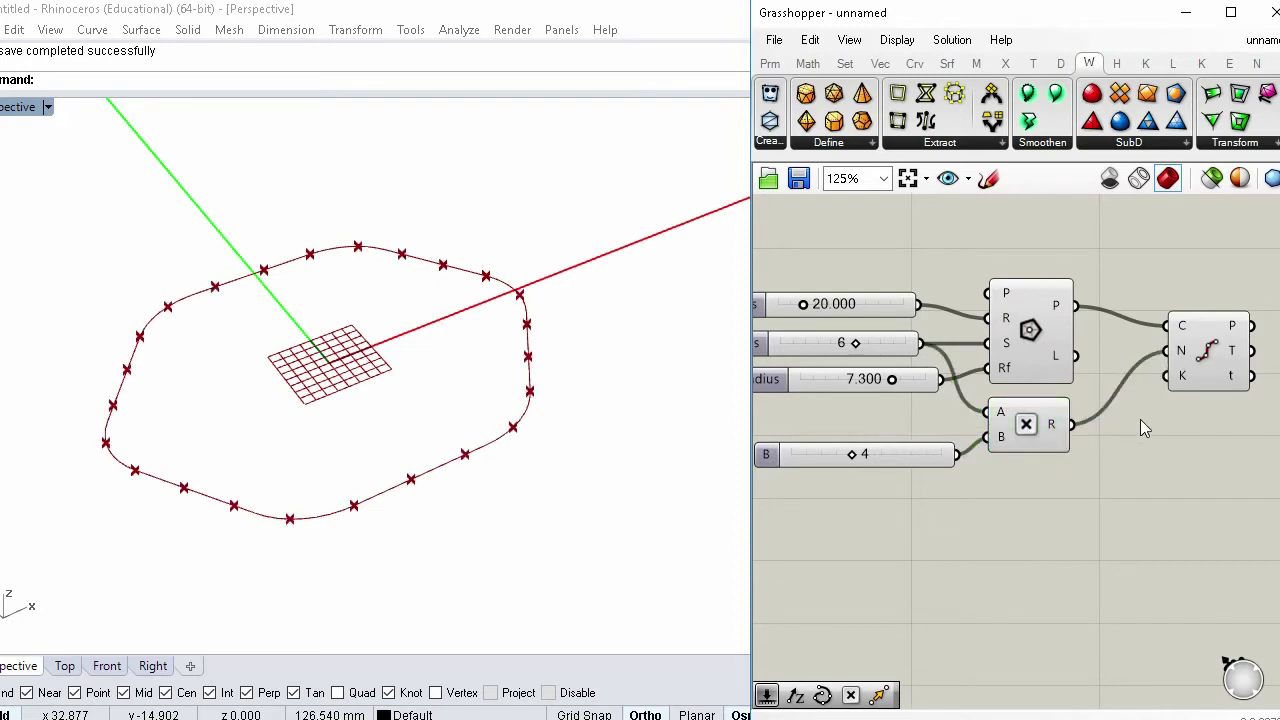
Add a List Length component below Divide Curve and connect the division points (P) to it
scroll(1140, 419, down, 1)
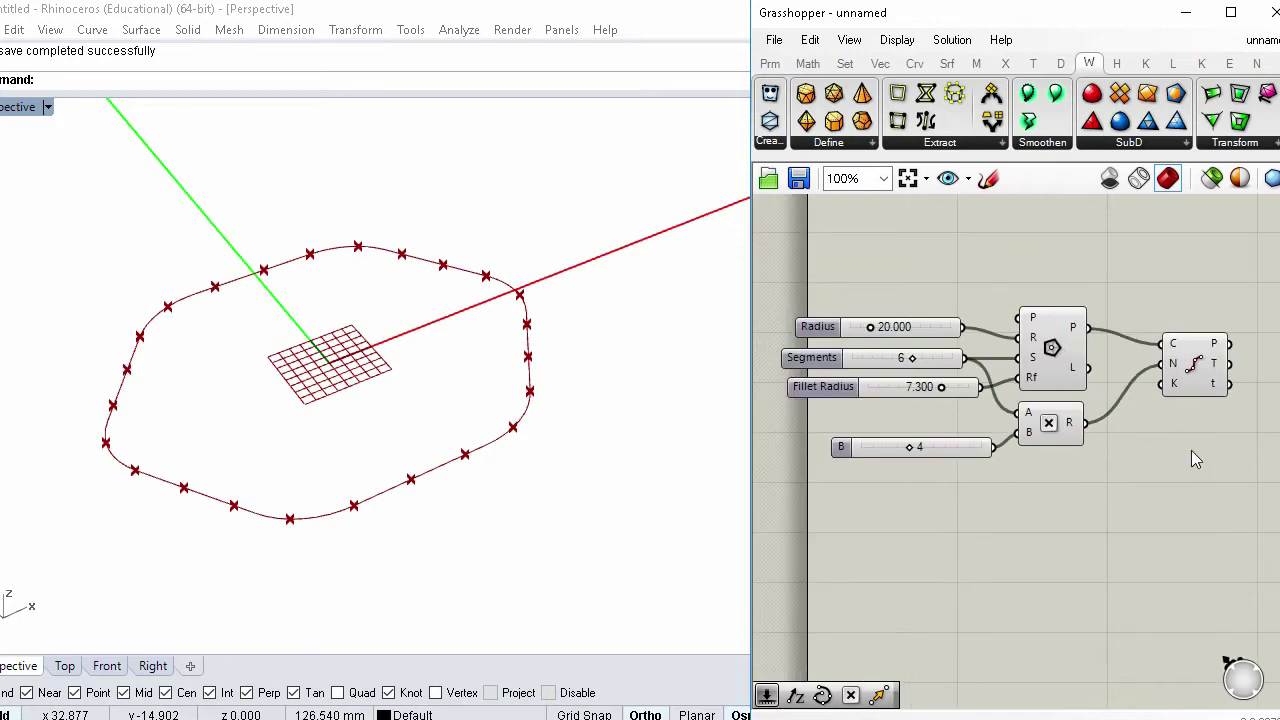
right_drag(1191, 455, 1073, 423)
double_click(1106, 499)
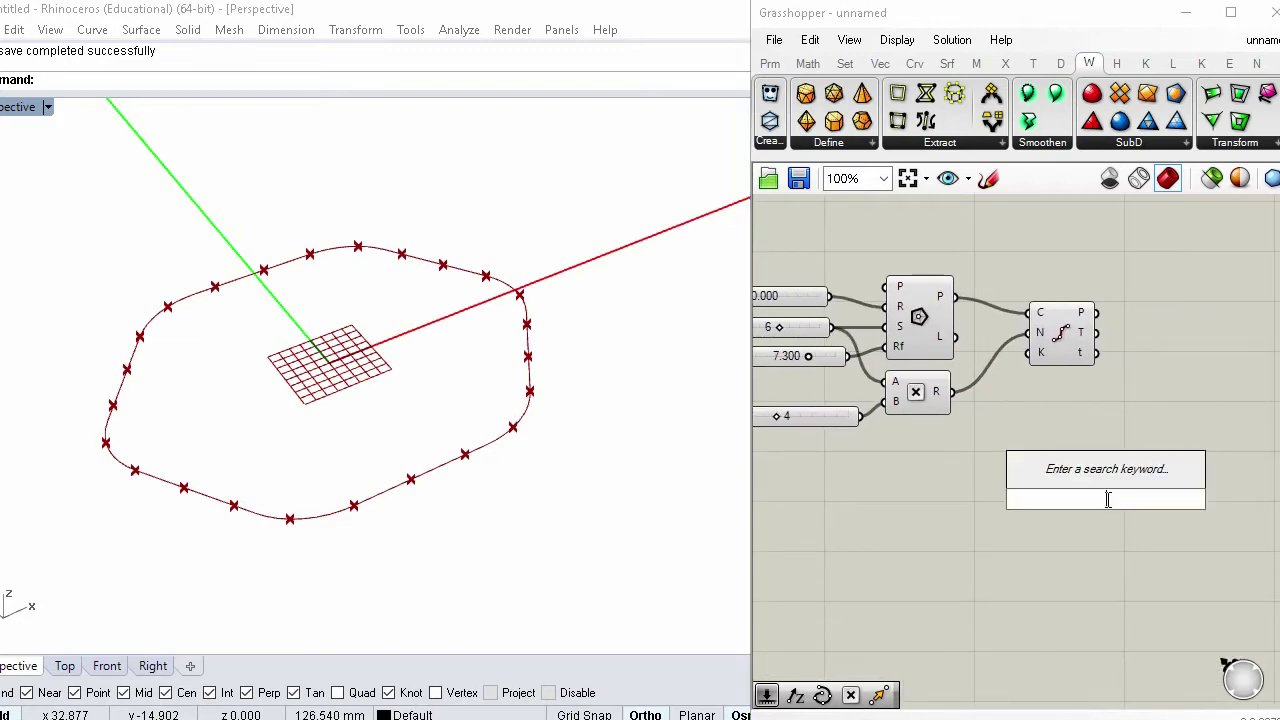
text(list)
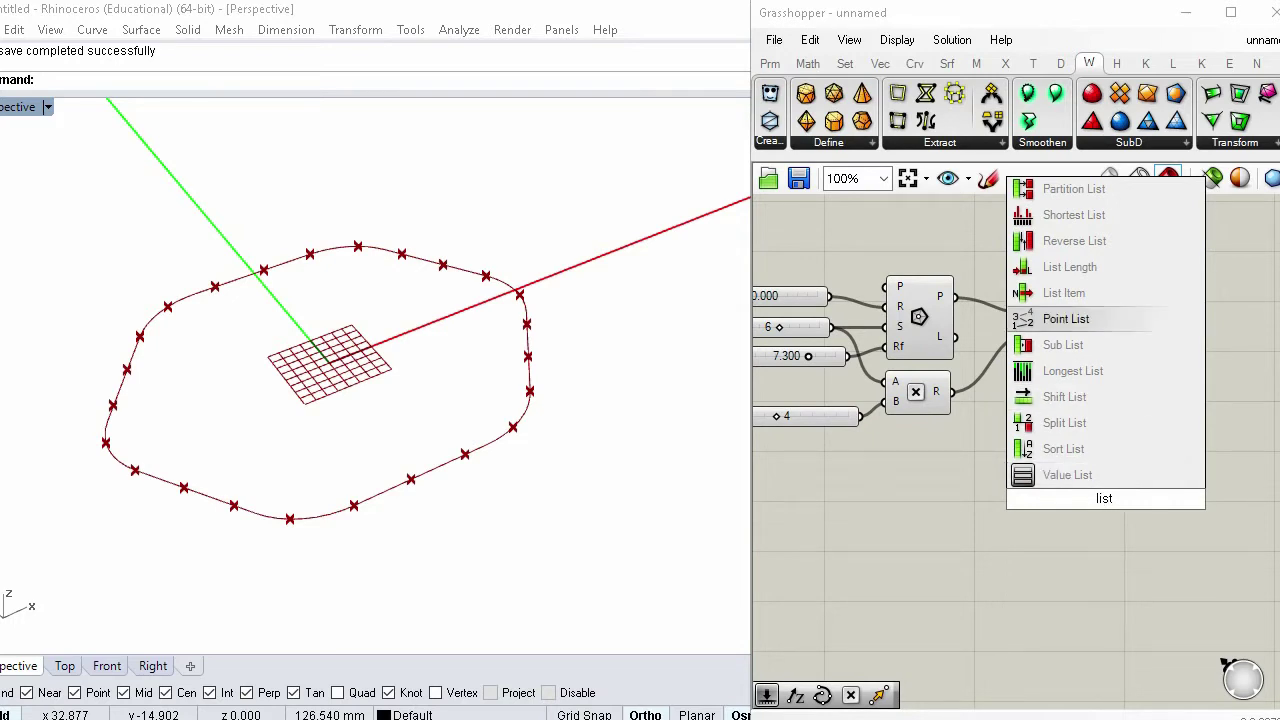
click(1069, 267)
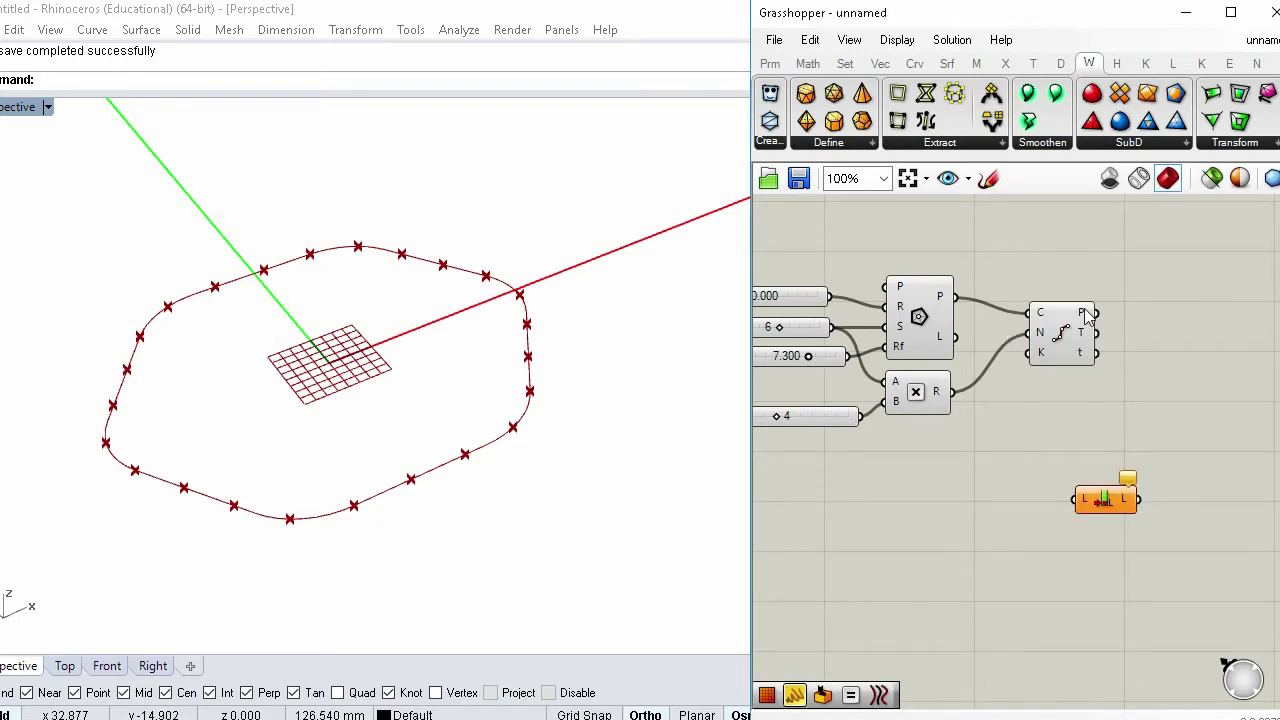
drag(1096, 313, 1137, 497)
right_drag(1180, 543, 1122, 443)
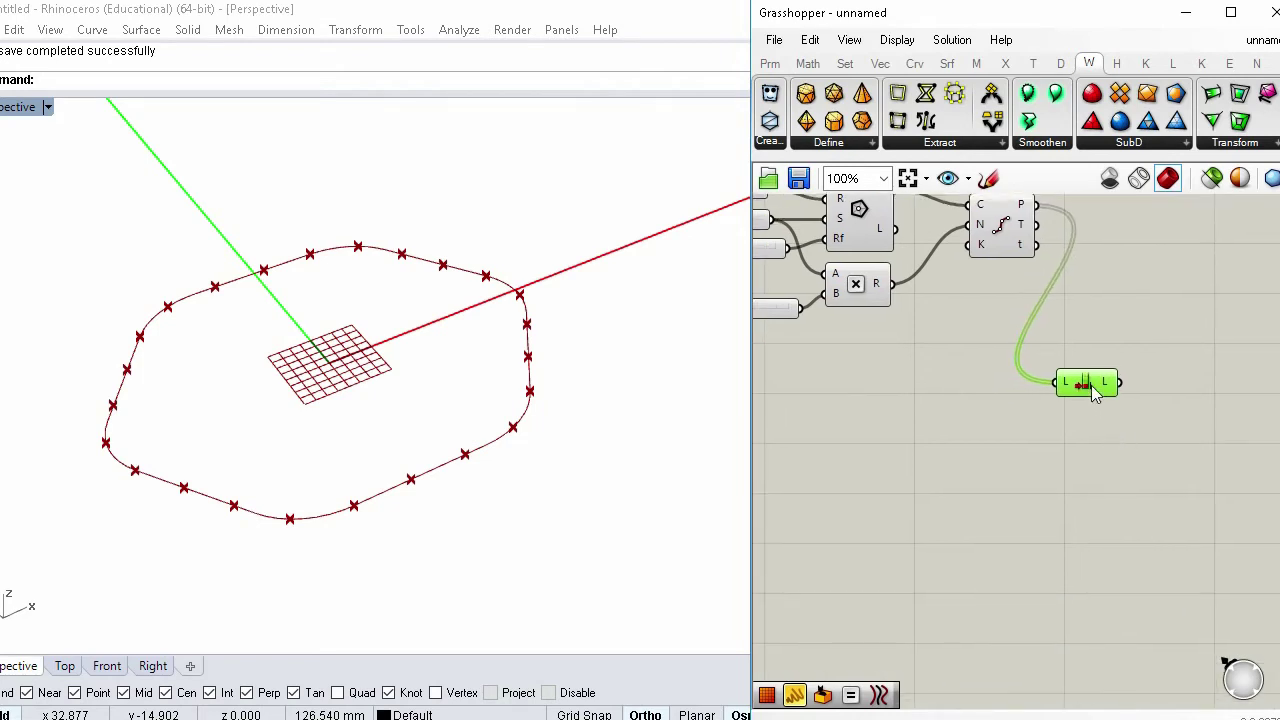
drag(1088, 392, 1099, 412)
click(1084, 500)
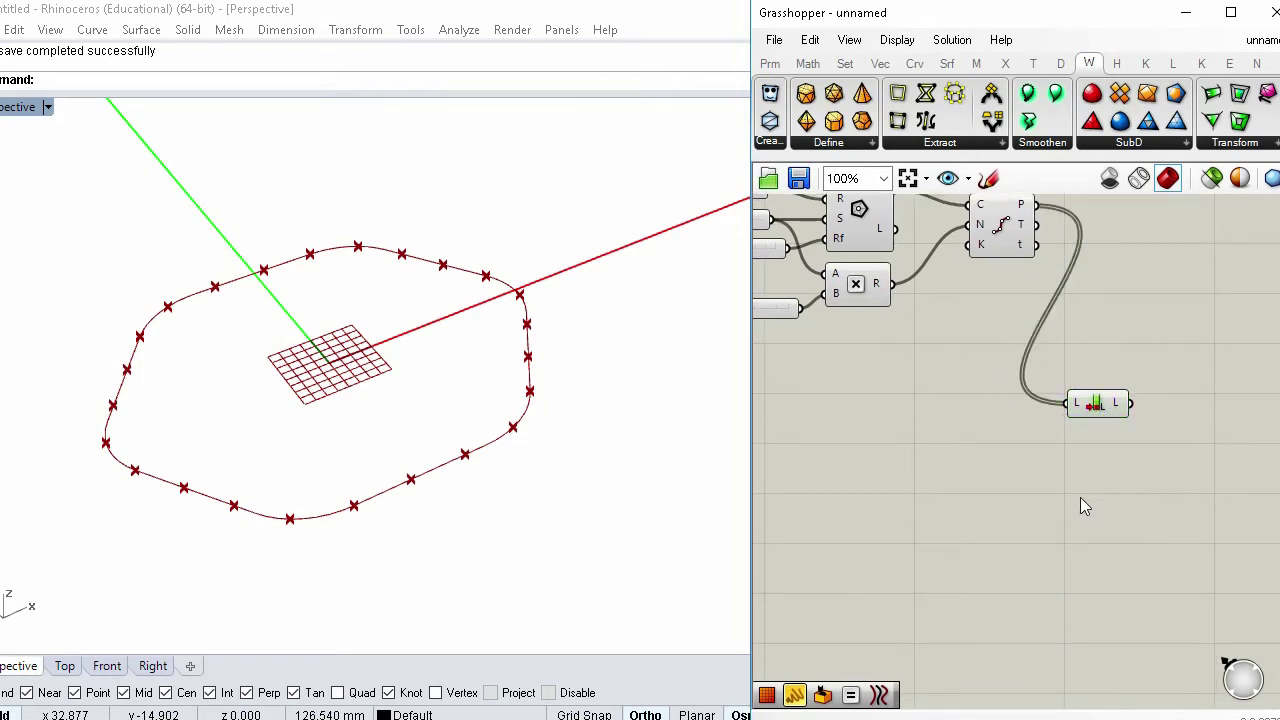
Add a second Multiplication component beside List Length, with the list length wired into its A input
double_click(1085, 467)
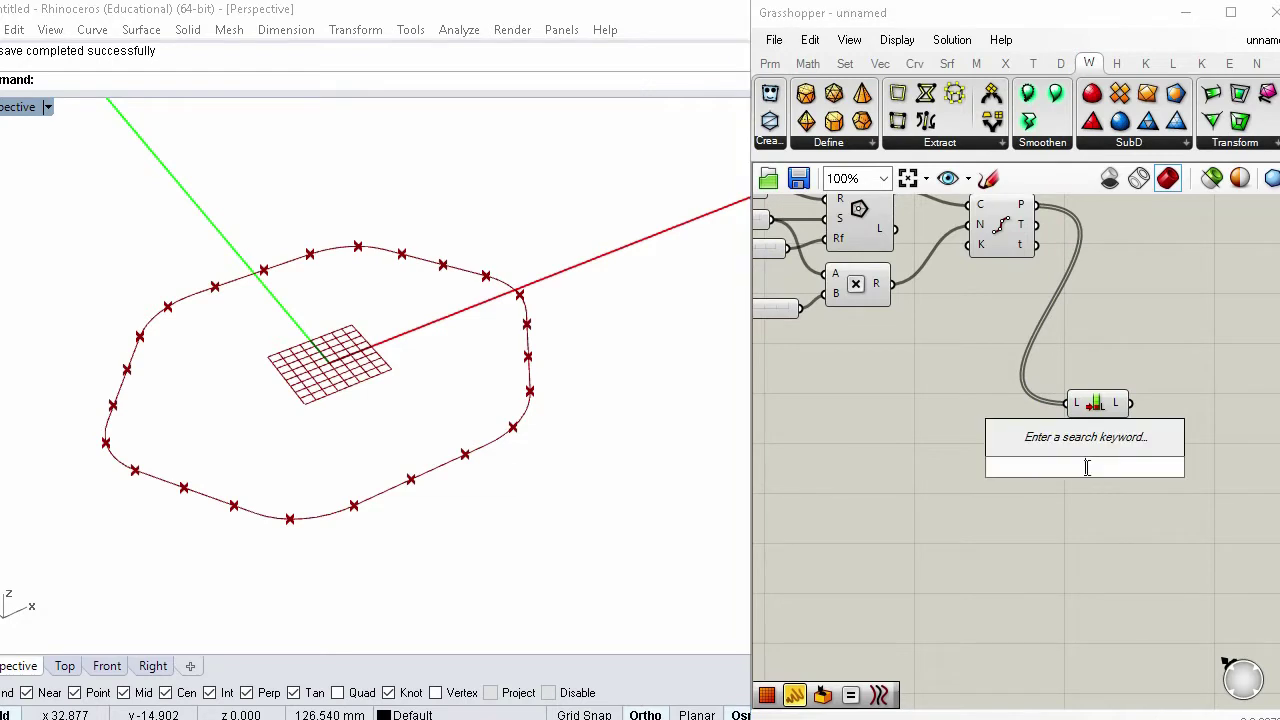
text(mul)
click(1085, 418)
drag(1099, 480, 1190, 425)
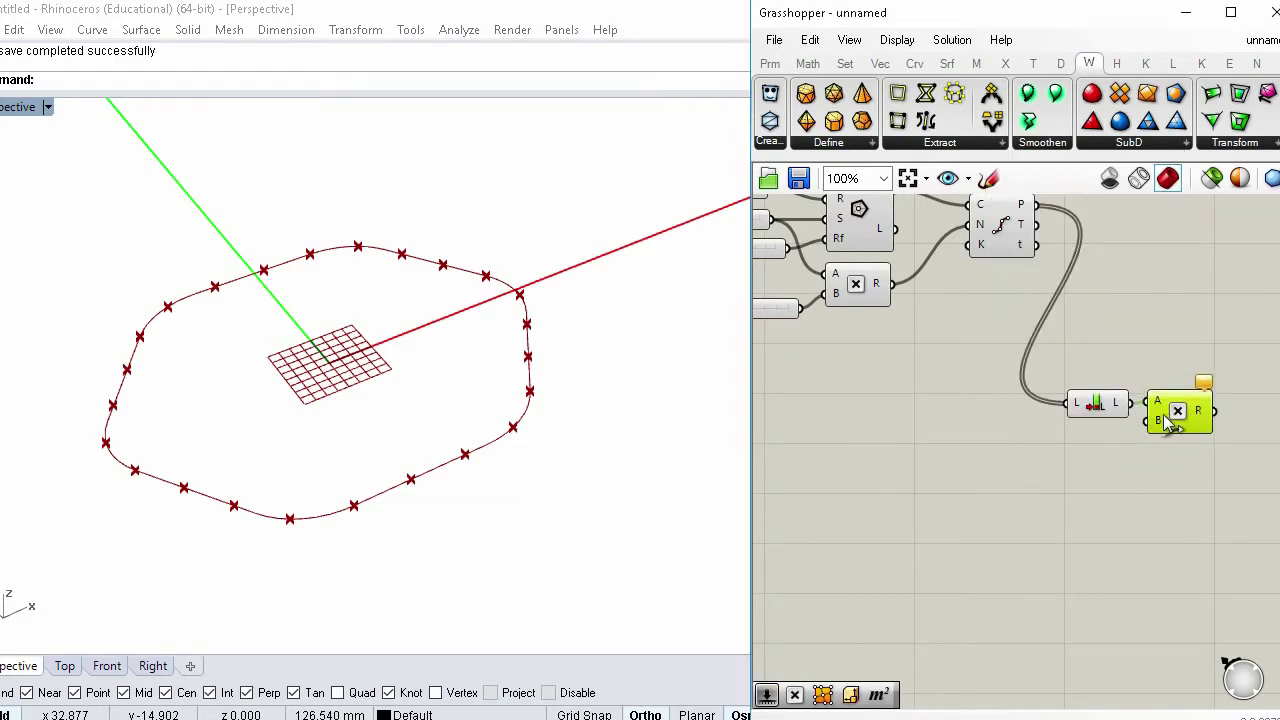
Add a 0.5000 number slider, wire it into the second Multiplication's B input and set it to 0.5333
double_click(1002, 444)
text(0.50)
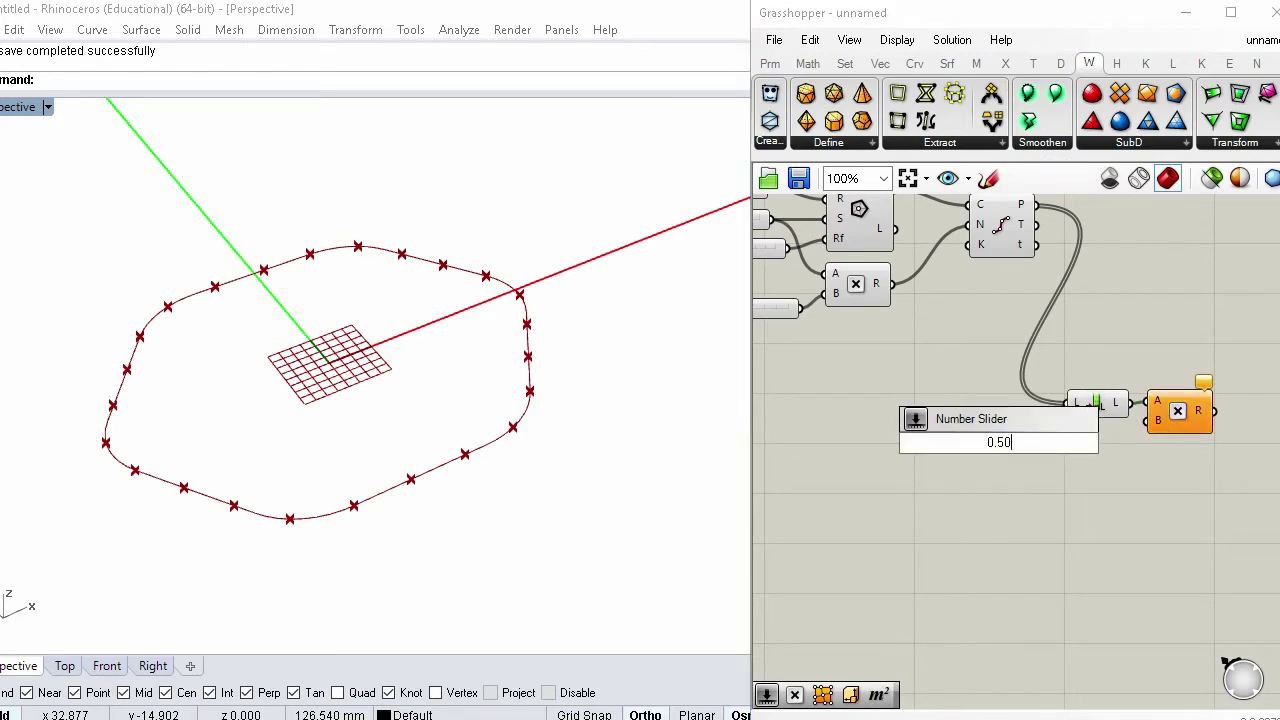
key(Return)
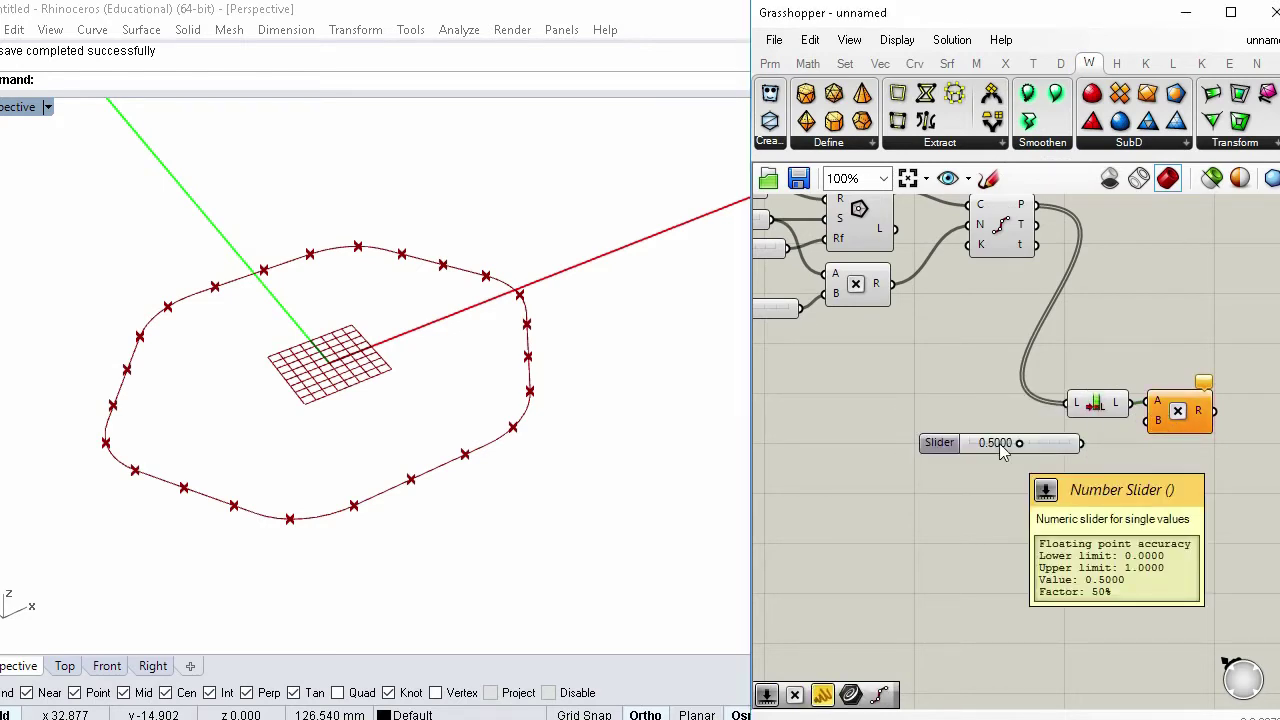
drag(1080, 444, 1146, 420)
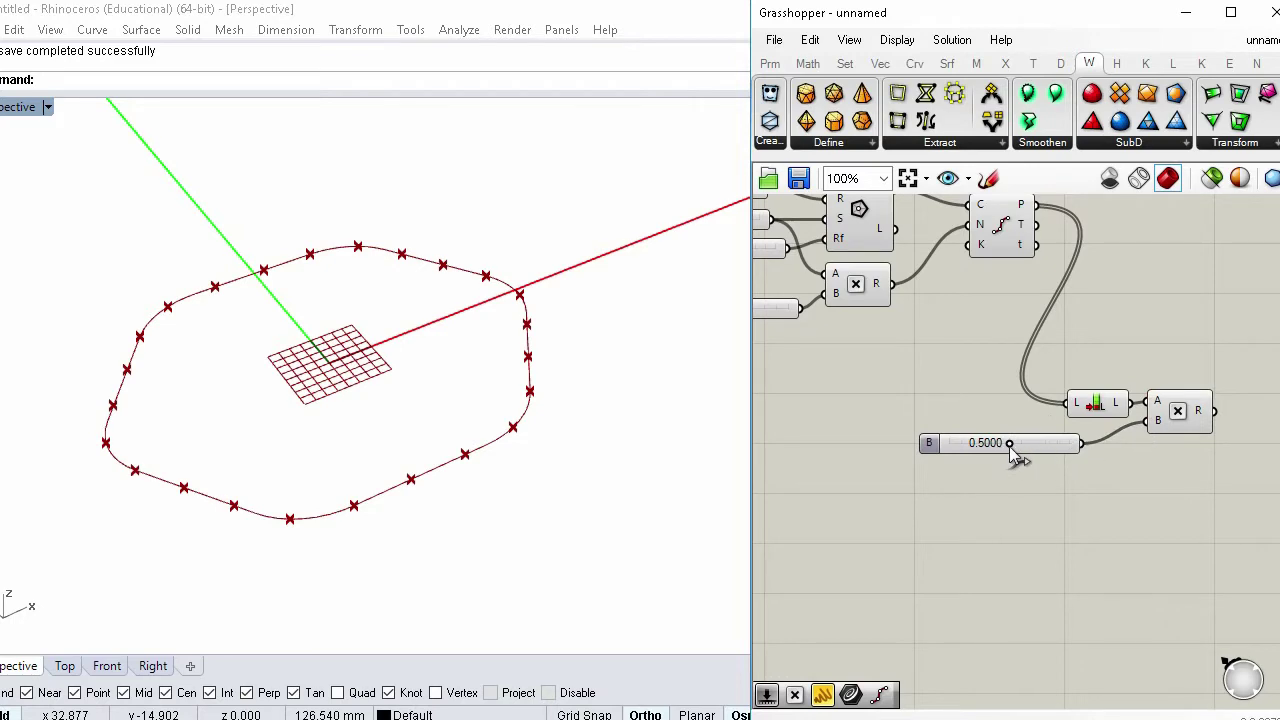
drag(1009, 444, 1070, 434)
click(1094, 490)
Add a Graph Mapper below and beyond the second Multiplication and set its graph type to Perlin
right_drag(1129, 510, 971, 517)
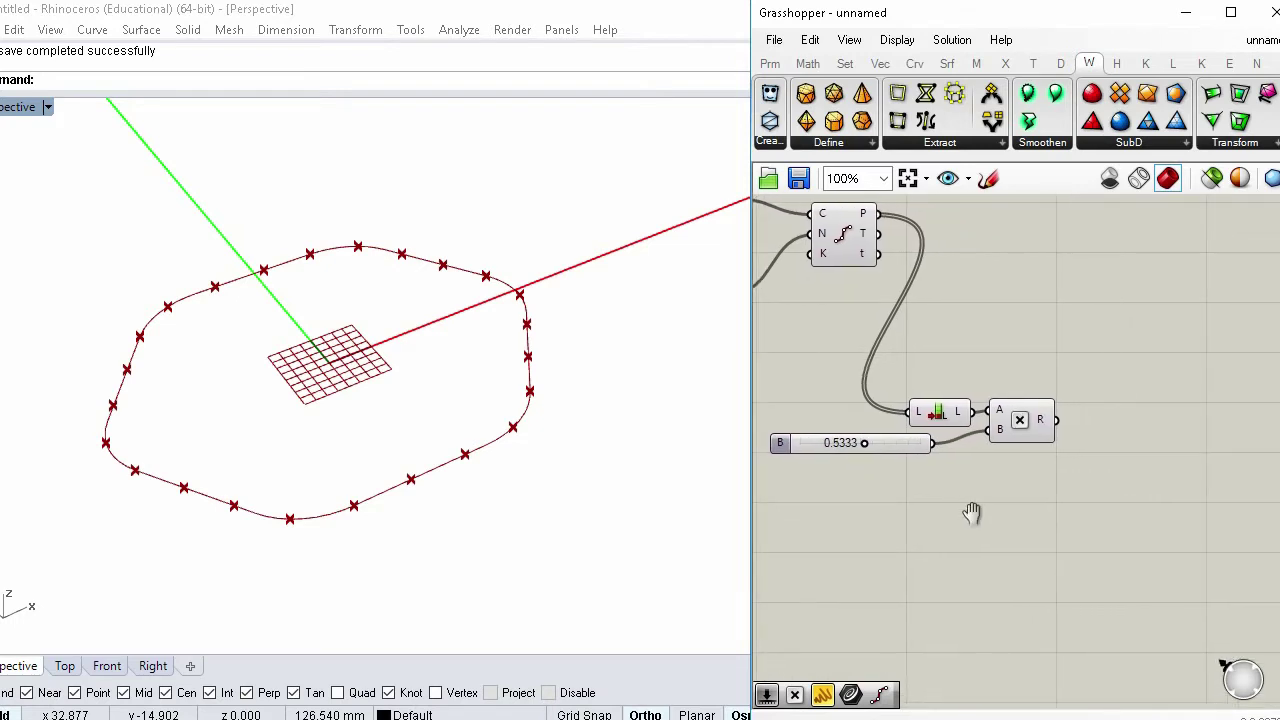
double_click(1088, 496)
text(gra)
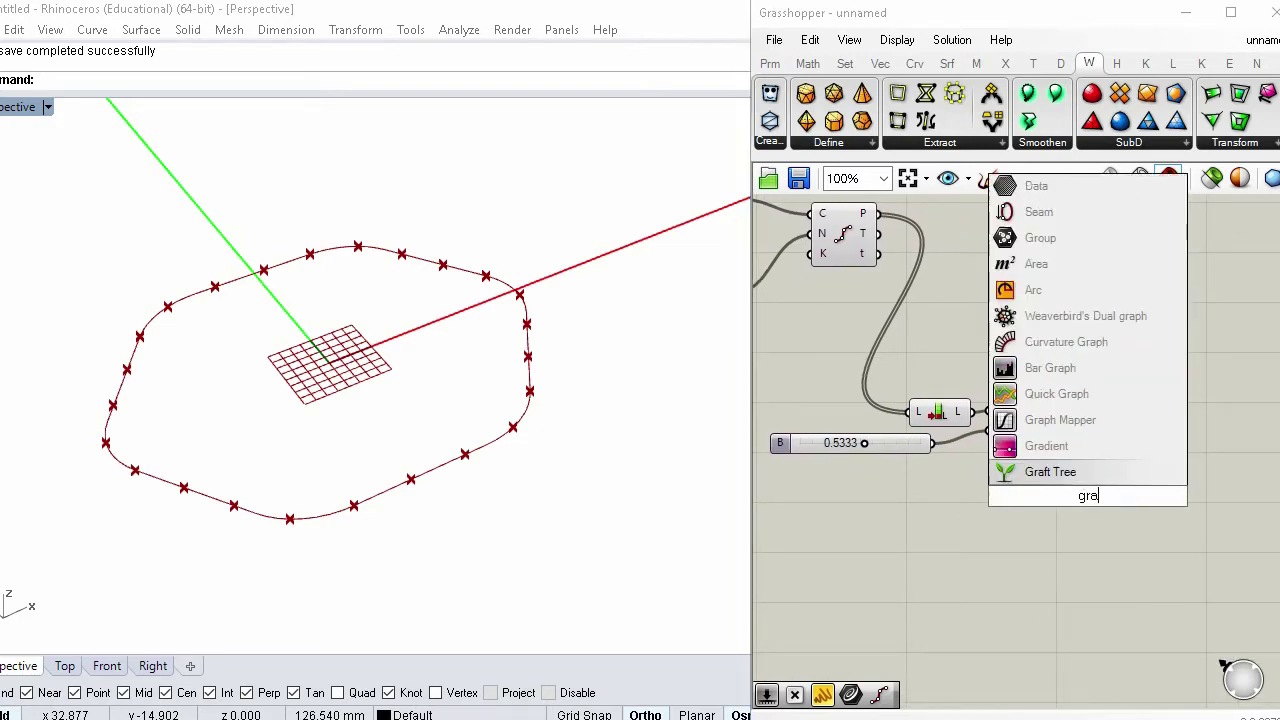
click(1075, 422)
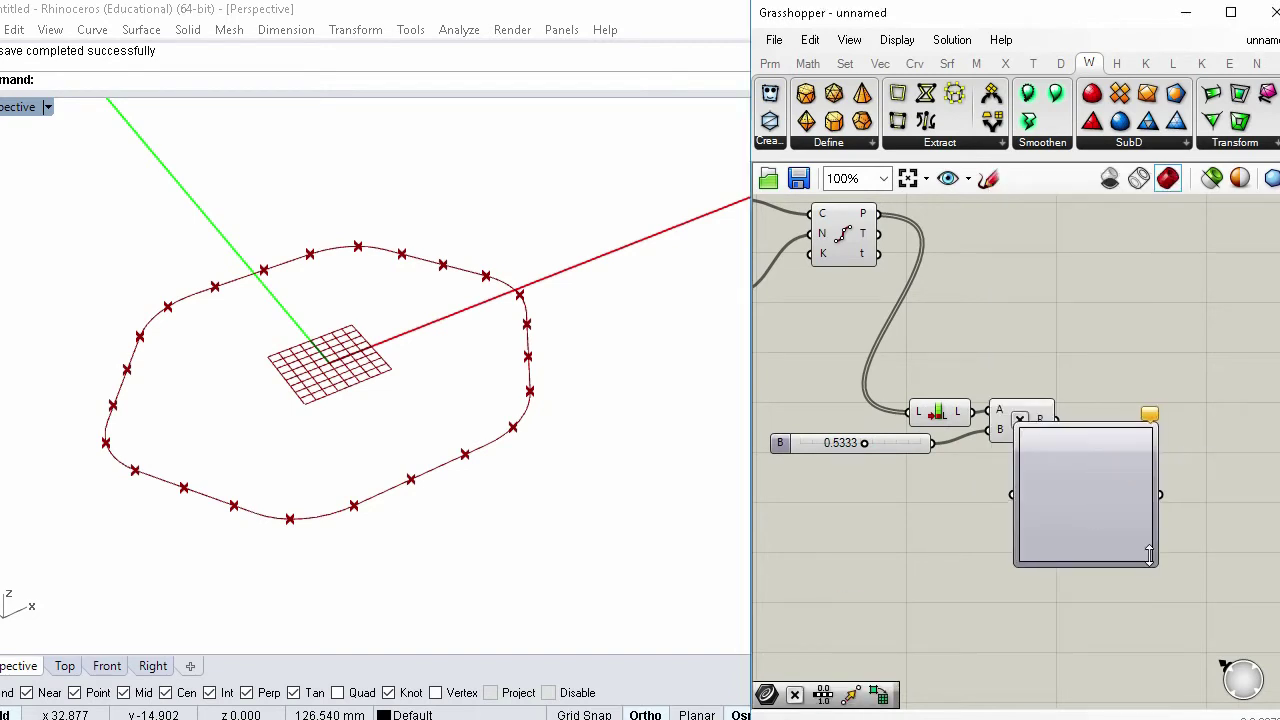
drag(1090, 471, 1150, 508)
right_click(1150, 508)
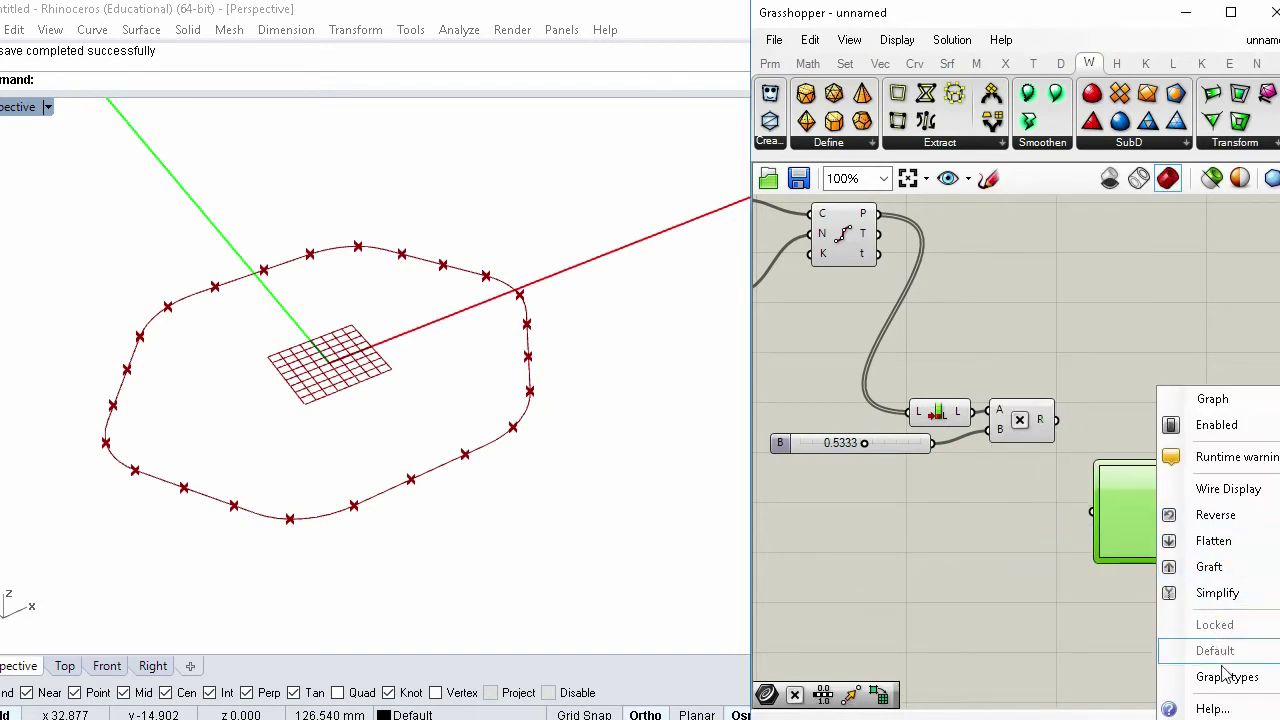
mouse_move(1227, 677)
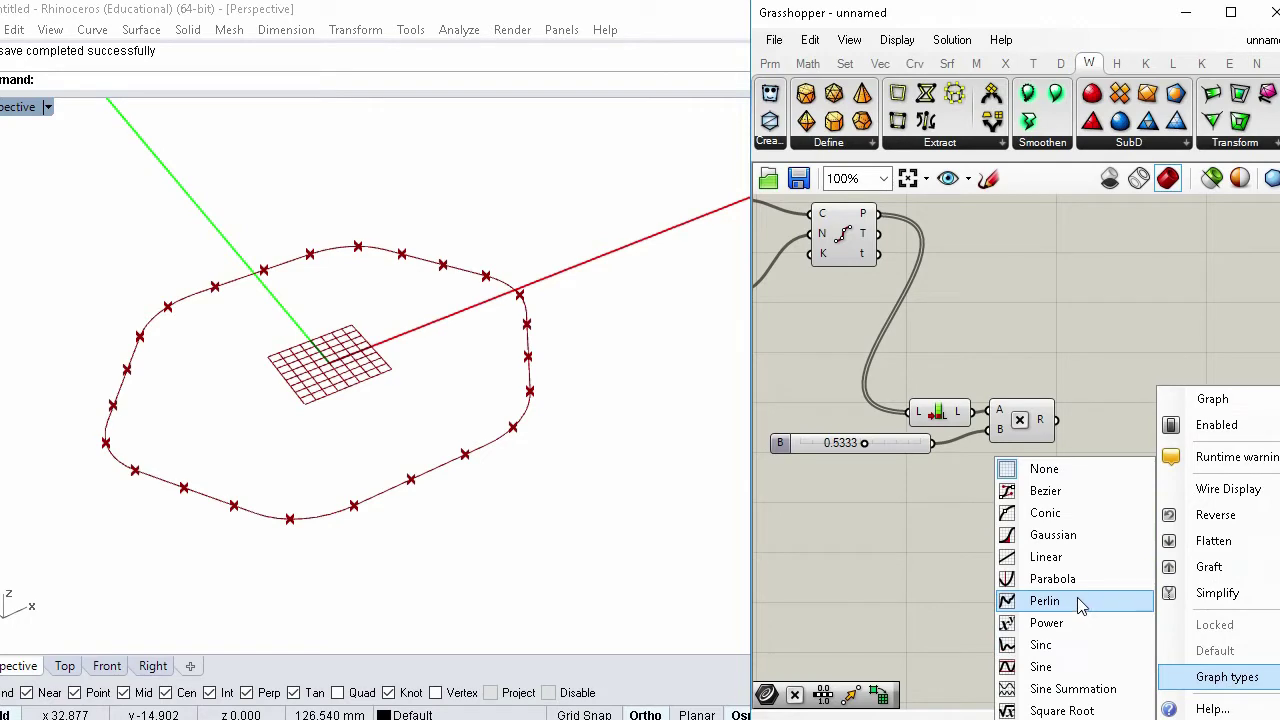
click(1044, 601)
drag(1126, 518, 1152, 512)
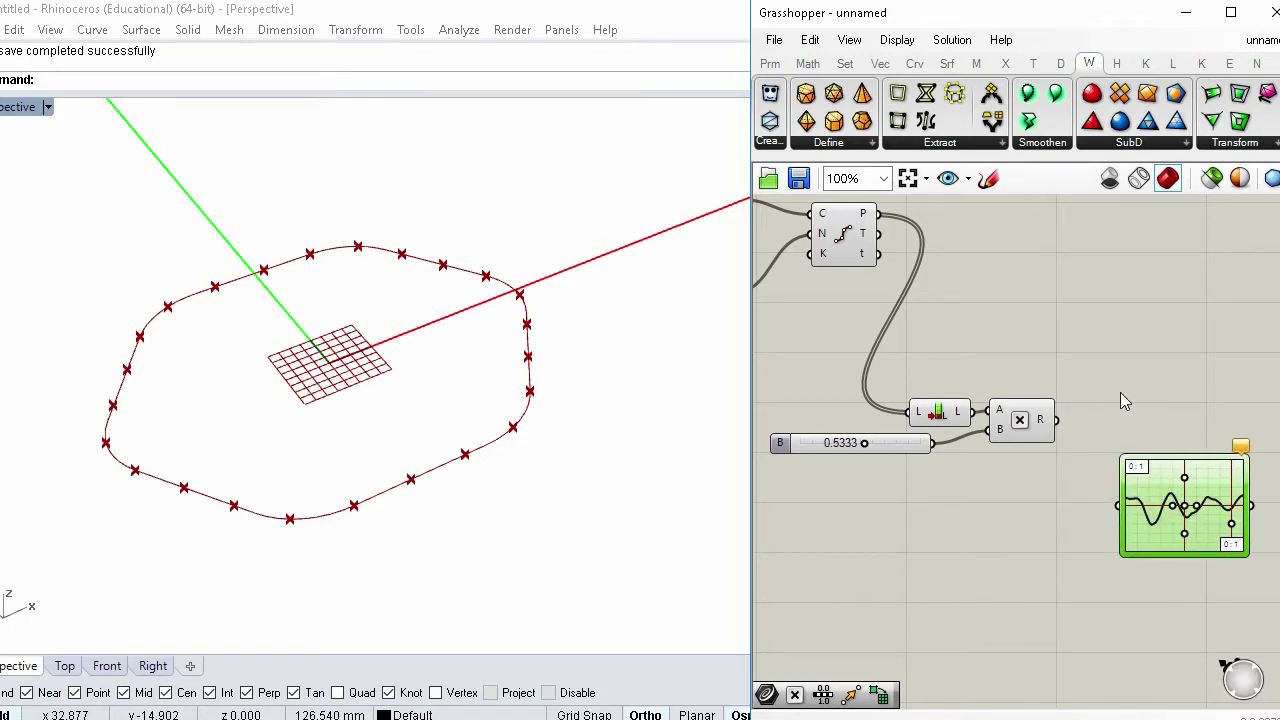
Add a Range component before the Graph Mapper and wire the List Length output into its N input
double_click(1048, 469)
text(range)
key(Return)
drag(1060, 477, 1071, 500)
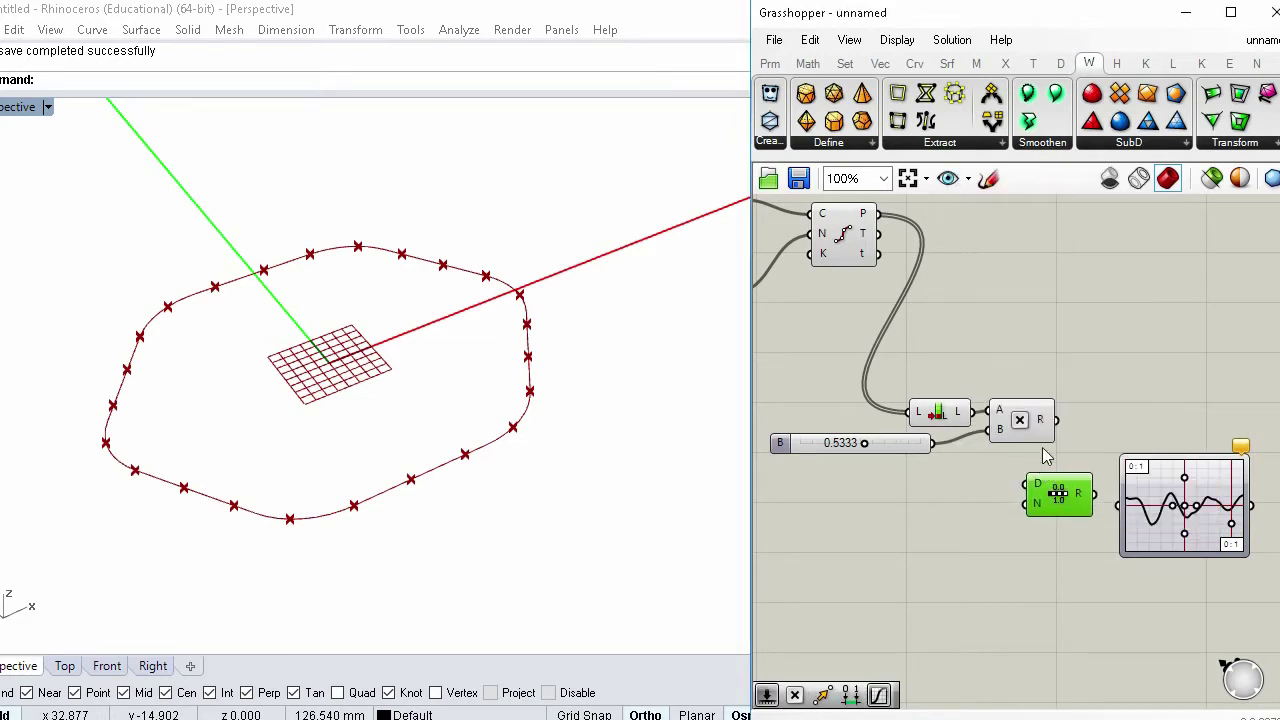
drag(1012, 428, 1025, 503)
Give the Range component's N input the expression x-1 and wire the Range output into the Graph Mapper
scroll(1034, 509, up, 1)
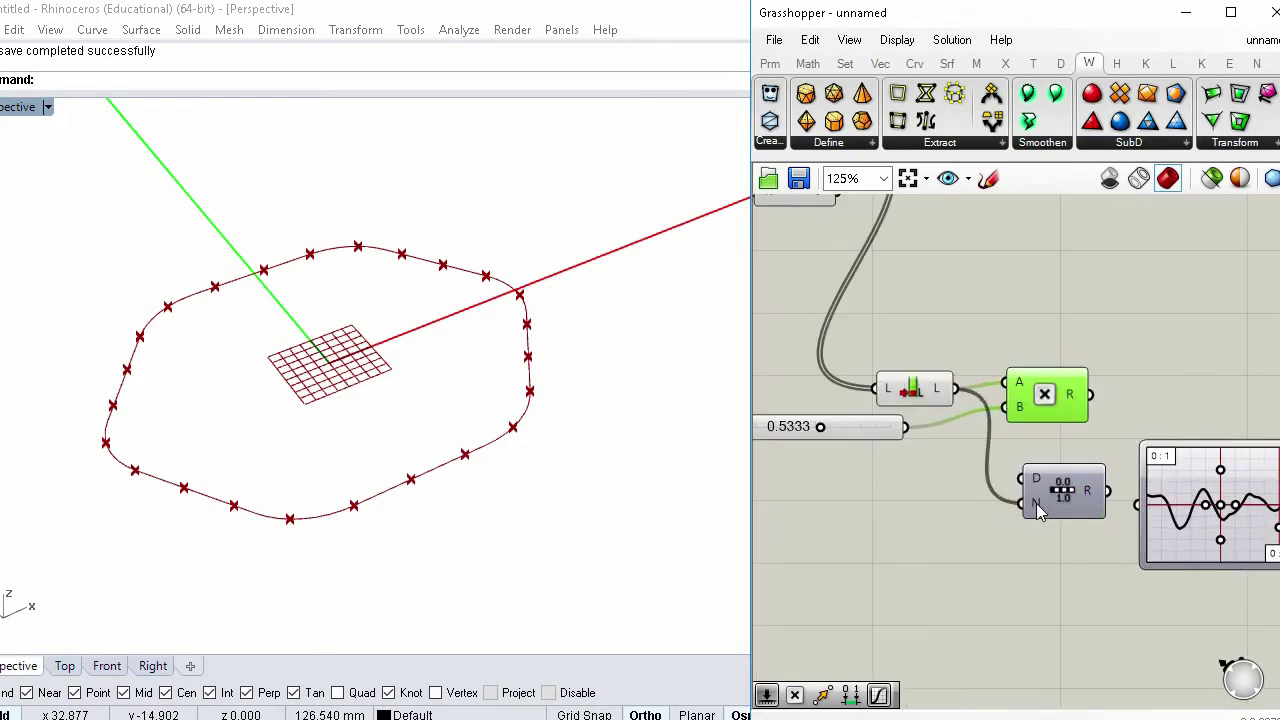
right_click(1040, 510)
mouse_move(1062, 540)
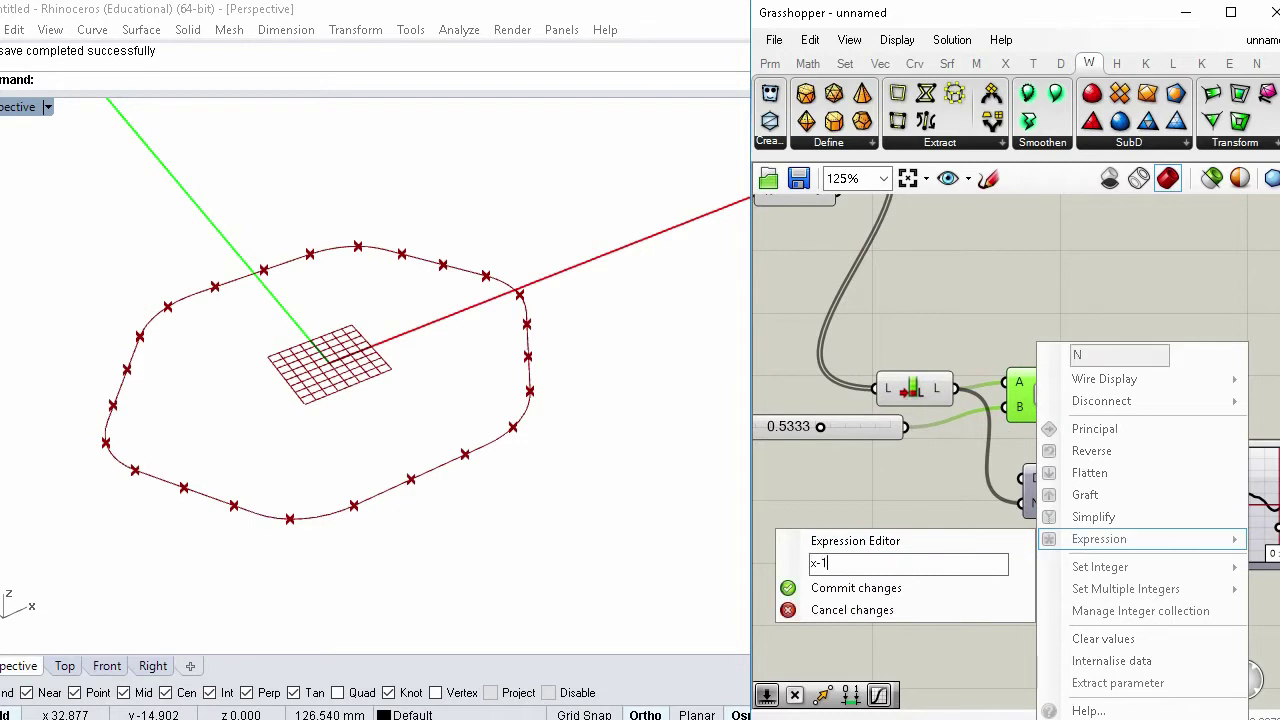
click(940, 588)
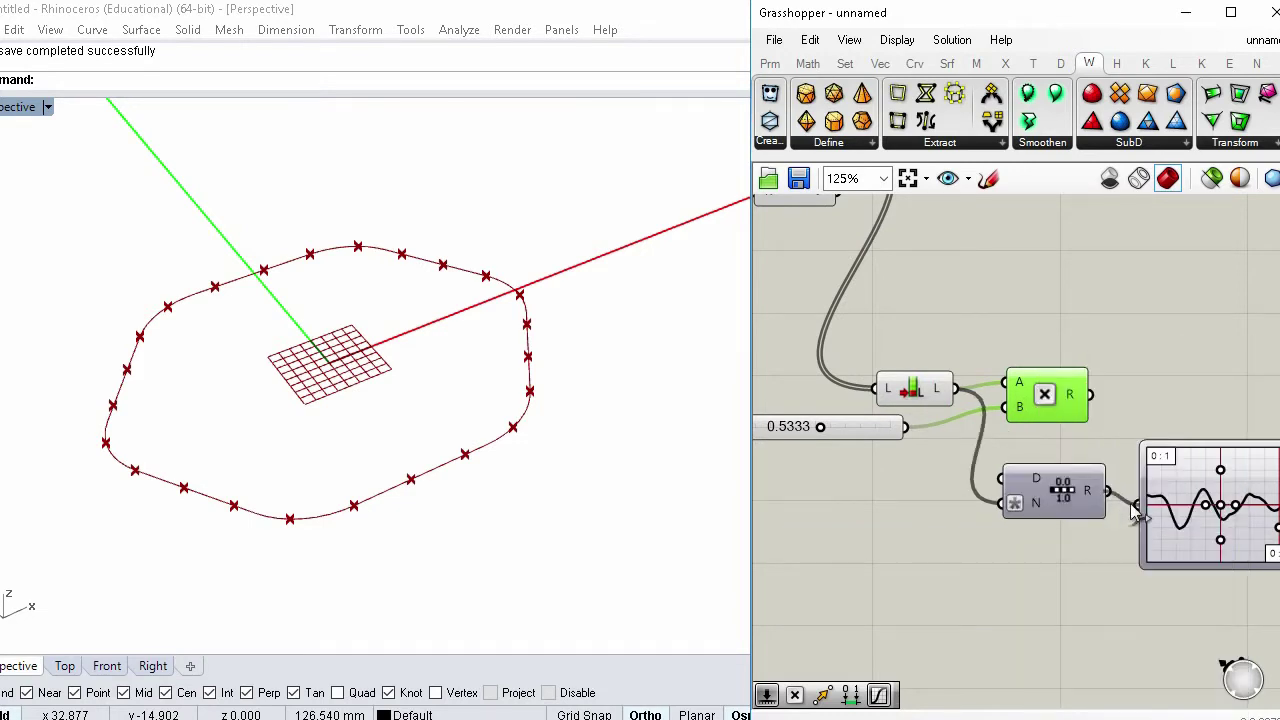
Move the second Multiplication farther along above the Graph Mapper, leaving space between it and List Length
scroll(1052, 478, down, 2)
drag(972, 432, 1110, 436)
drag(876, 458, 953, 460)
click(1086, 390)
click(1102, 440)
click(1124, 361)
right_drag(1124, 361, 1091, 403)
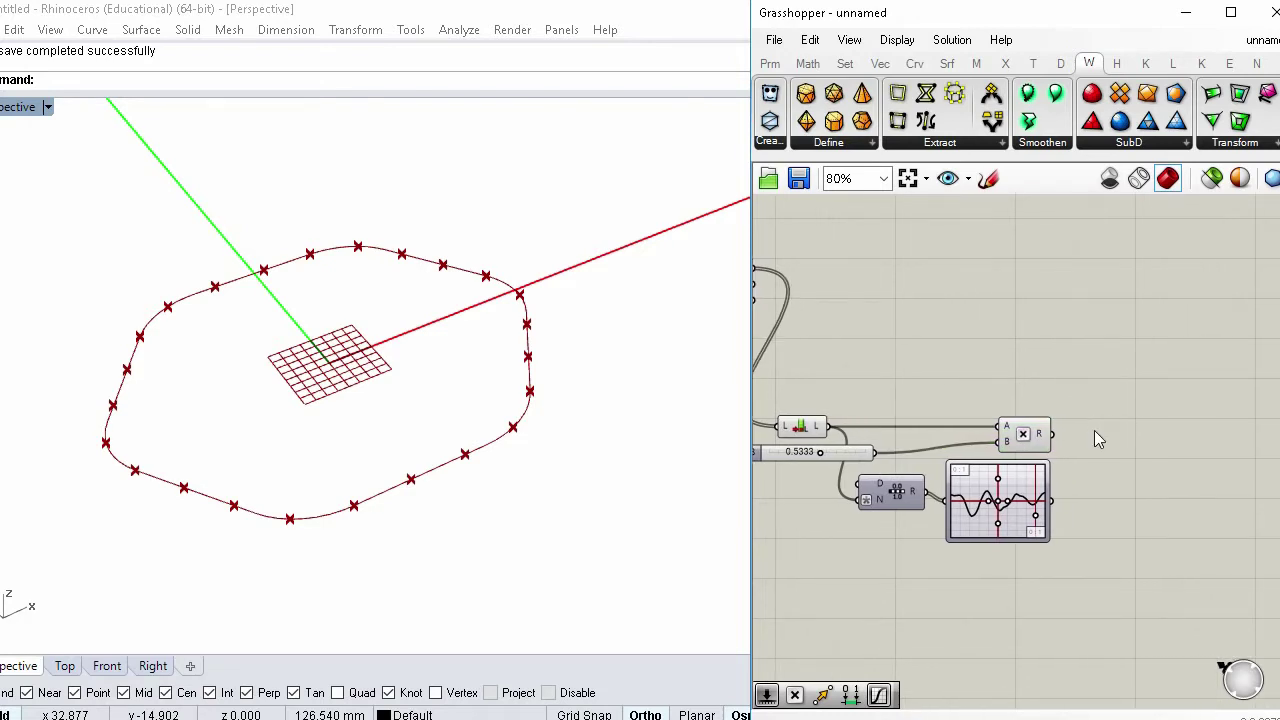
Add a Shift List component, wiring the Graph Mapper output into its L input and the second Multiplication's result into S
double_click(1094, 430)
text(sh)
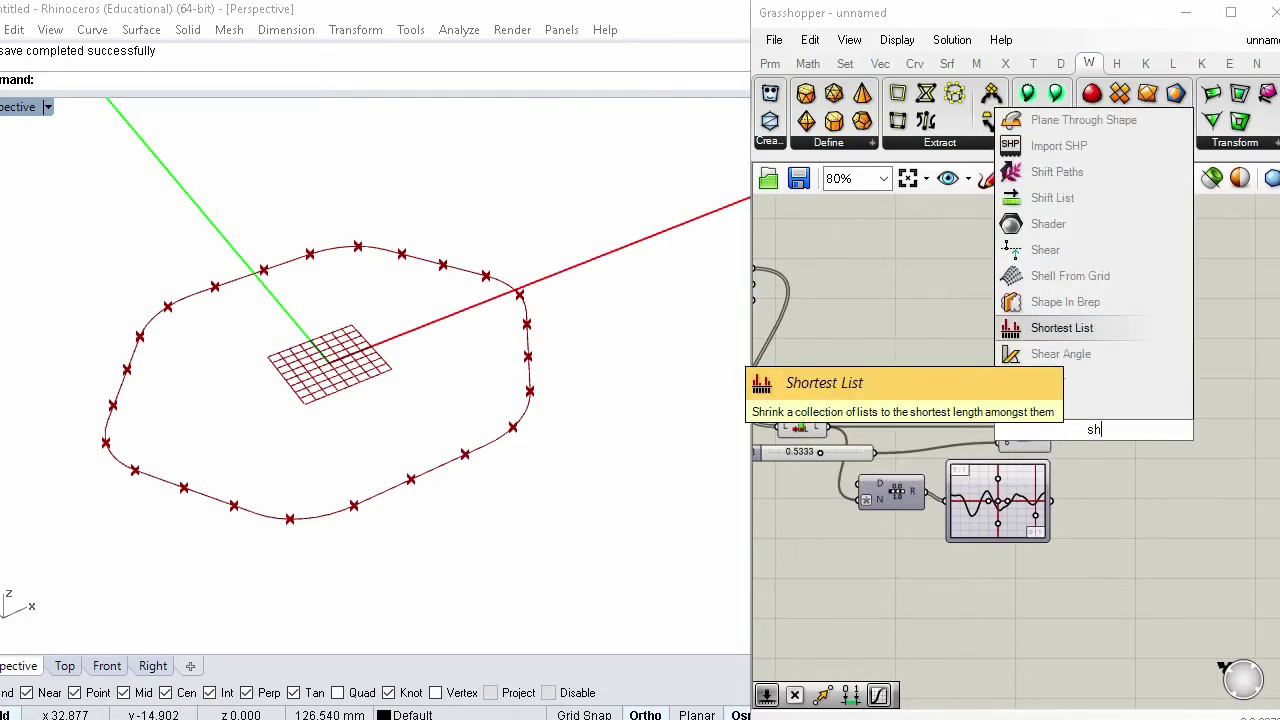
click(1062, 328)
drag(1083, 443, 1113, 455)
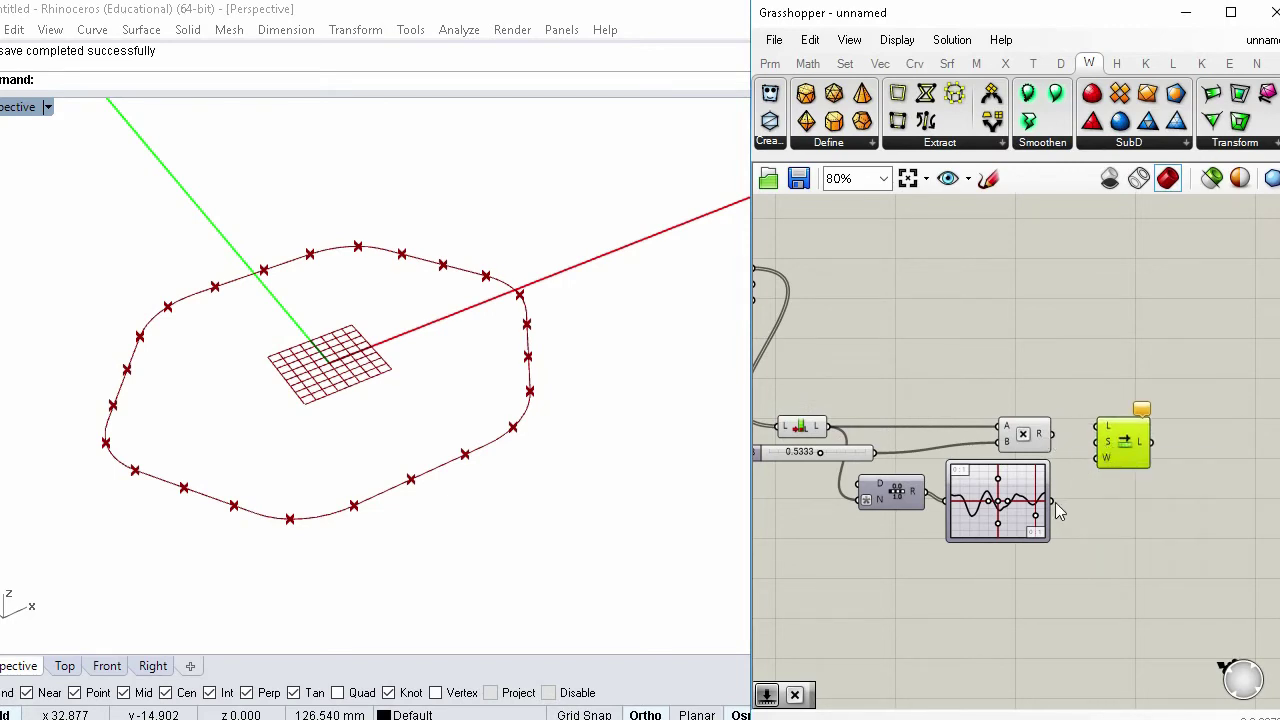
drag(1052, 501, 1126, 437)
click(1045, 447)
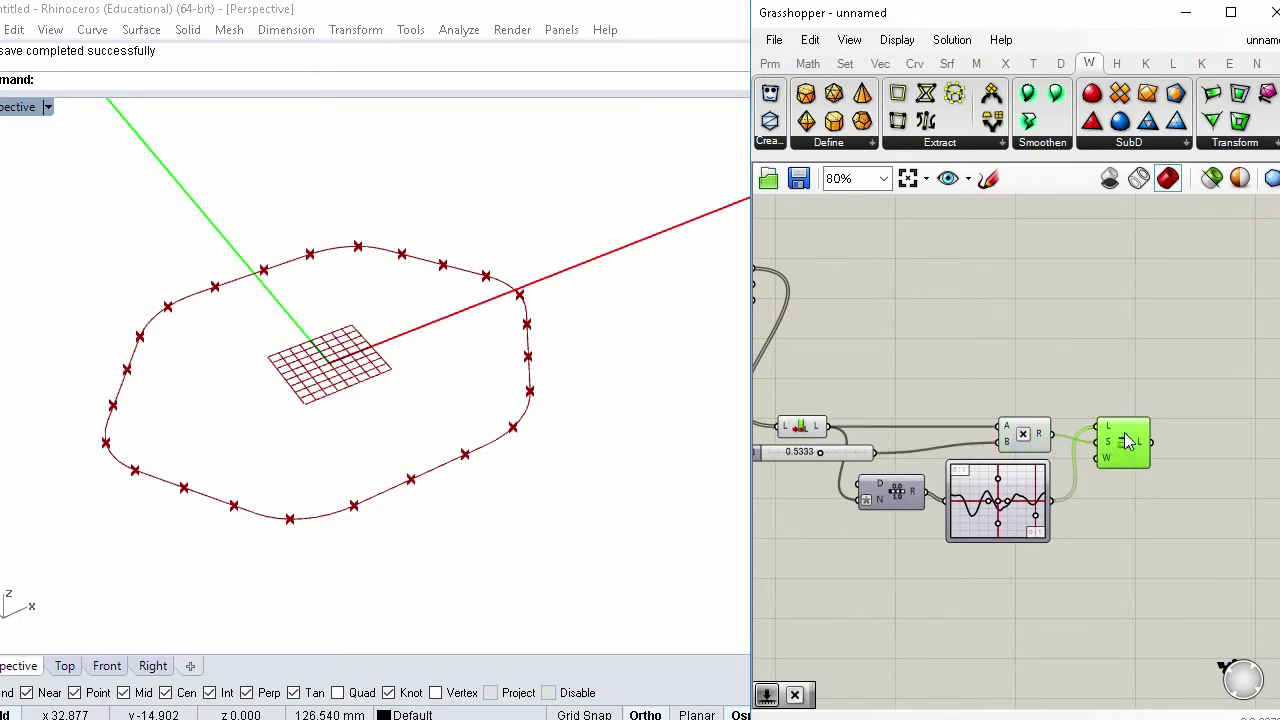
click(1115, 512)
right_drag(1130, 523, 1107, 588)
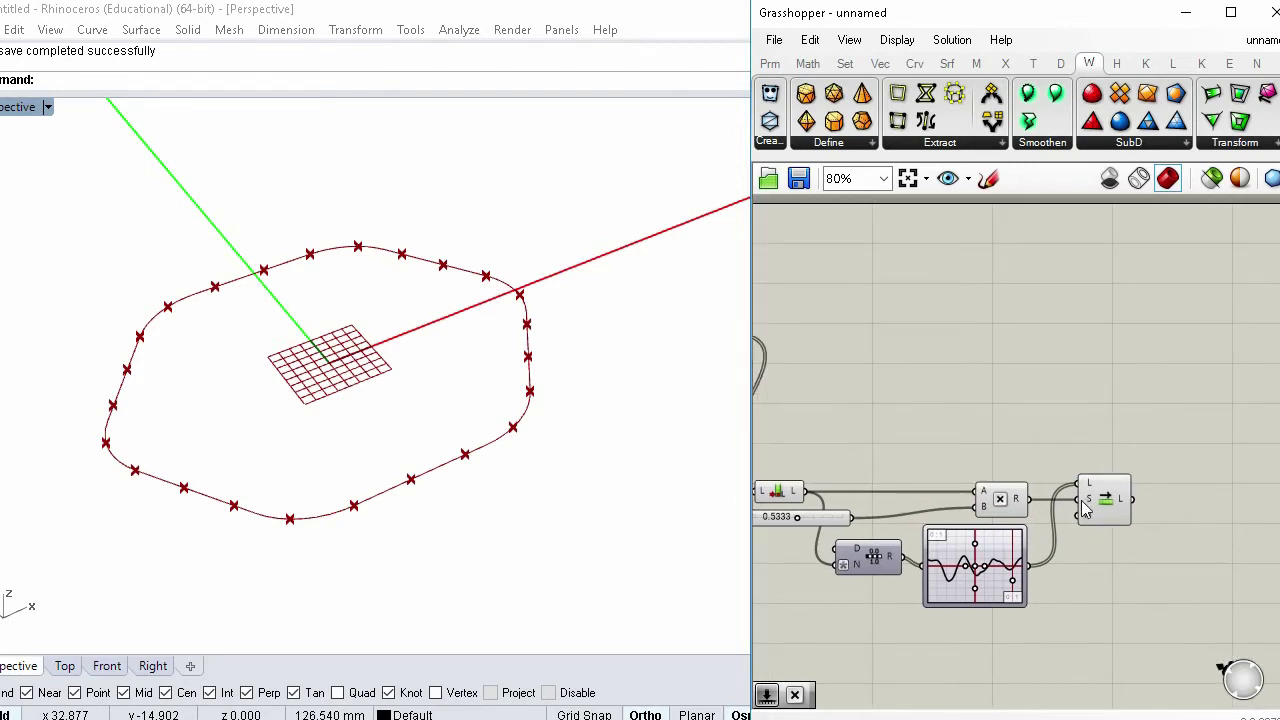
Add a third Multiplication component above Shift List and wire the shifted list into its B input
double_click(1112, 430)
text(mul)
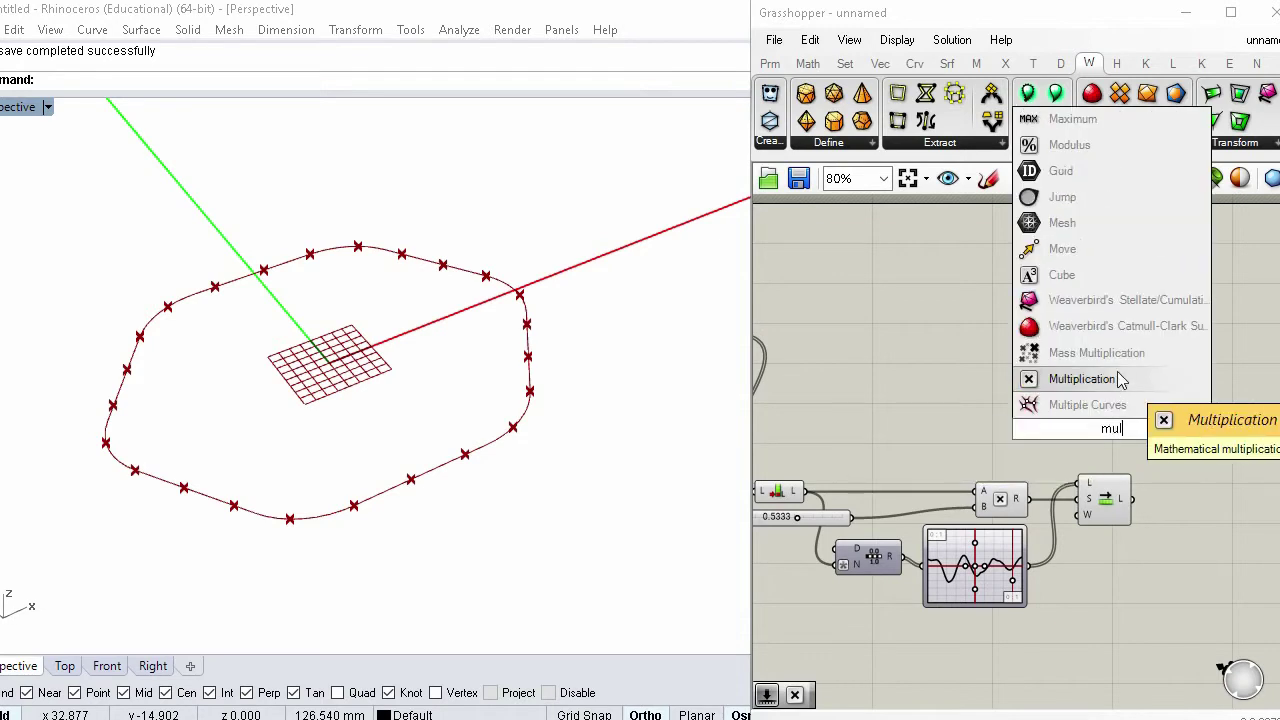
click(1116, 377)
drag(1113, 432, 1132, 498)
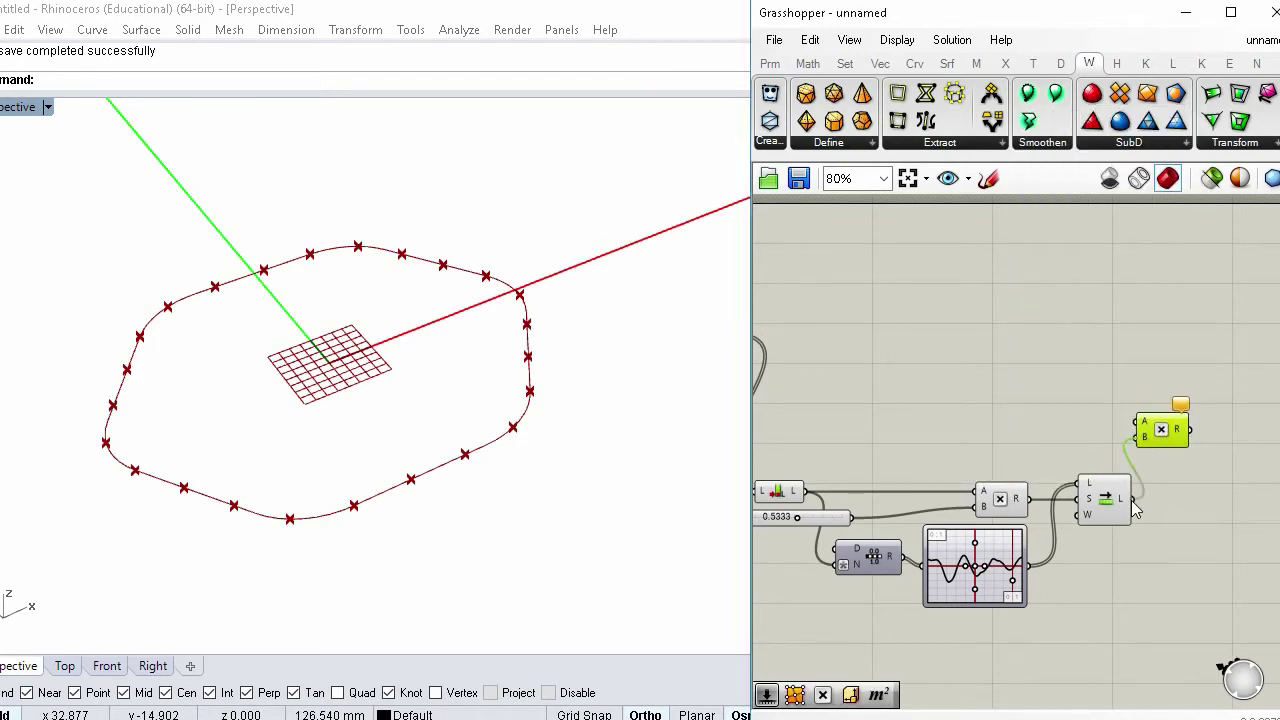
Add a 13.000 number slider, wire it into the third Multiplication's A input and set it to 15.083
double_click(1018, 415)
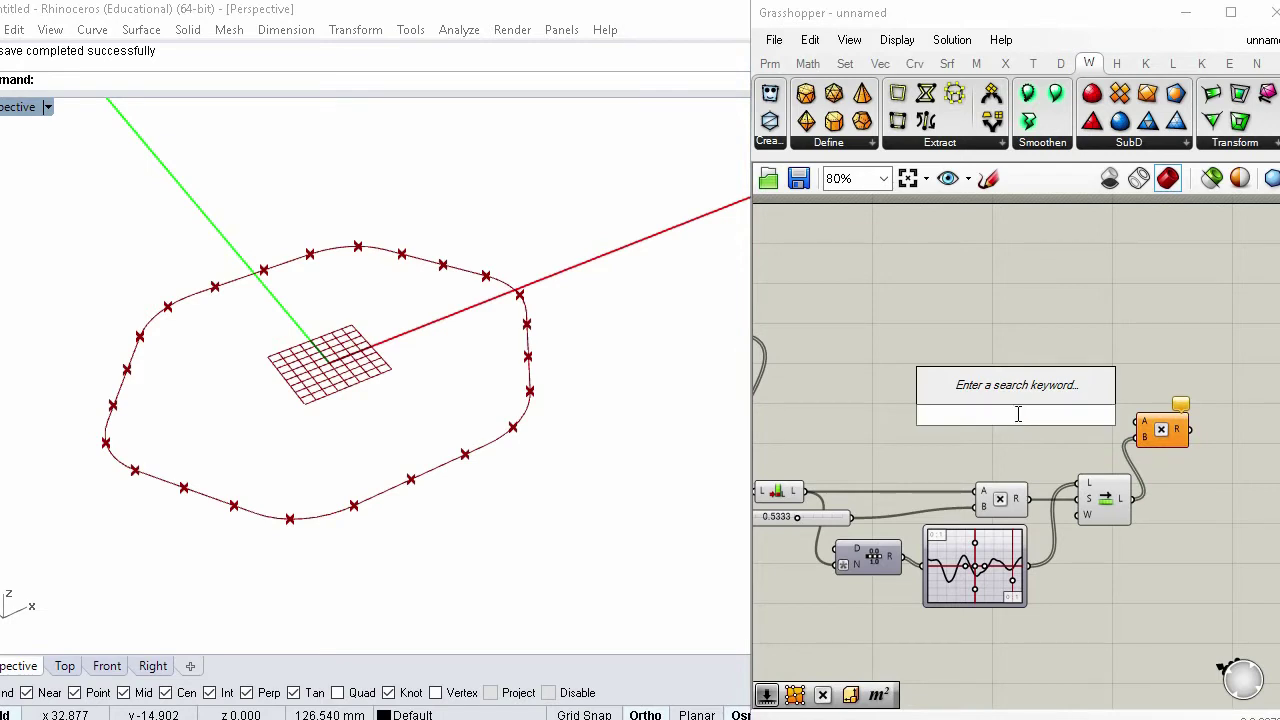
text(10)
text(.000)
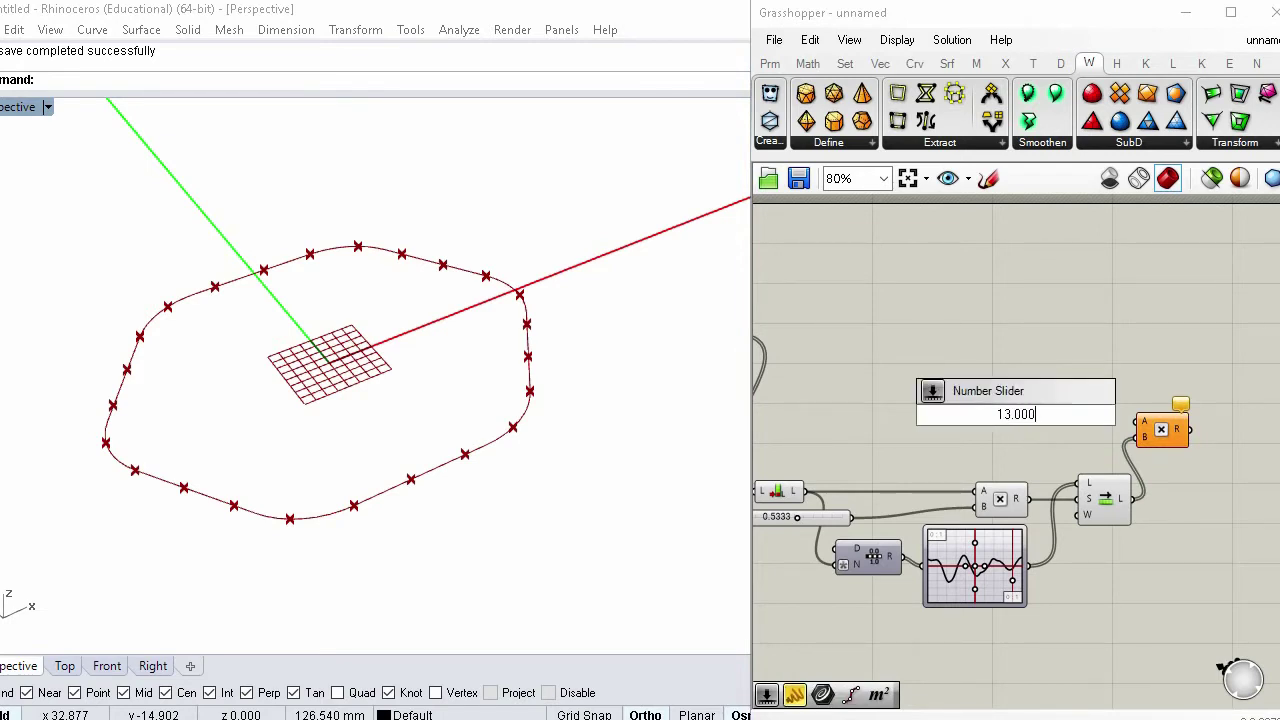
key(Return)
drag(1091, 415, 989, 422)
click(1134, 392)
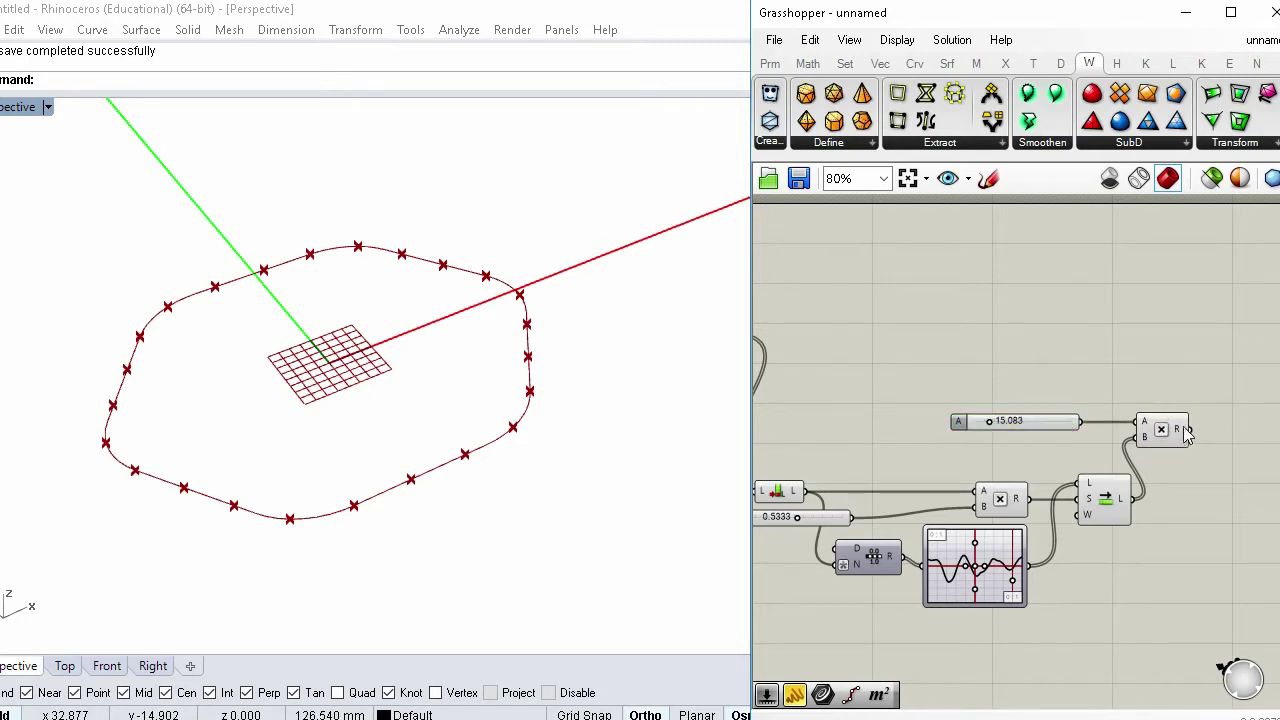
Add a Deconstruct component above List Length and wire the curve's division points into its P input
click(1183, 431)
click(1176, 368)
right_drag(976, 367, 1190, 357)
mouse_move(1008, 353)
right_down()
mouse_move(1083, 351)
mouse_move(900, 389)
mouse_move(929, 371)
right_up()
double_click(929, 371)
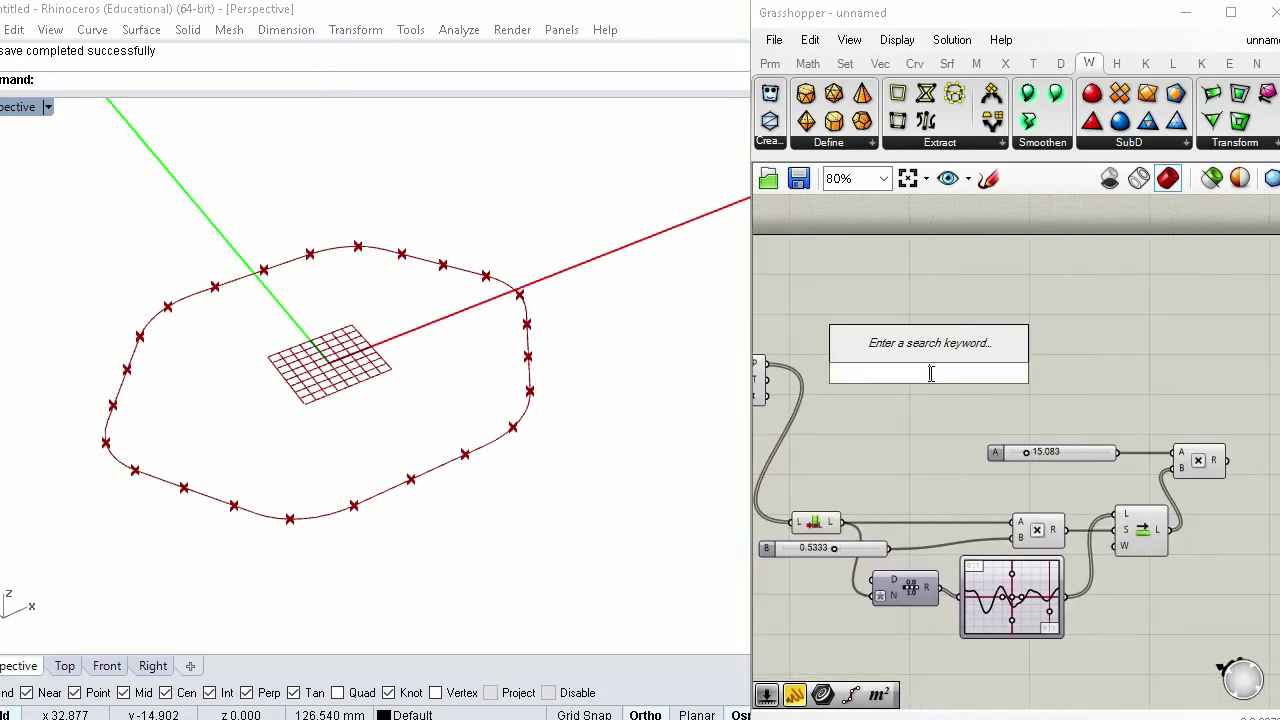
text(dec)
key(Return)
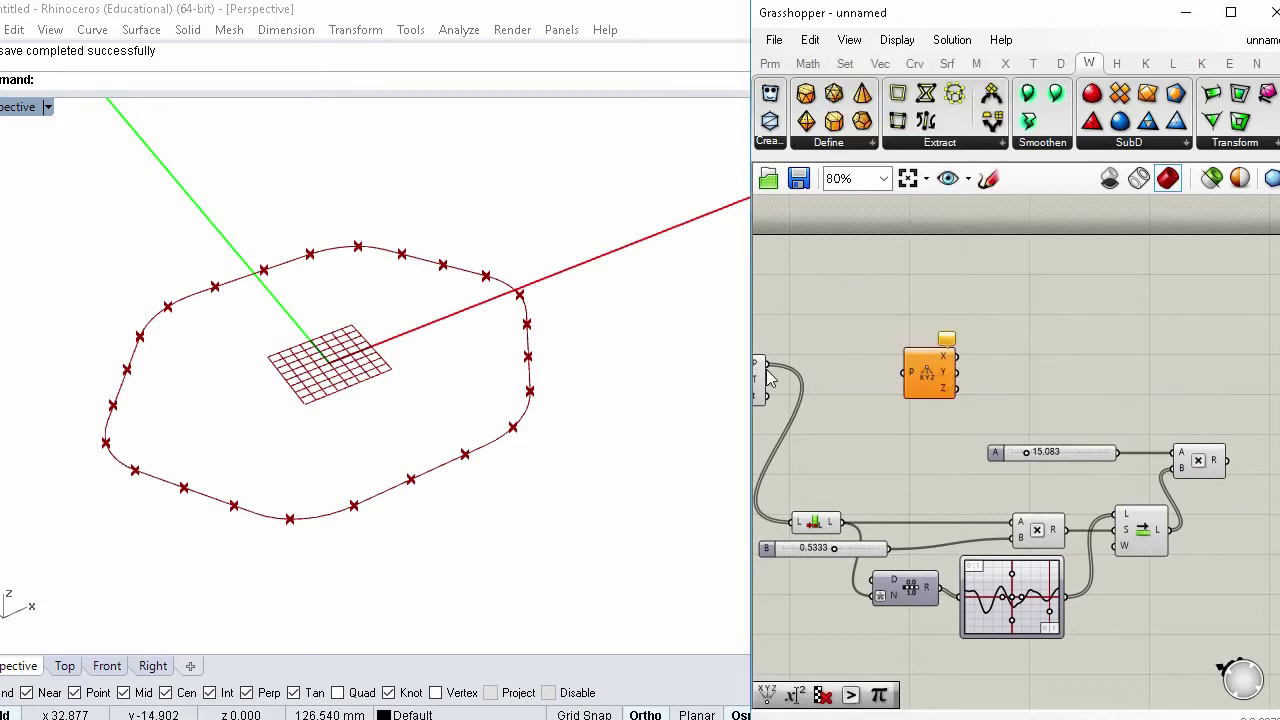
drag(767, 367, 908, 373)
Add a Construct Point component, wiring the deconstructed X and Y into its X and Y inputs and the third Multiplication's result into Z
double_click(1017, 352)
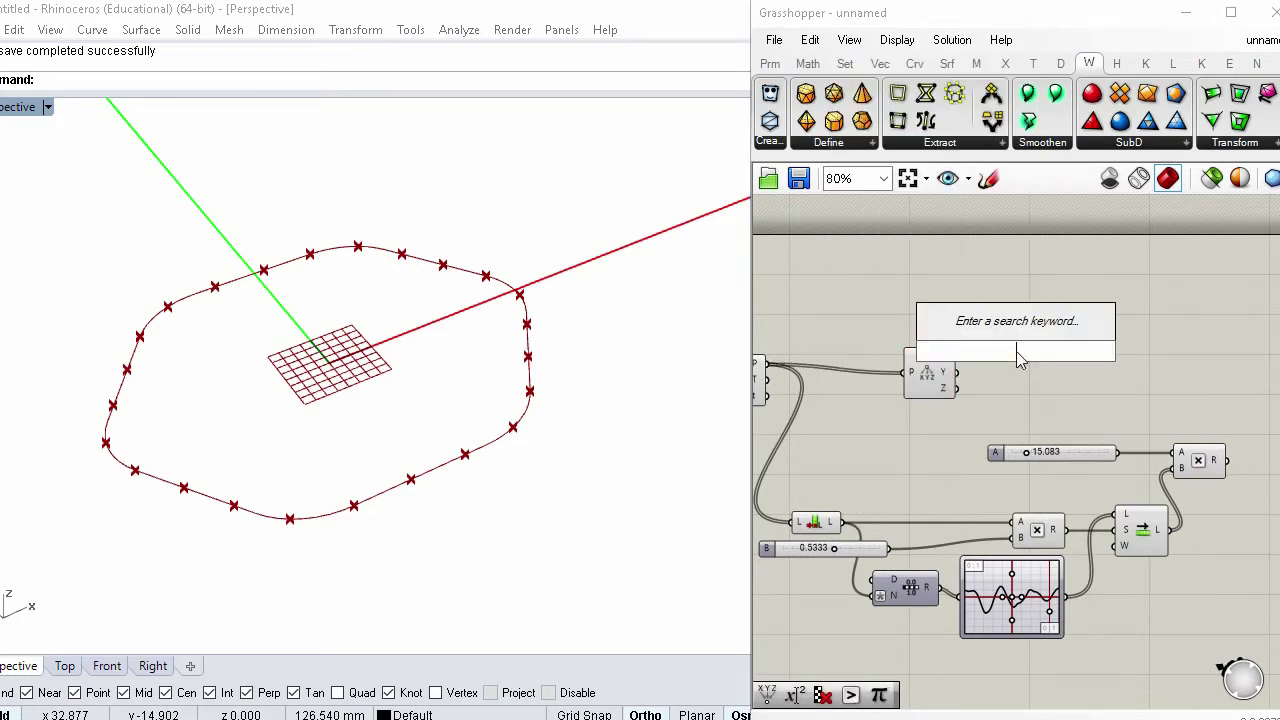
text(cons)
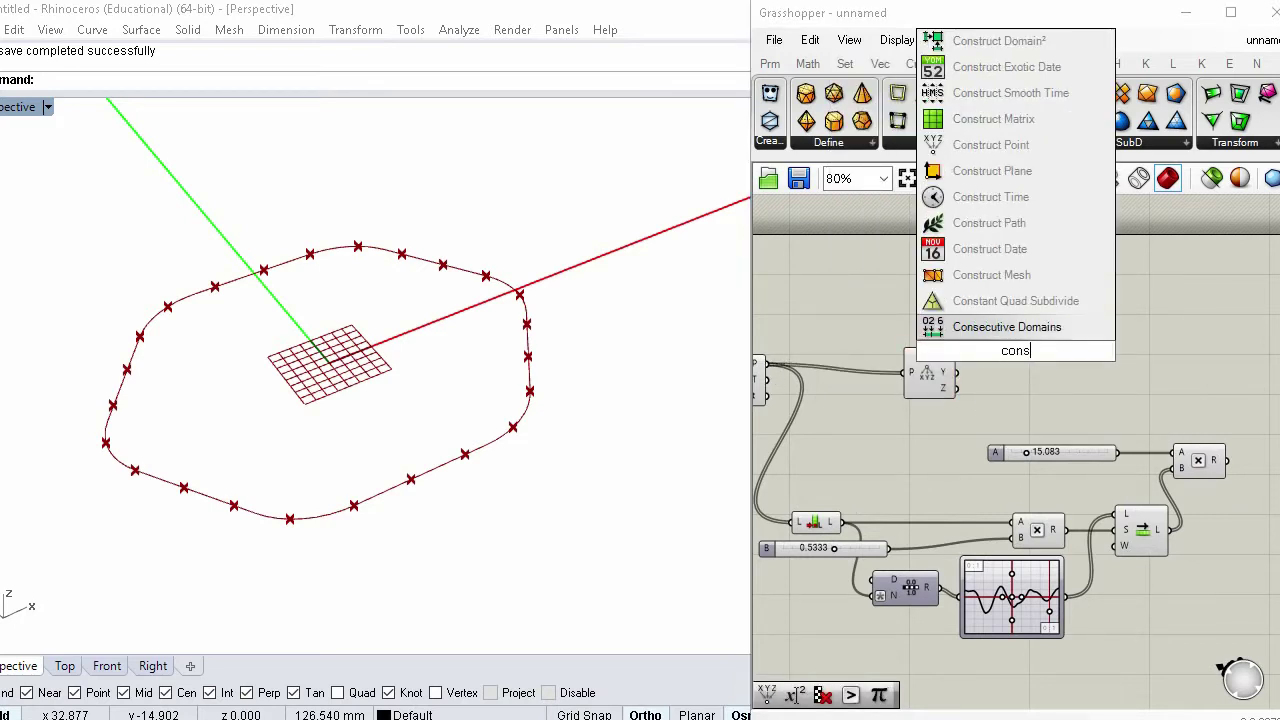
key(Up)
key(Up)
key(Up)
key(Up)
key(Up)
key(Up)
key(Up)
key(Up)
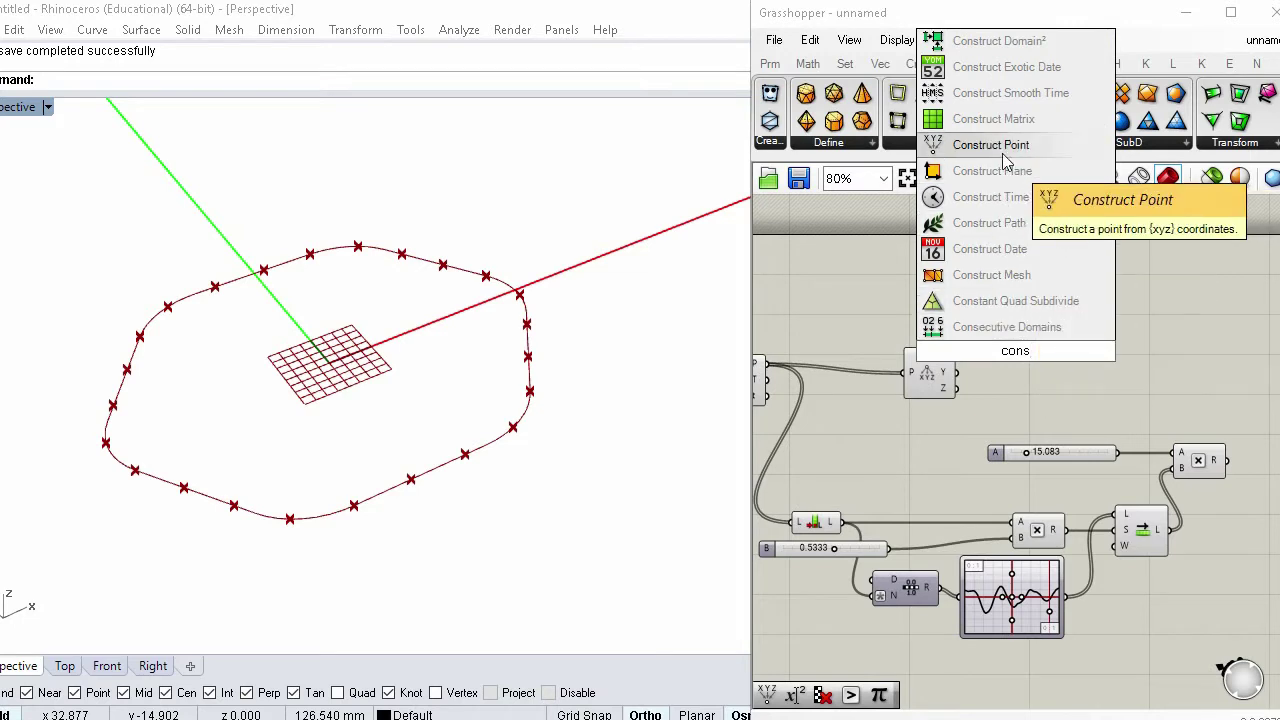
key(Return)
drag(988, 353, 1225, 465)
right_drag(643, 571, 694, 486)
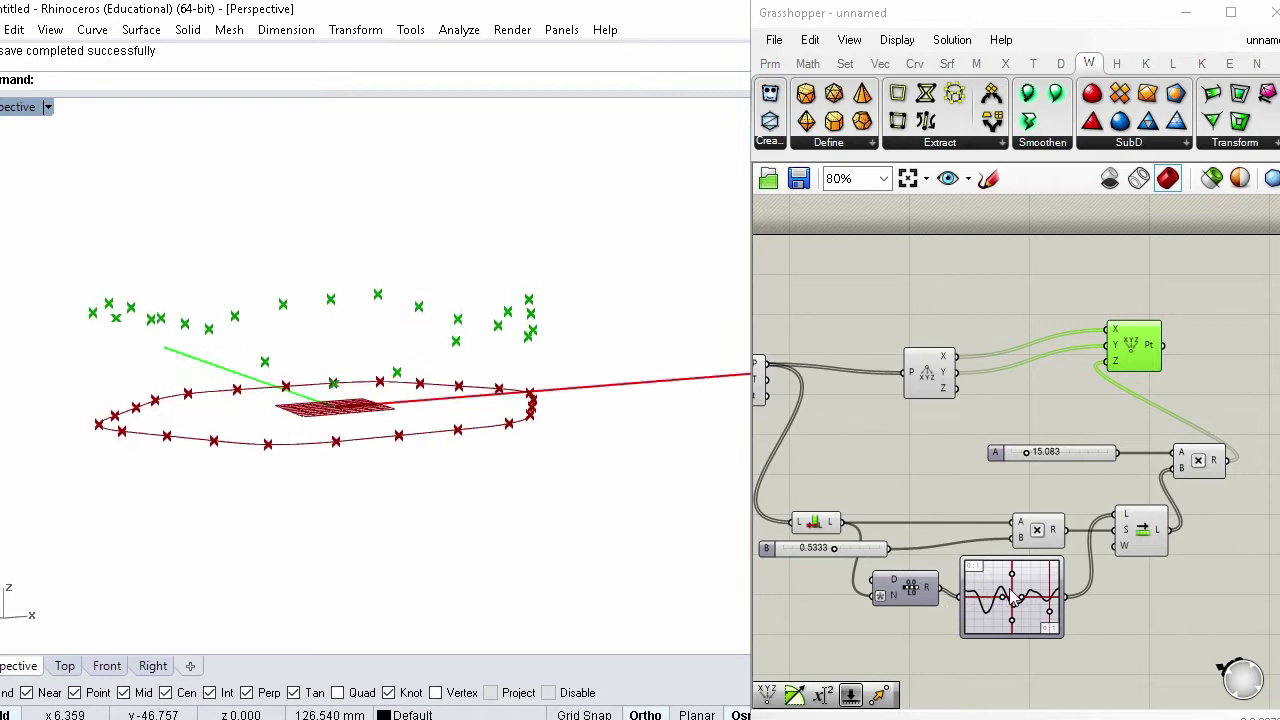
Enlarge the Graph Mapper by widening it and adjust the handles of its Perlin curve
drag(1013, 578, 1001, 628)
scroll(1052, 640, up, 4)
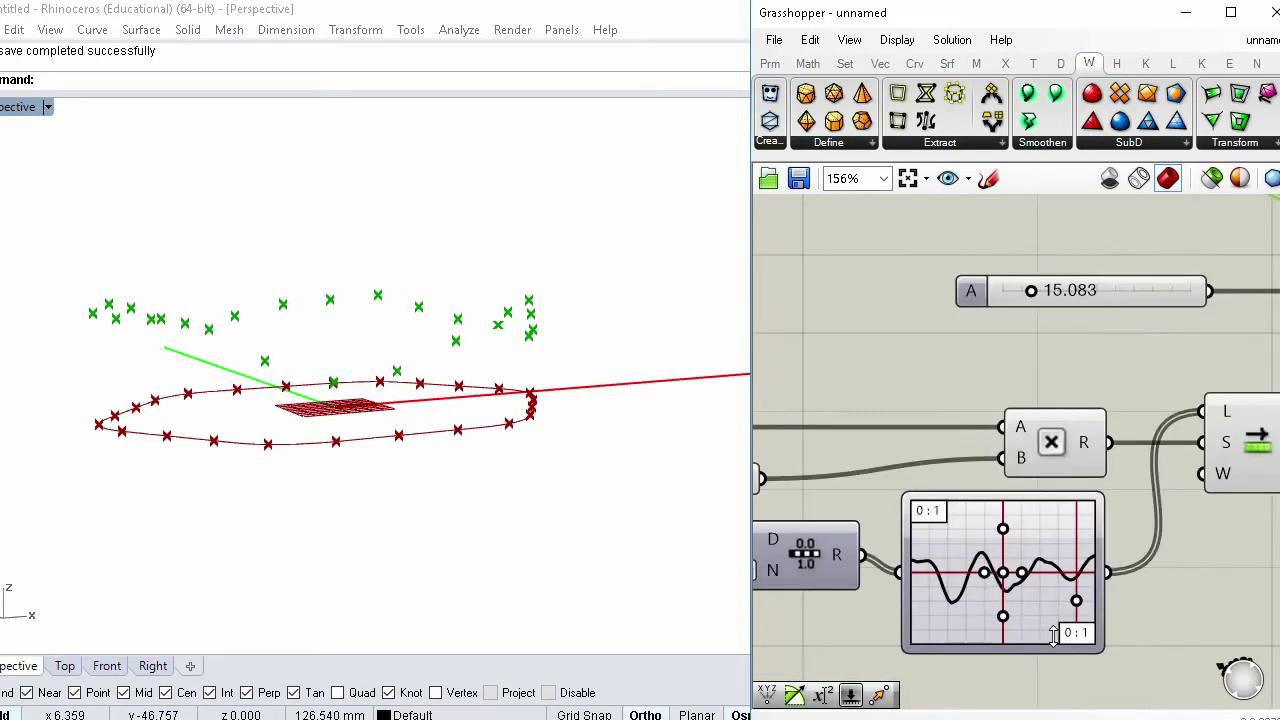
drag(1099, 650, 1200, 646)
mouse_move(1014, 578)
mouse_down()
mouse_move(970, 605)
mouse_move(1005, 598)
mouse_up()
Change the Graph Mapper's graph type to Sine and move both handles inward to form a shallow wave
right_click(1038, 598)
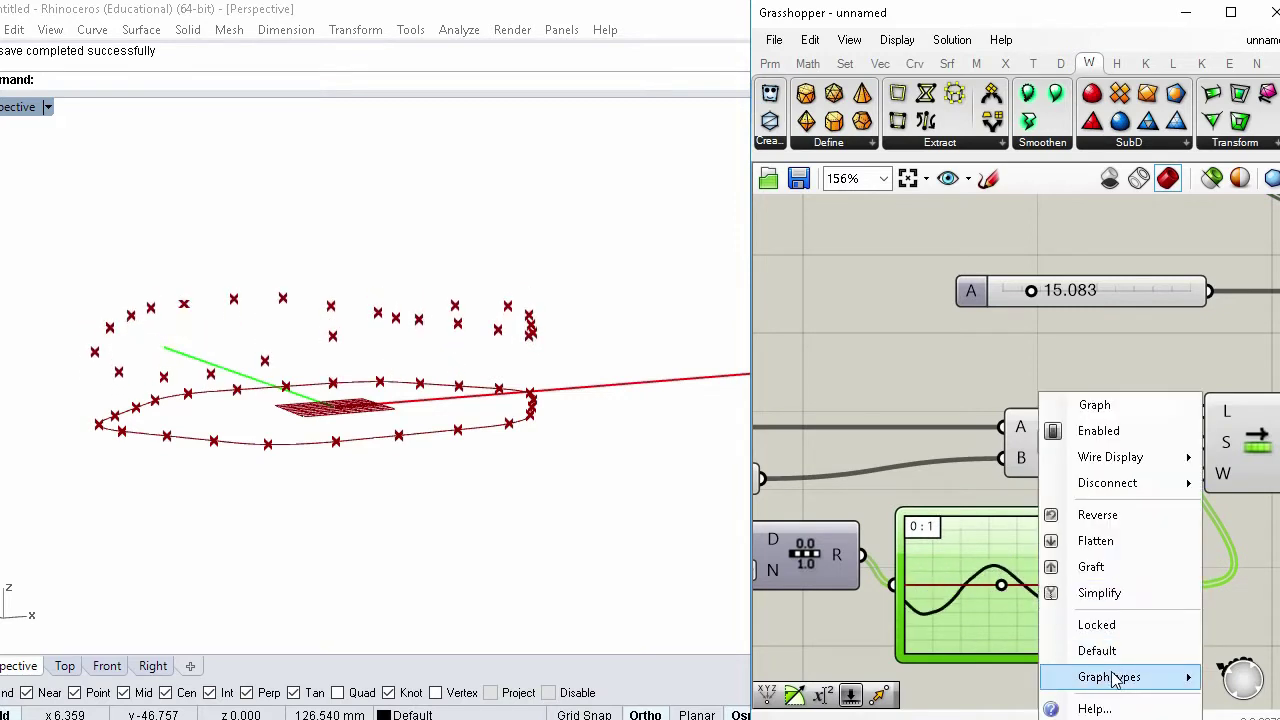
mouse_move(1100, 677)
click(1022, 667)
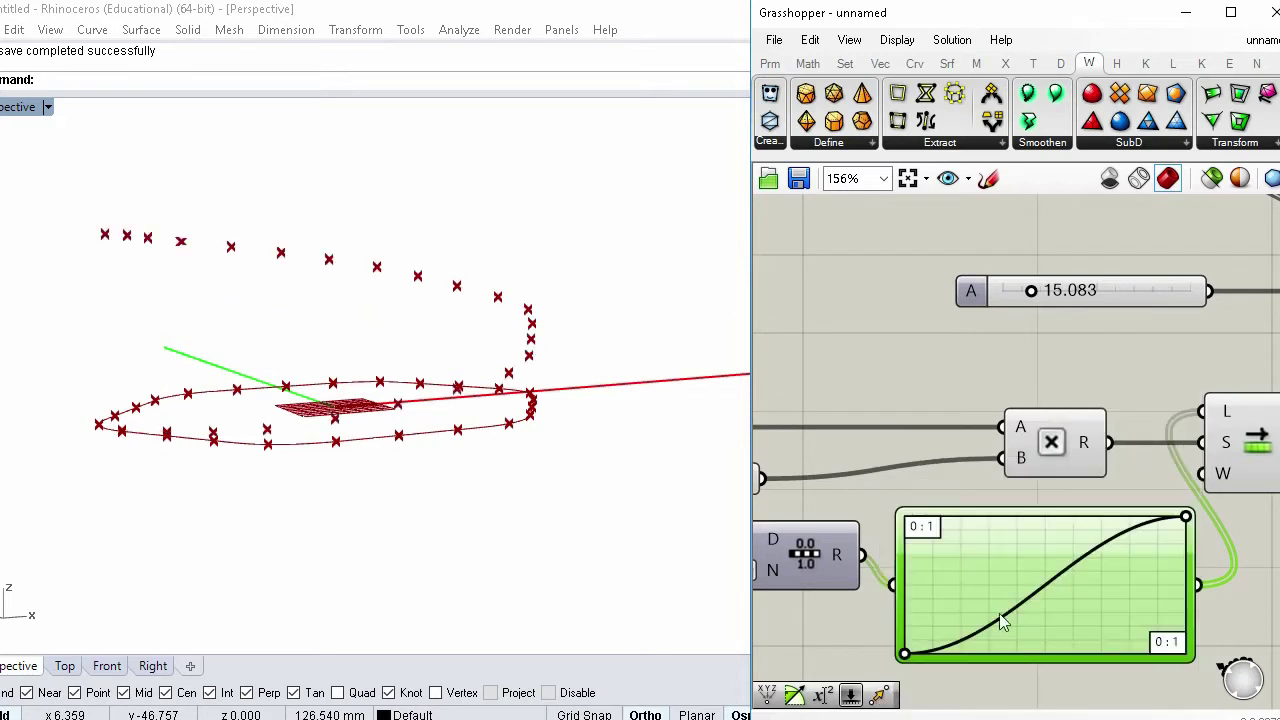
drag(906, 655, 984, 611)
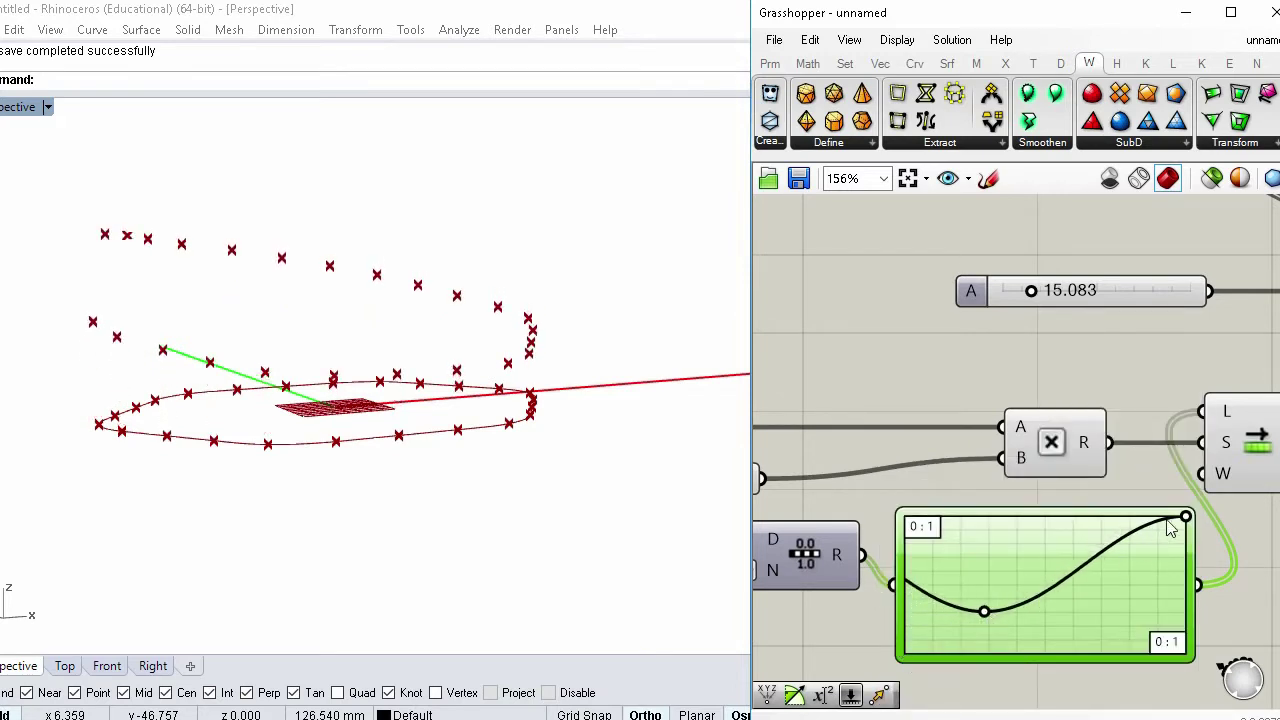
drag(1183, 524, 1110, 565)
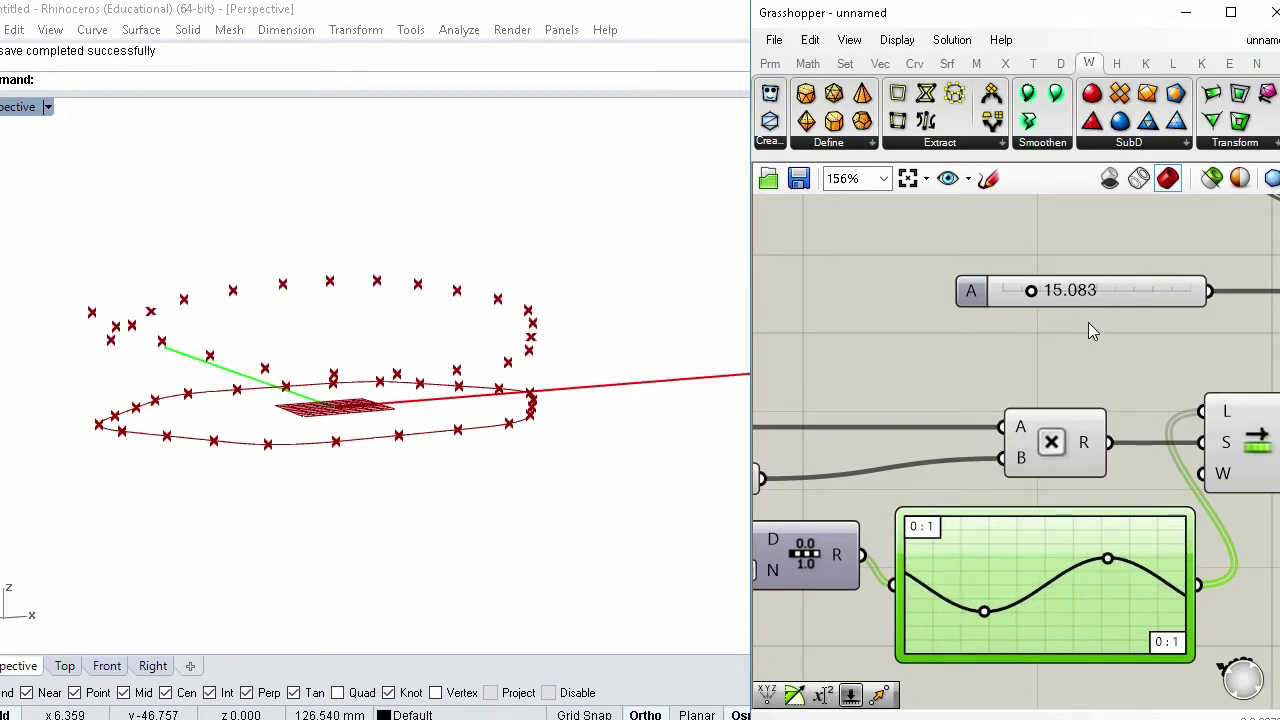
Set the height multiplier slider to 3.083 and raise both handles of the Sine curve
scroll(1091, 332, down, 2)
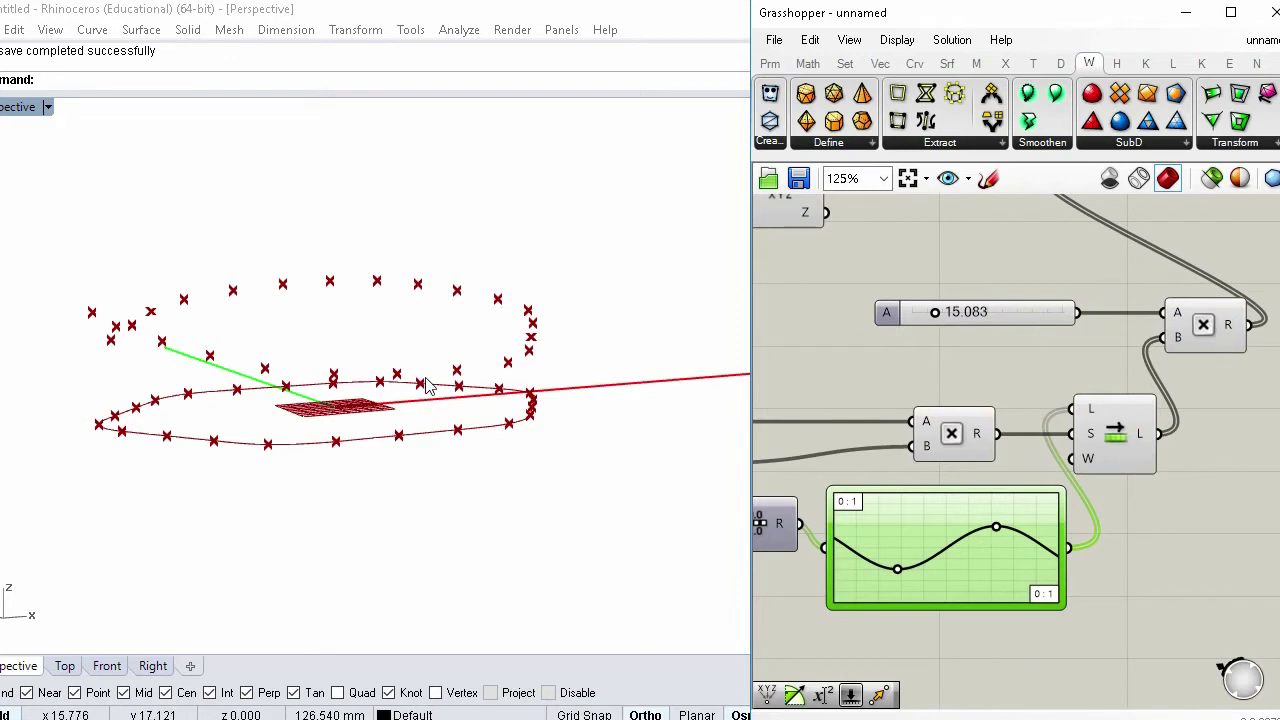
mouse_move(935, 318)
mouse_down()
mouse_move(906, 315)
mouse_move(919, 320)
mouse_up()
drag(991, 528, 988, 493)
drag(909, 562, 883, 547)
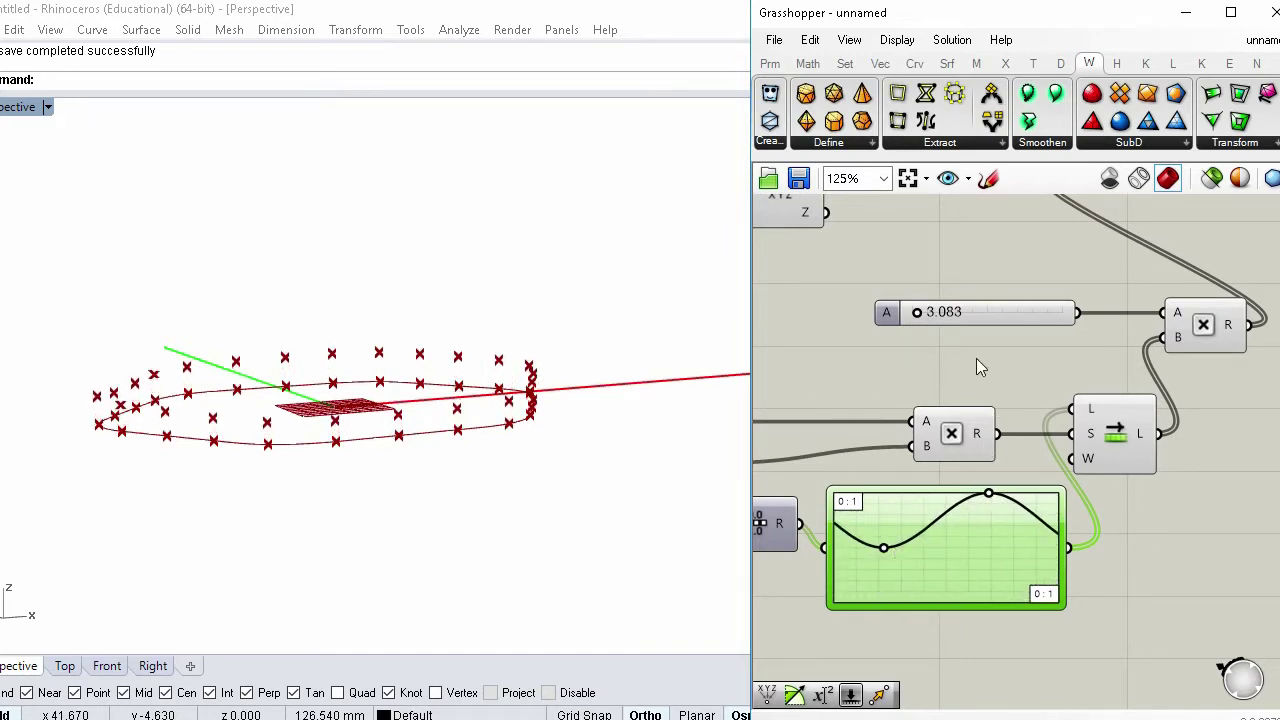
Set the height multiplier slider to 9.083 and reshape the Sine curve into a deeper wave
drag(918, 313, 928, 318)
drag(883, 548, 913, 591)
drag(989, 498, 1012, 513)
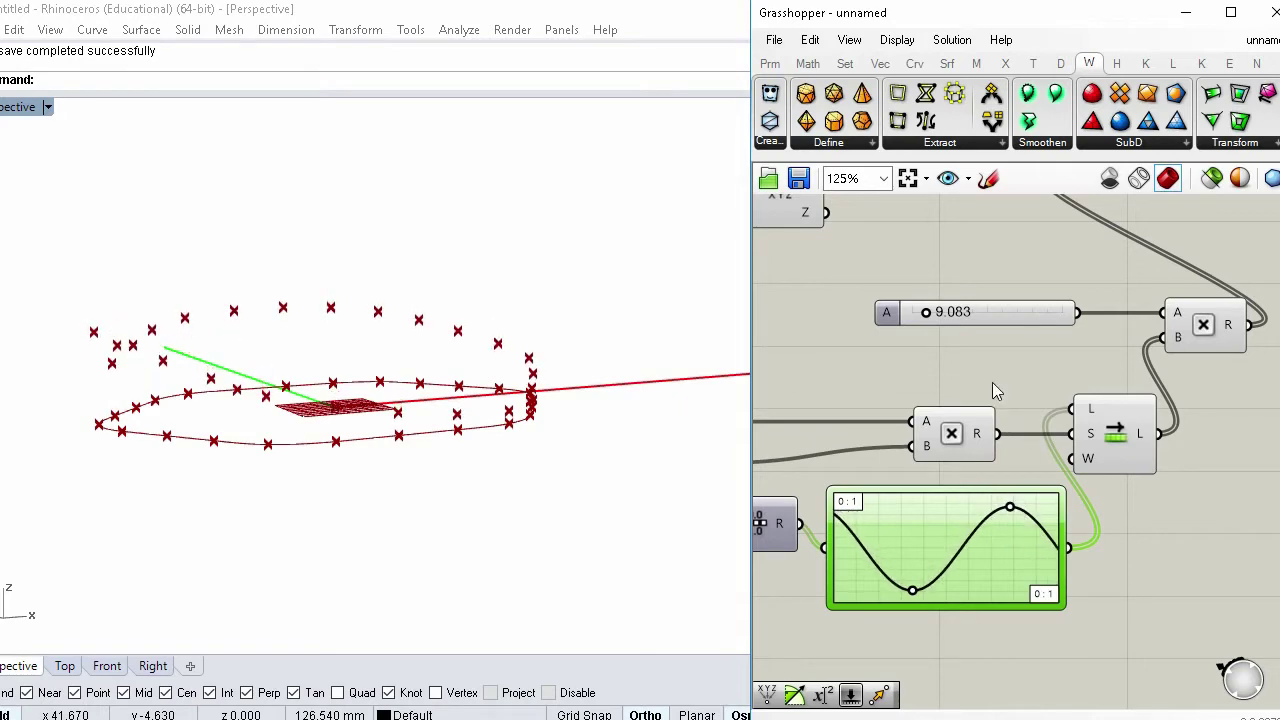
scroll(995, 391, down, 3)
right_drag(620, 420, 580, 395)
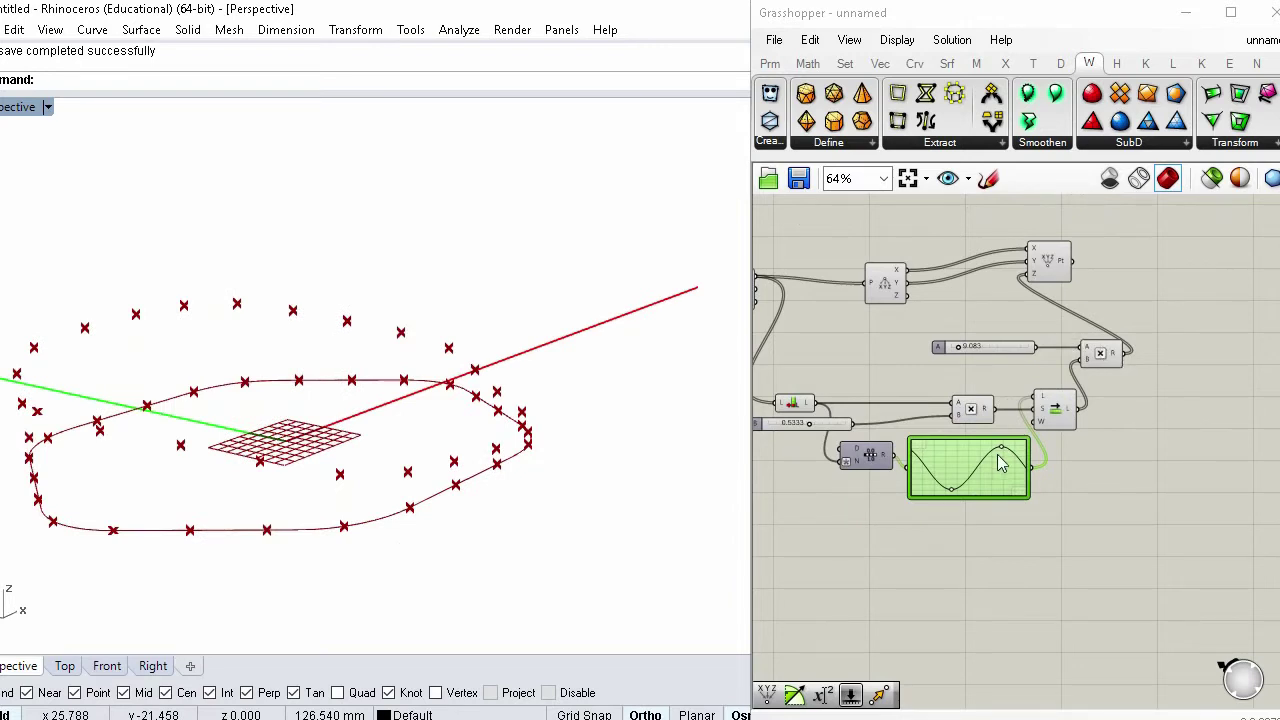
Change the Graph Mapper's graph type to Sine Summation and enlarge both of its wave handle boxes
scroll(958, 470, up, 2)
right_click(957, 470)
mouse_move(1050, 678)
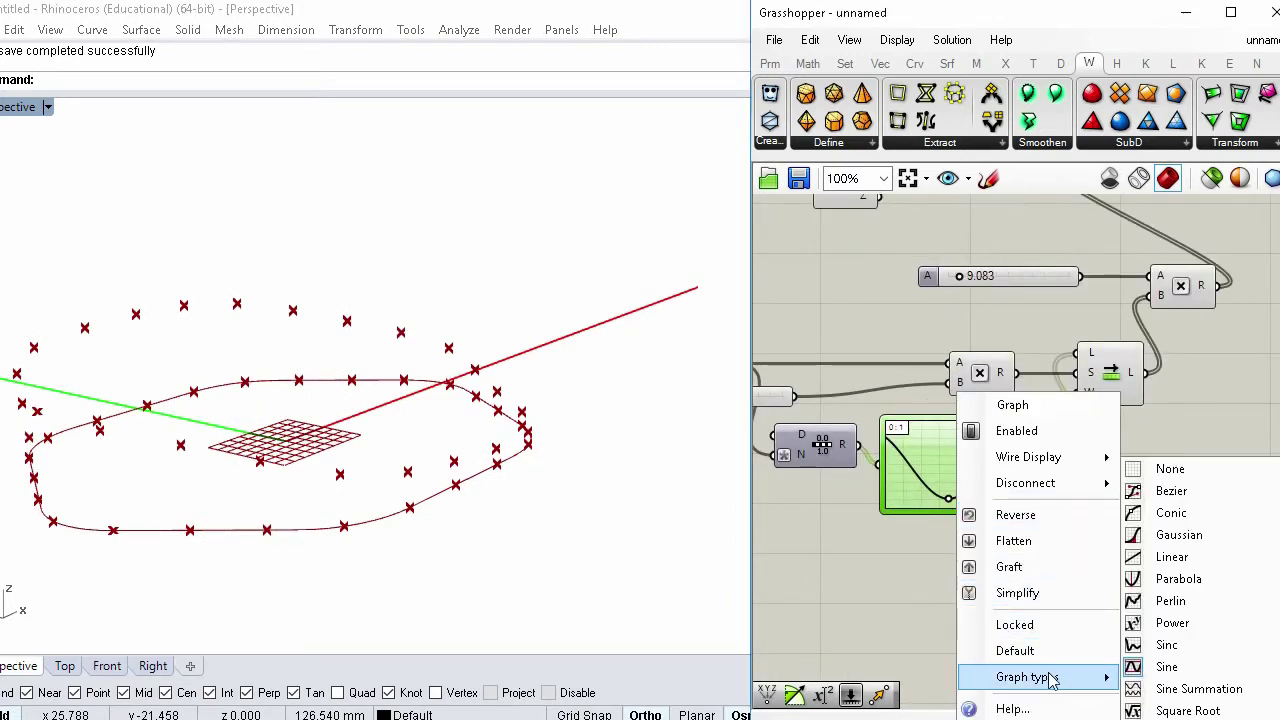
click(1190, 689)
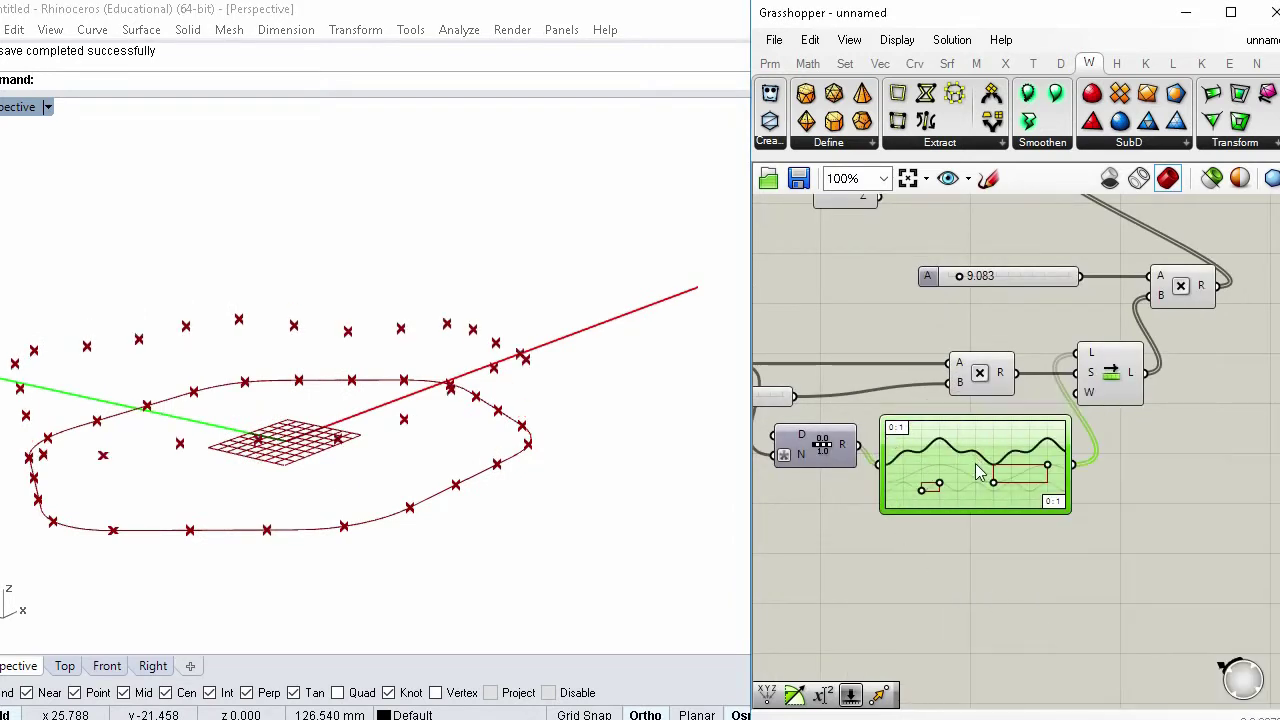
drag(940, 487, 968, 470)
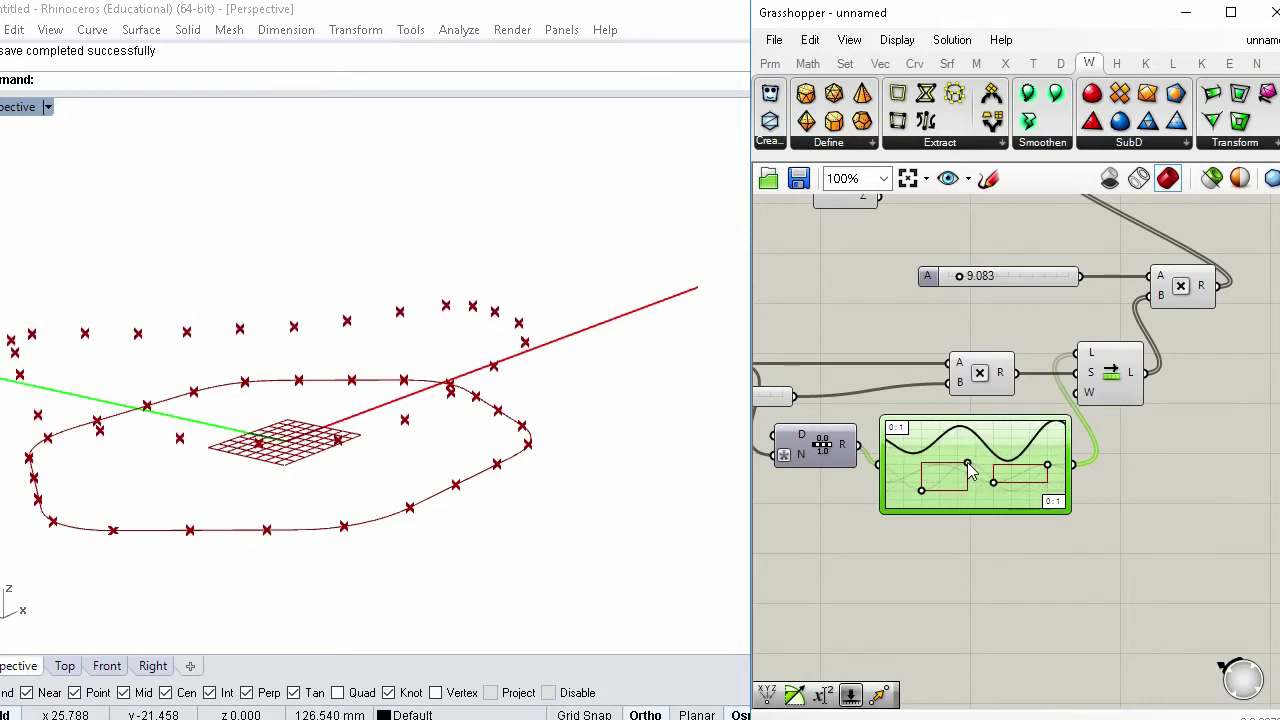
drag(1048, 463, 1058, 436)
Slightly narrow the first wave's handle box in the Sine Summation graph, checking the raised points in perspective
scroll(497, 471, down, 2)
right_drag(500, 478, 591, 446)
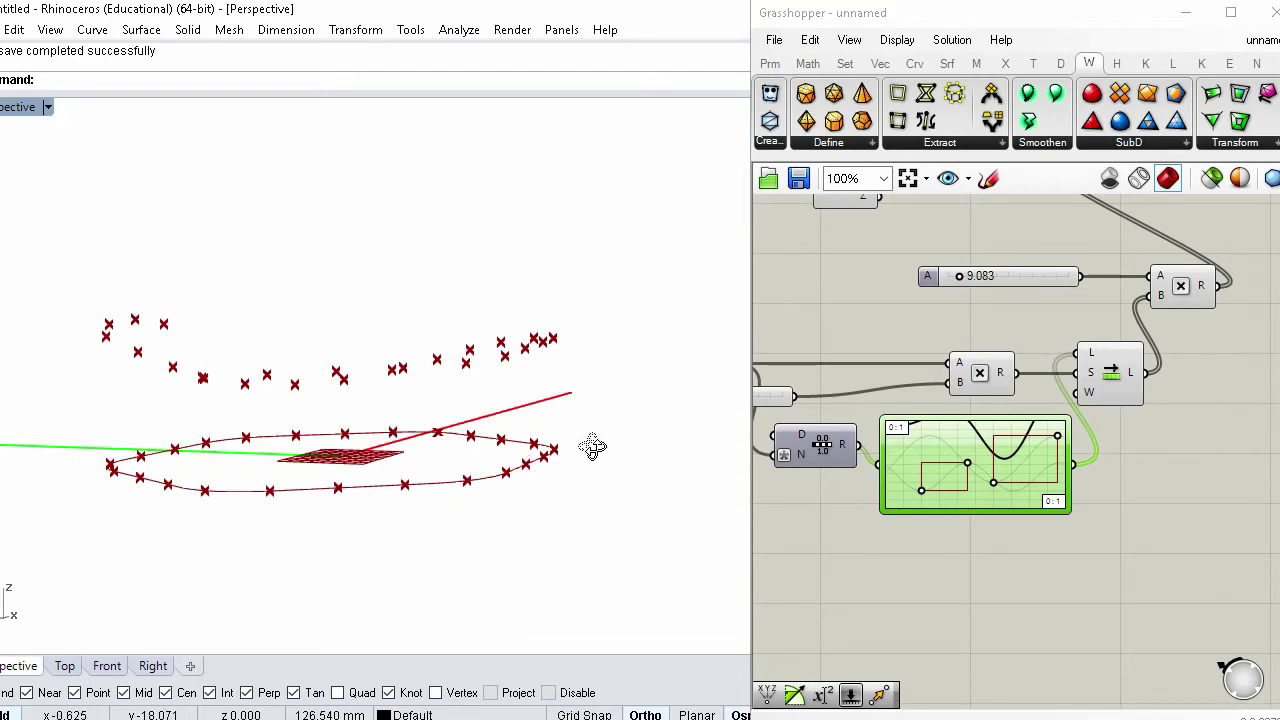
drag(968, 470, 958, 464)
right_drag(325, 452, 358, 459)
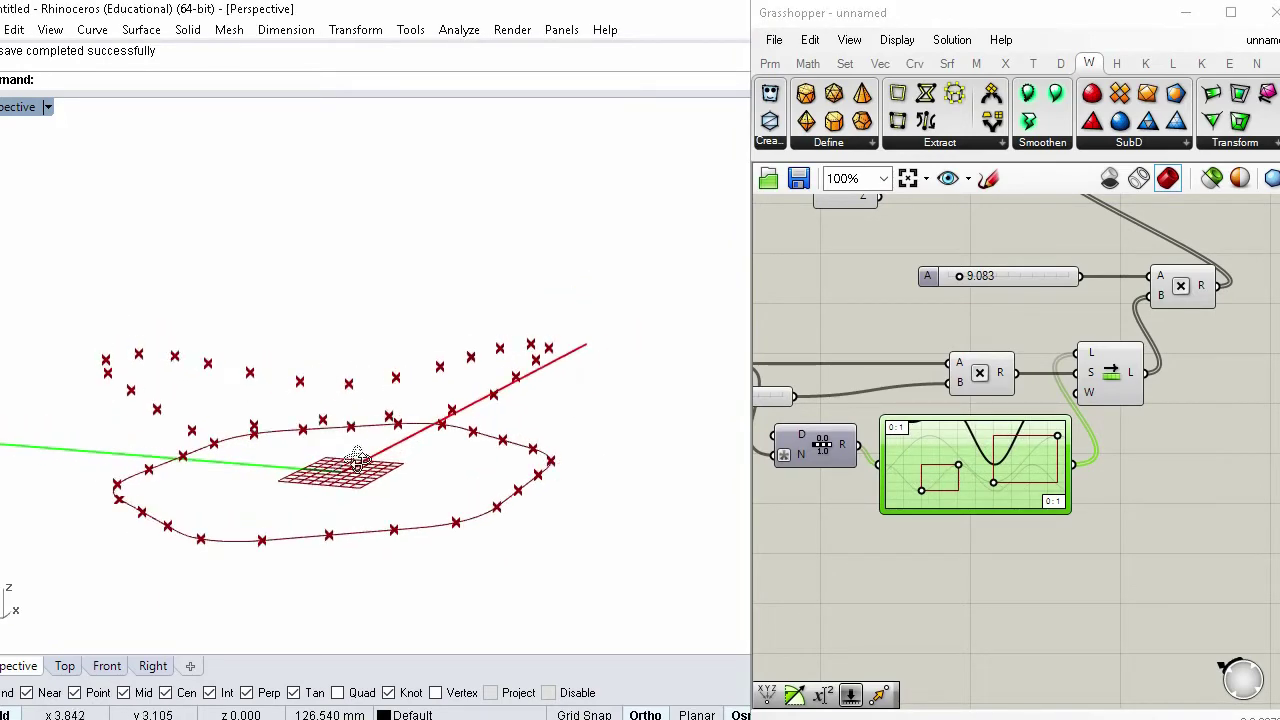
Reposition the Construct Point component higher and farther along, above the third Multiplication
scroll(1149, 460, down, 1)
right_drag(1149, 457, 1106, 509)
right_drag(1146, 380, 965, 427)
mouse_move(878, 308)
mouse_down()
mouse_move(890, 301)
mouse_move(894, 313)
mouse_up()
click(1056, 370)
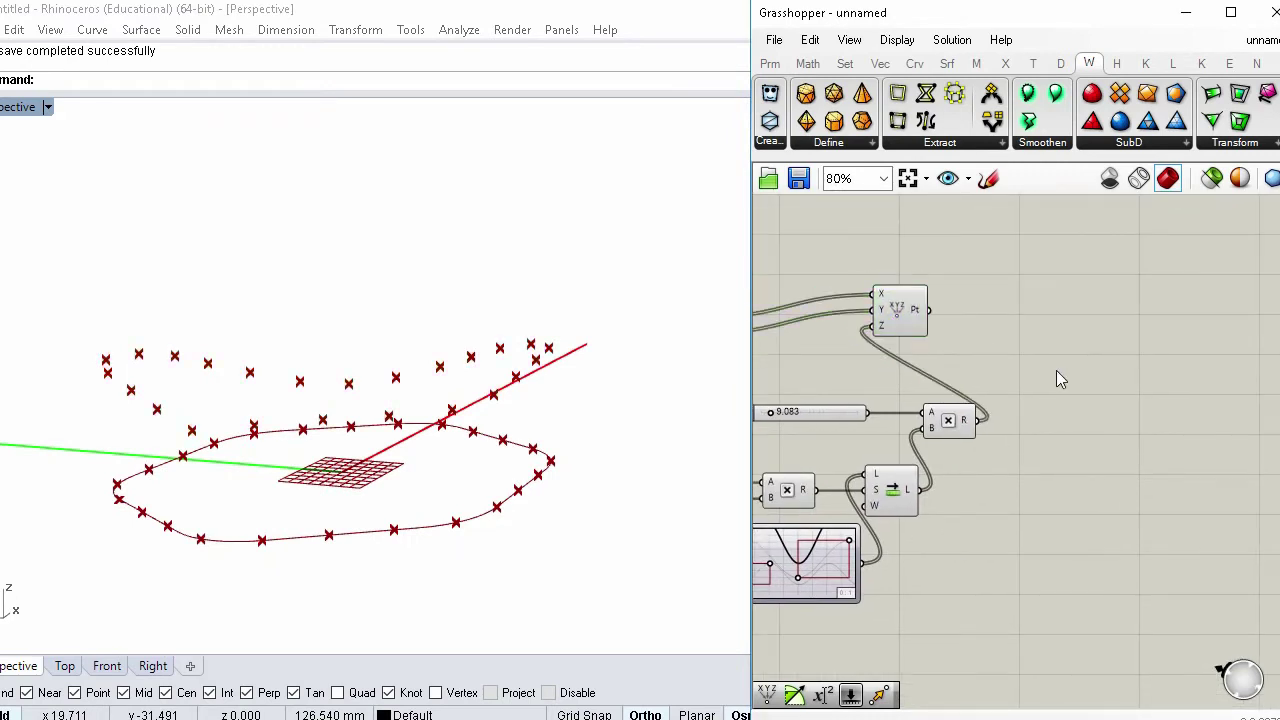
drag(907, 322, 940, 305)
click(1028, 314)
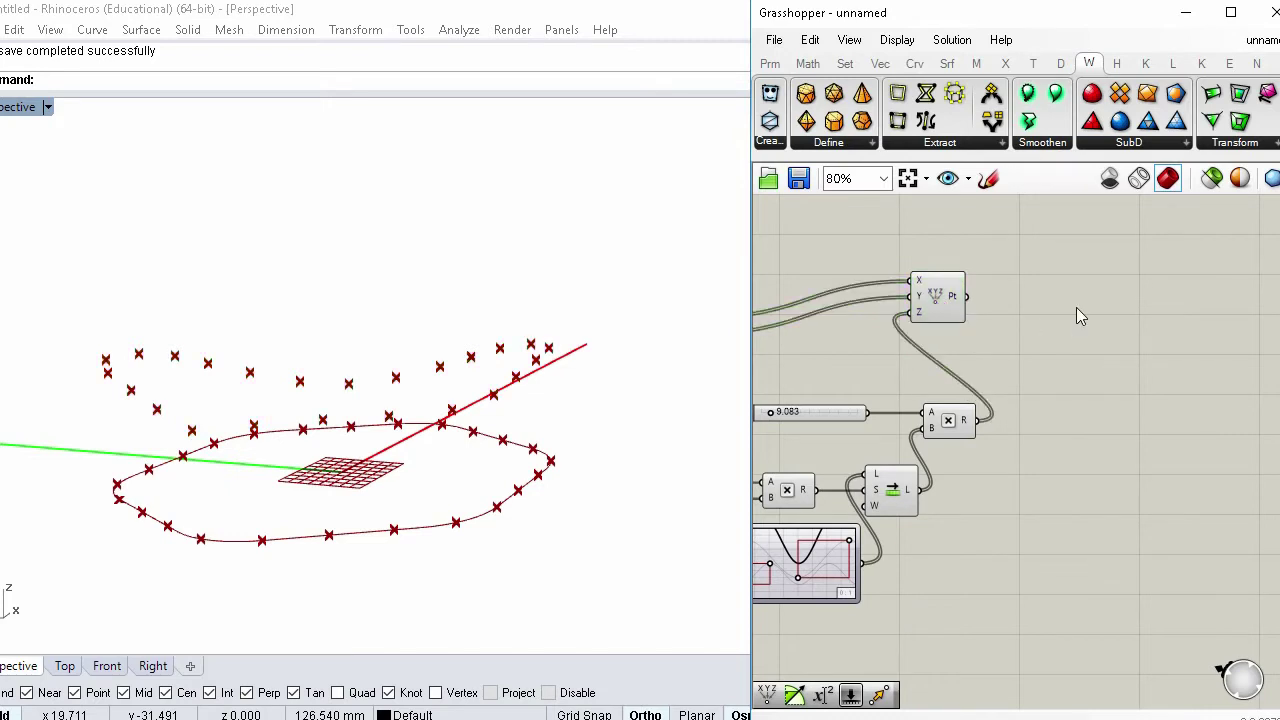
Add a PolyLine component beside Construct Point and connect the constructed points to its vertices input
double_click(1059, 298)
text(pol)
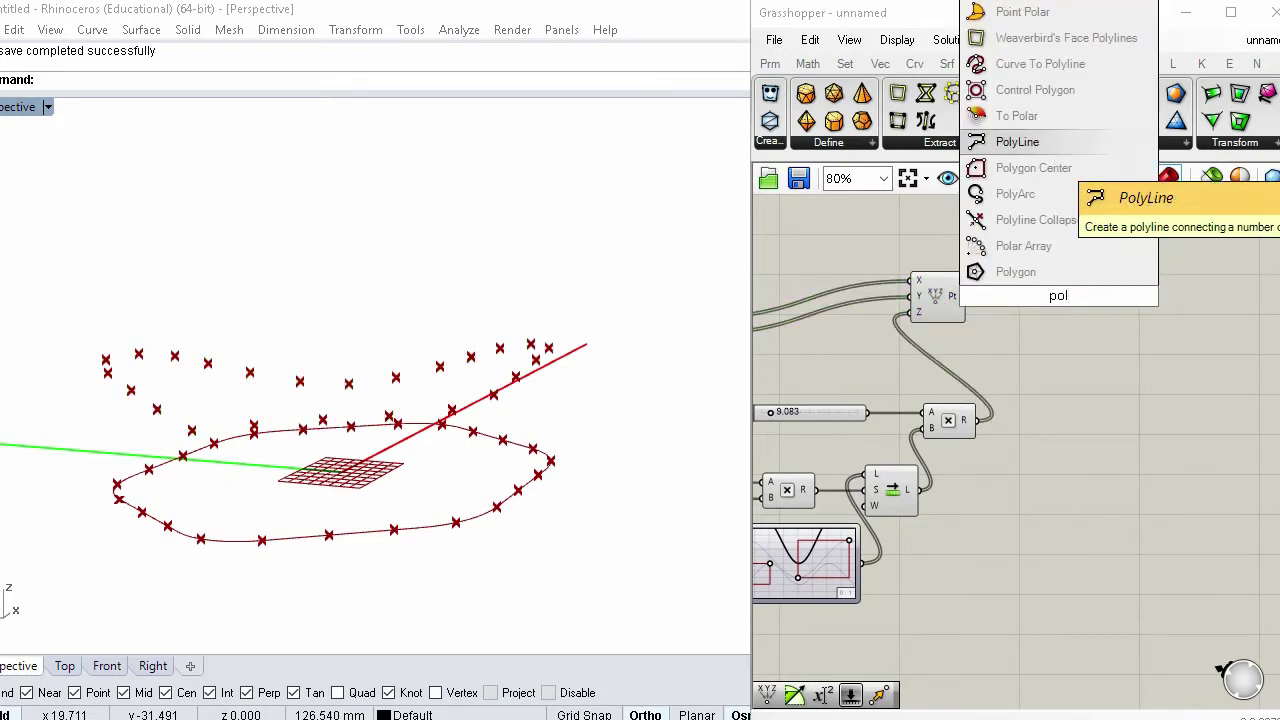
click(1017, 141)
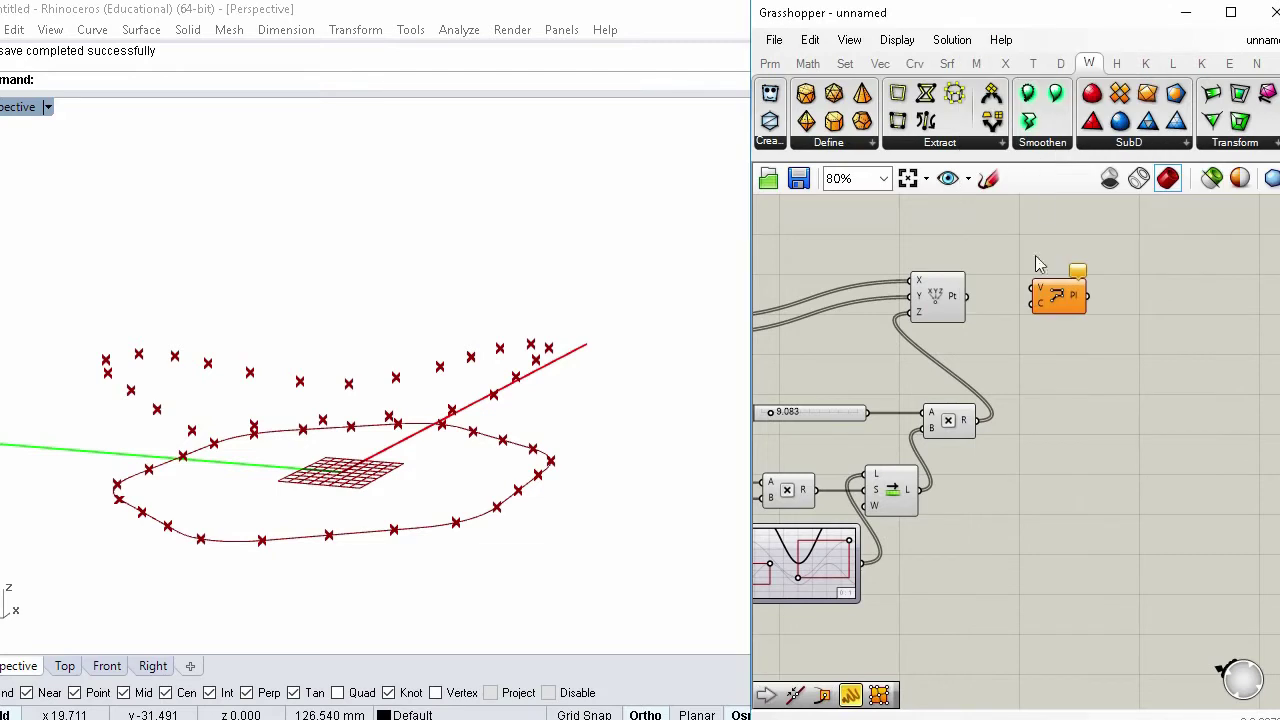
drag(1030, 292, 950, 316)
right_drag(474, 366, 450, 415)
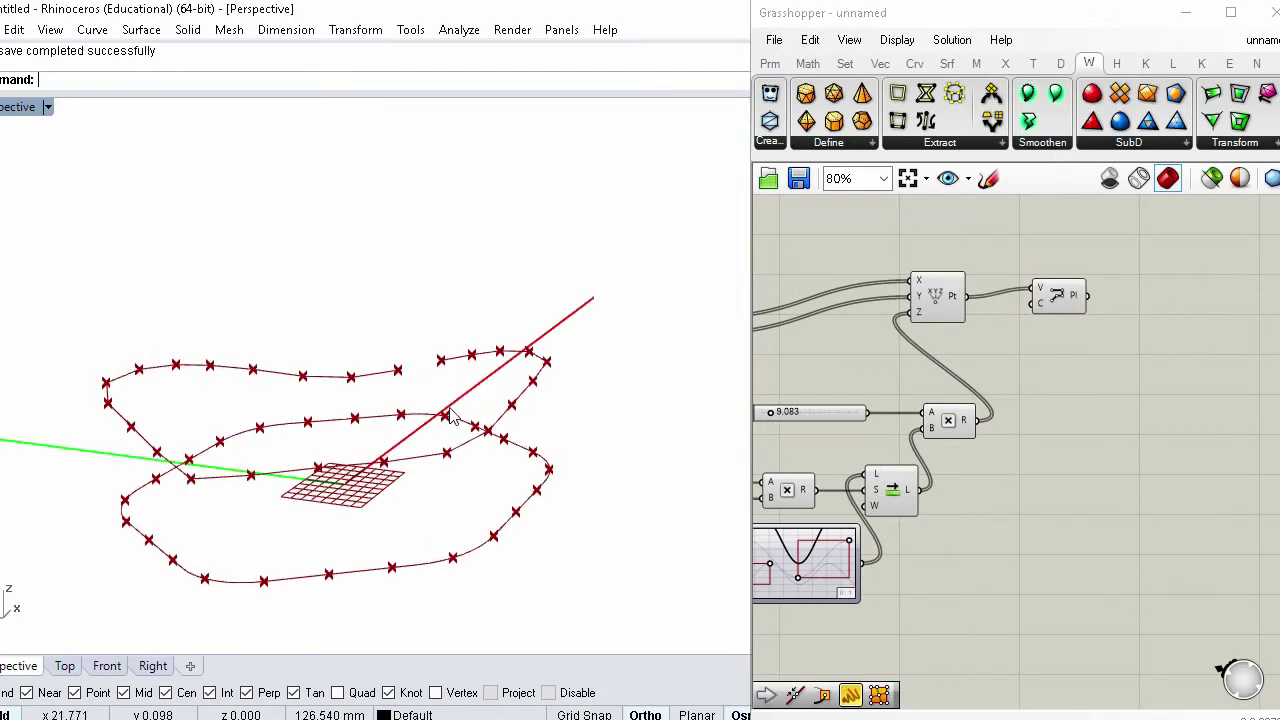
Close the polyline by inverting the PolyLine component's Closed input
click(1045, 309)
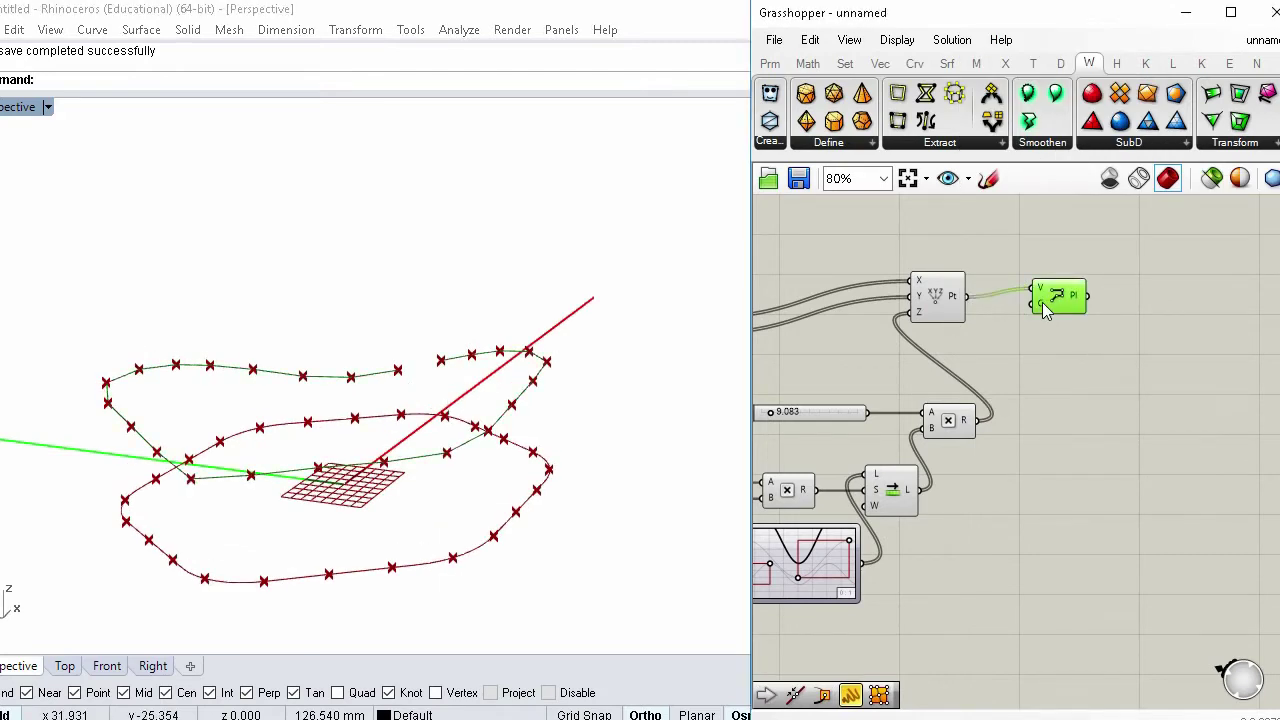
right_click(1042, 302)
click(1088, 471)
click(1057, 374)
Add a Shatter component and place it beside the PolyLine component
right_drag(1137, 373, 1086, 434)
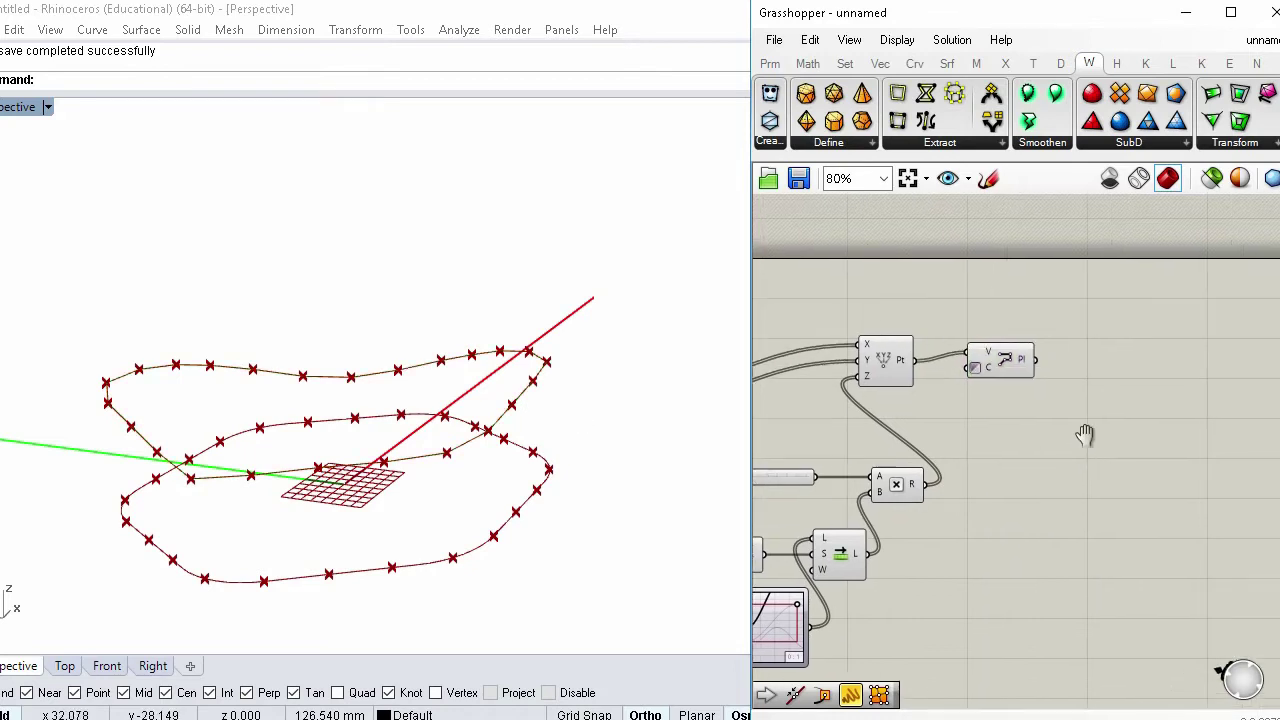
double_click(1031, 399)
text(s)
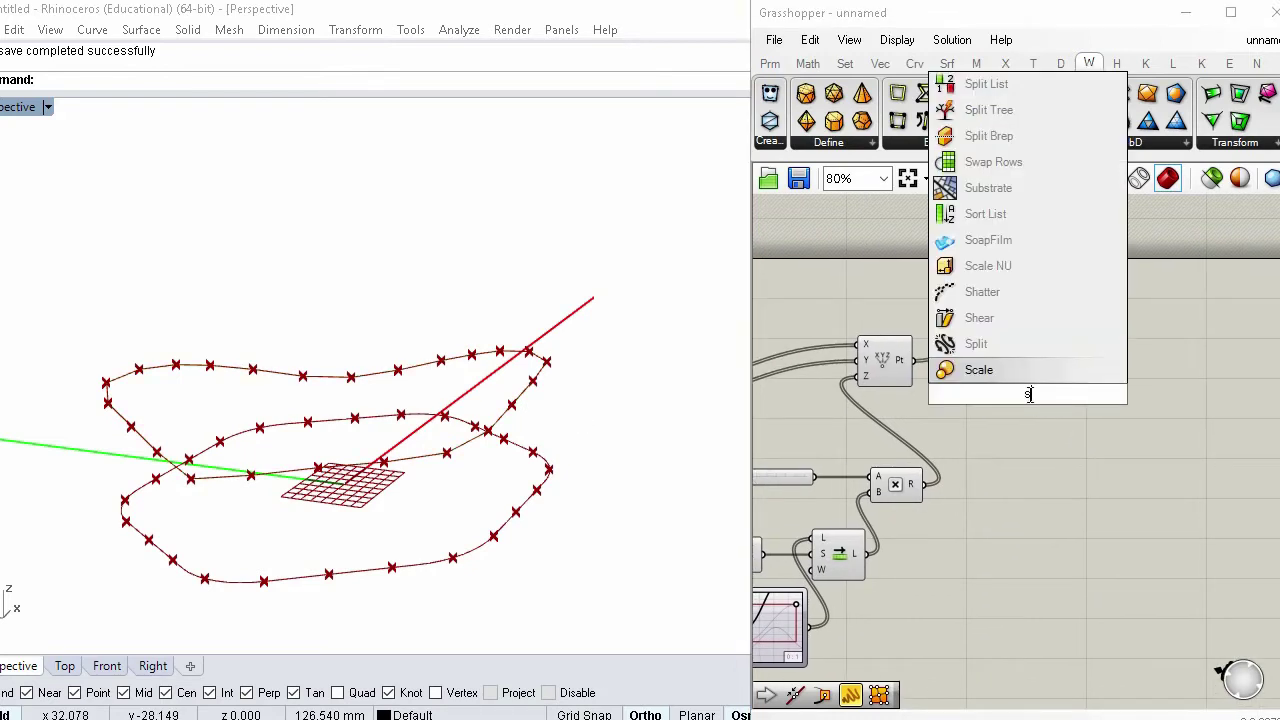
text(h)
click(1000, 343)
drag(1024, 380, 1097, 378)
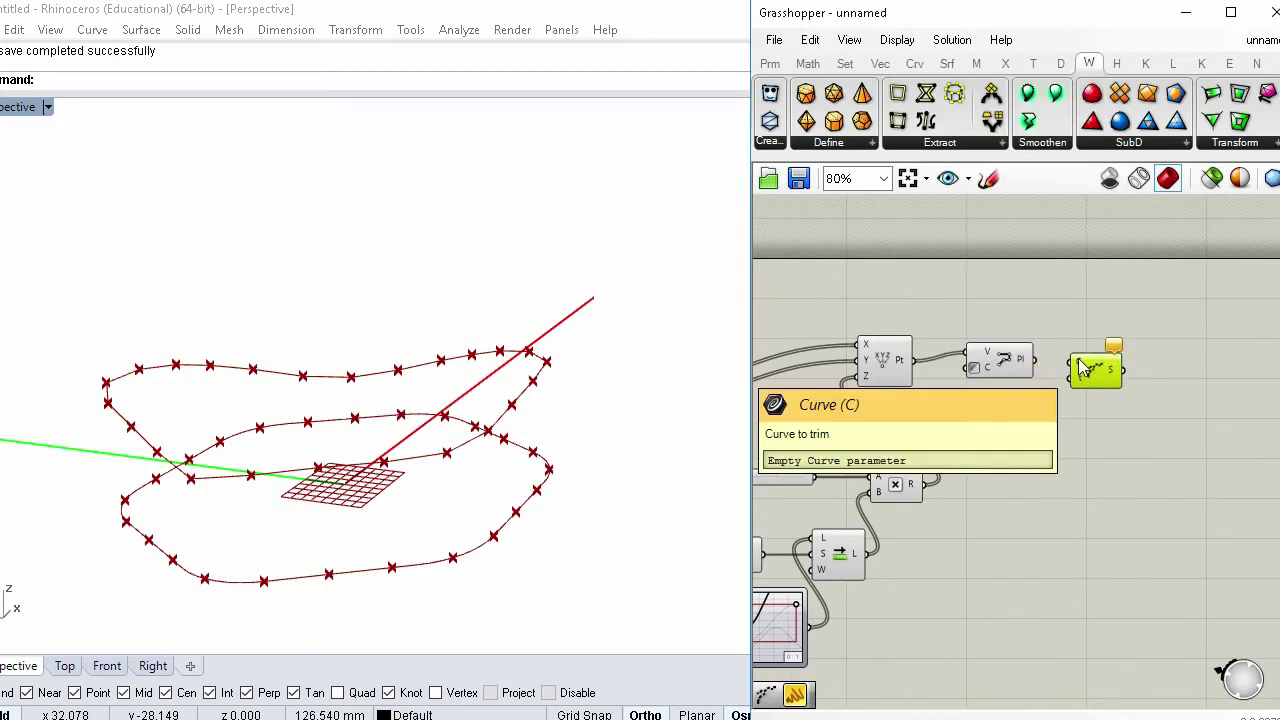
Reparameterize the Shatter component's curve input and connect the closed polyline to it
right_click(1082, 368)
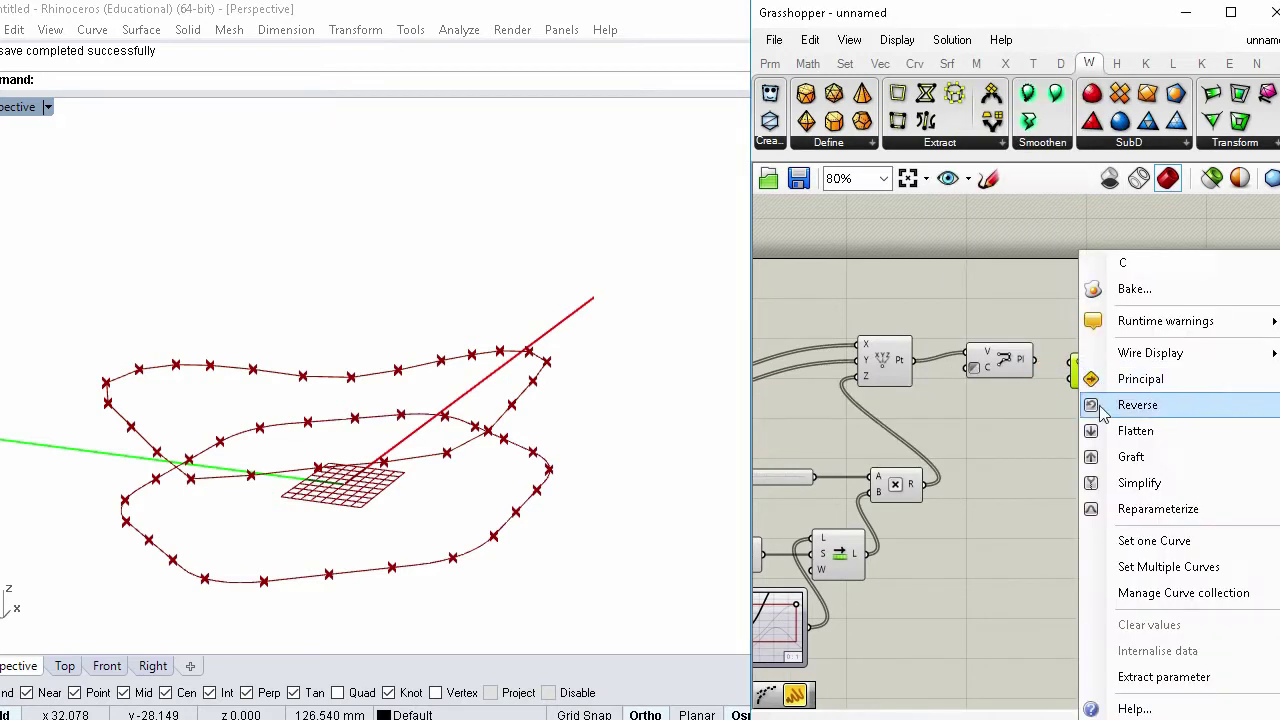
click(1115, 490)
drag(1070, 366, 1122, 377)
click(1117, 402)
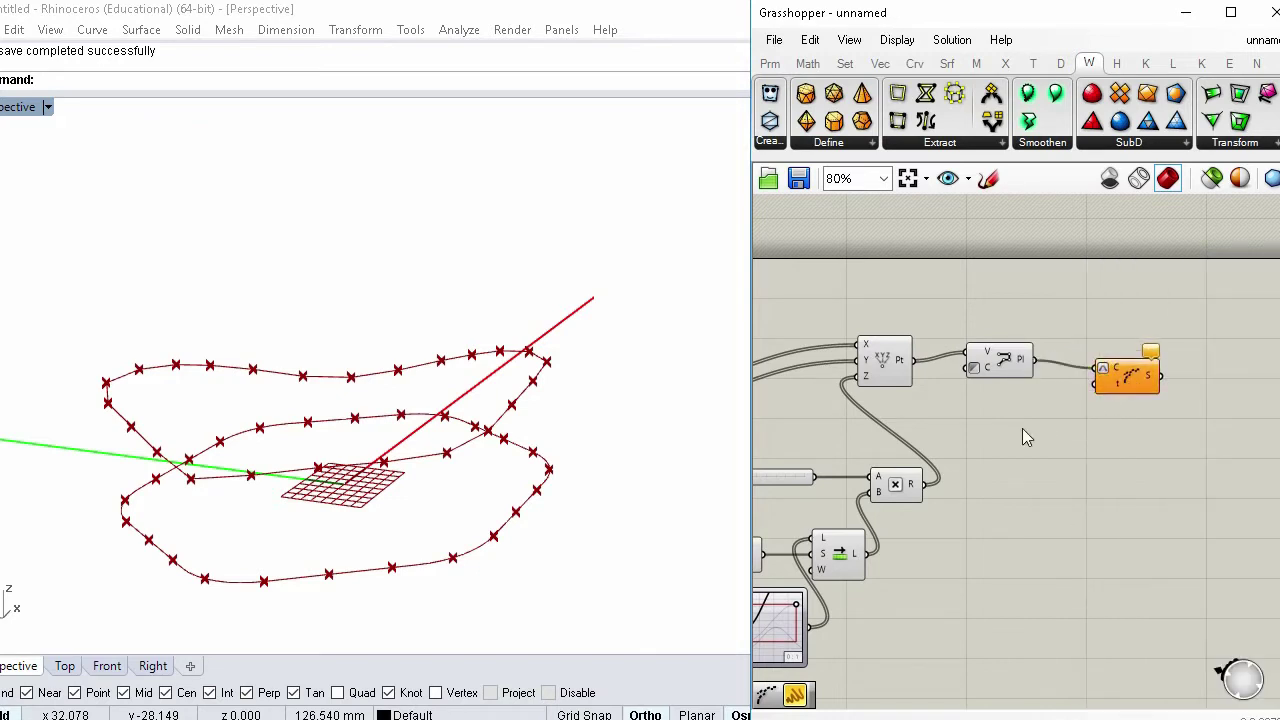
Add a narrow, tall Panel below the PolyLine and Shatter components and turn off its Multiline Data option
double_click(1023, 430)
text(pa)
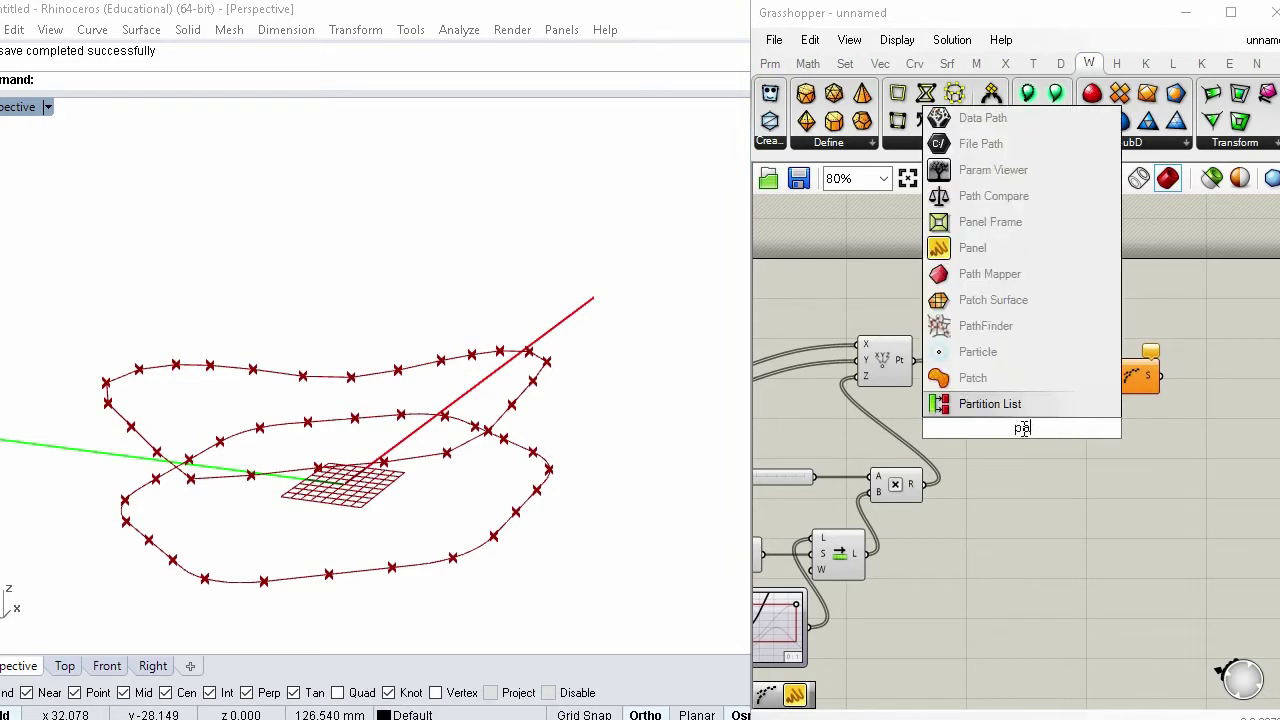
click(975, 248)
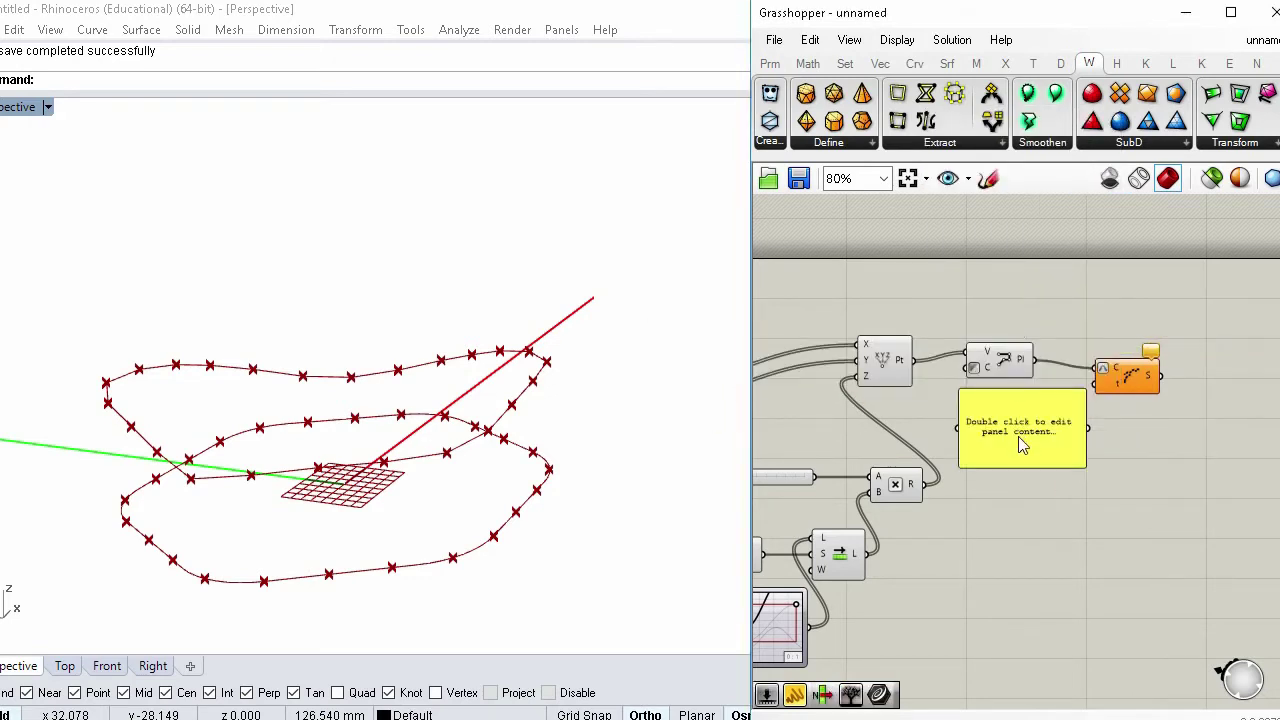
scroll(1020, 443, up, 2)
drag(1097, 481, 1046, 508)
drag(1032, 406, 1089, 434)
right_click(1066, 445)
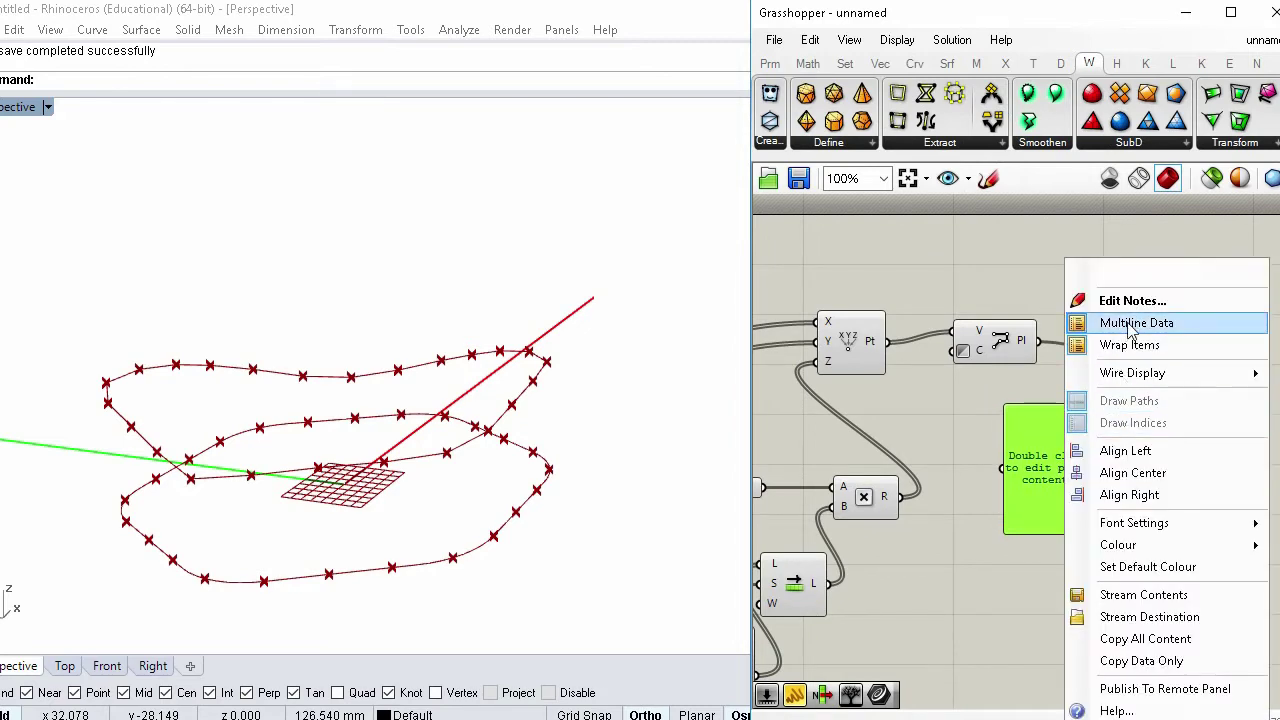
click(1087, 323)
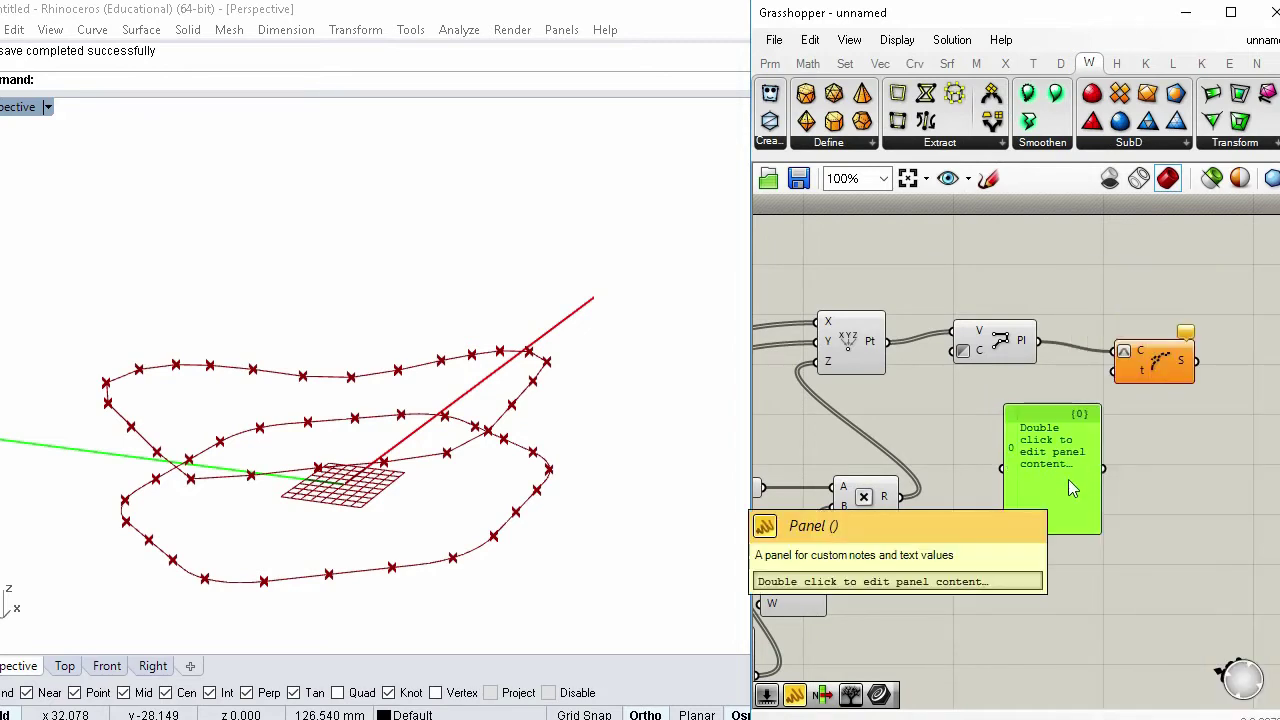
Enter 0, .25, .5 and .75 on separate lines of the Panel and feed them into Shatter's t input
double_click(1069, 482)
key(BackSpace)
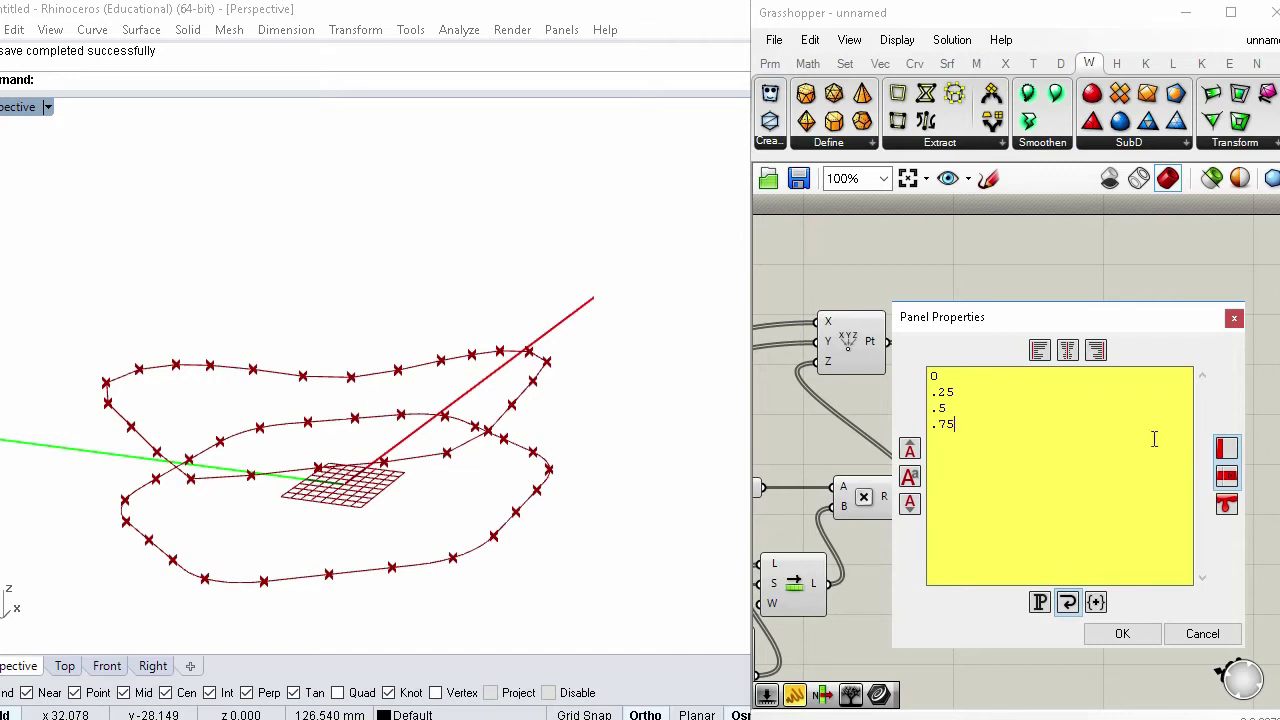
click(1128, 634)
drag(1102, 468, 1077, 491)
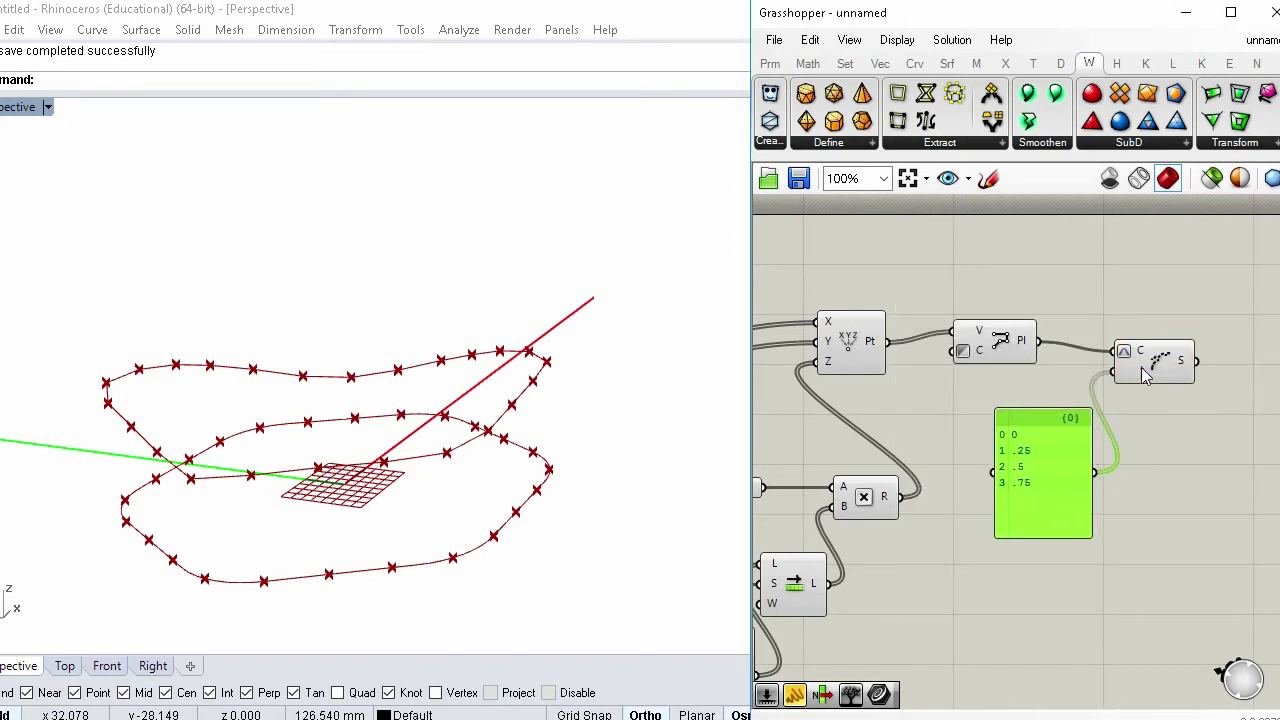
click(1143, 377)
Add a List Item component beyond the Shatter component
right_drag(1173, 400, 1049, 428)
double_click(1127, 345)
text(li)
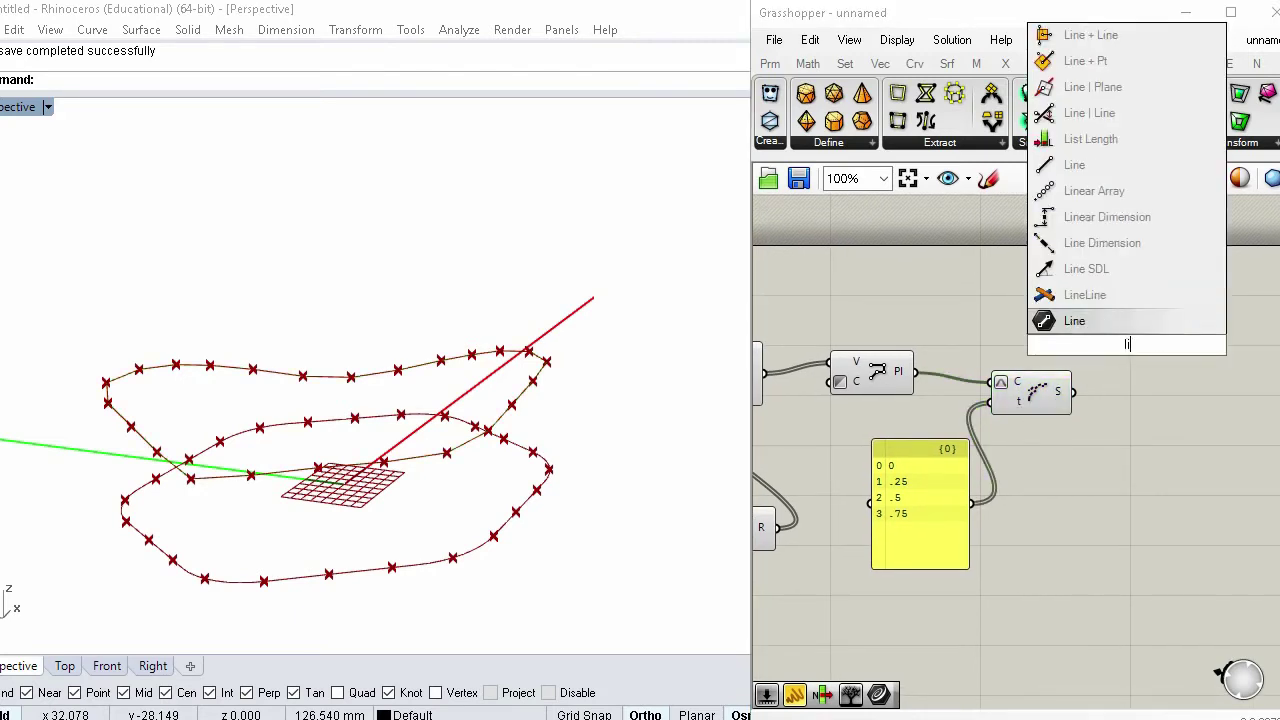
text(st)
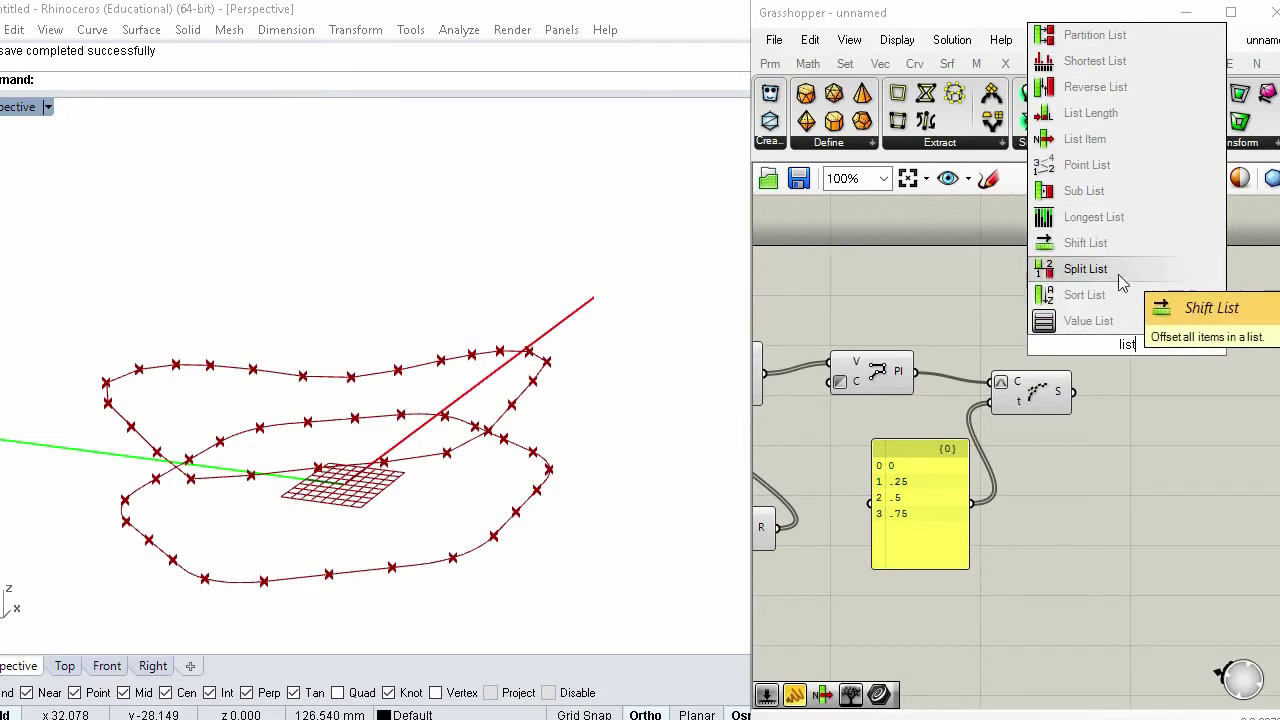
text( i)
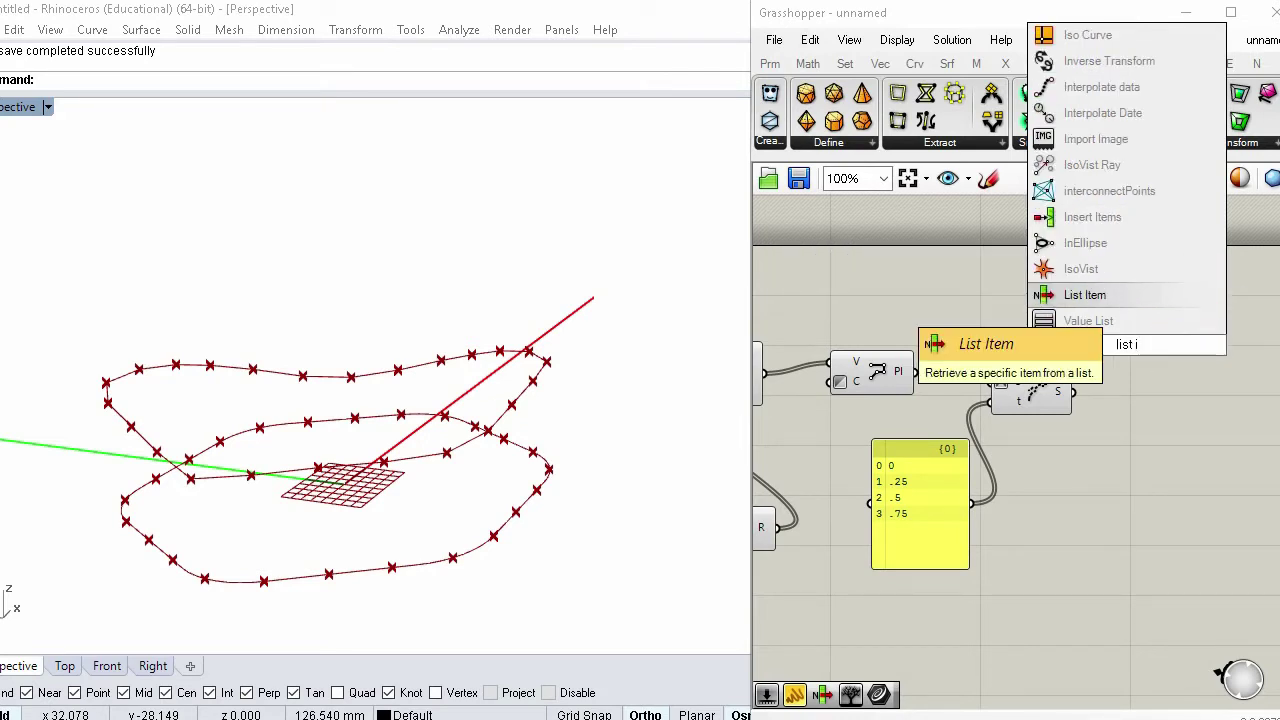
text(te)
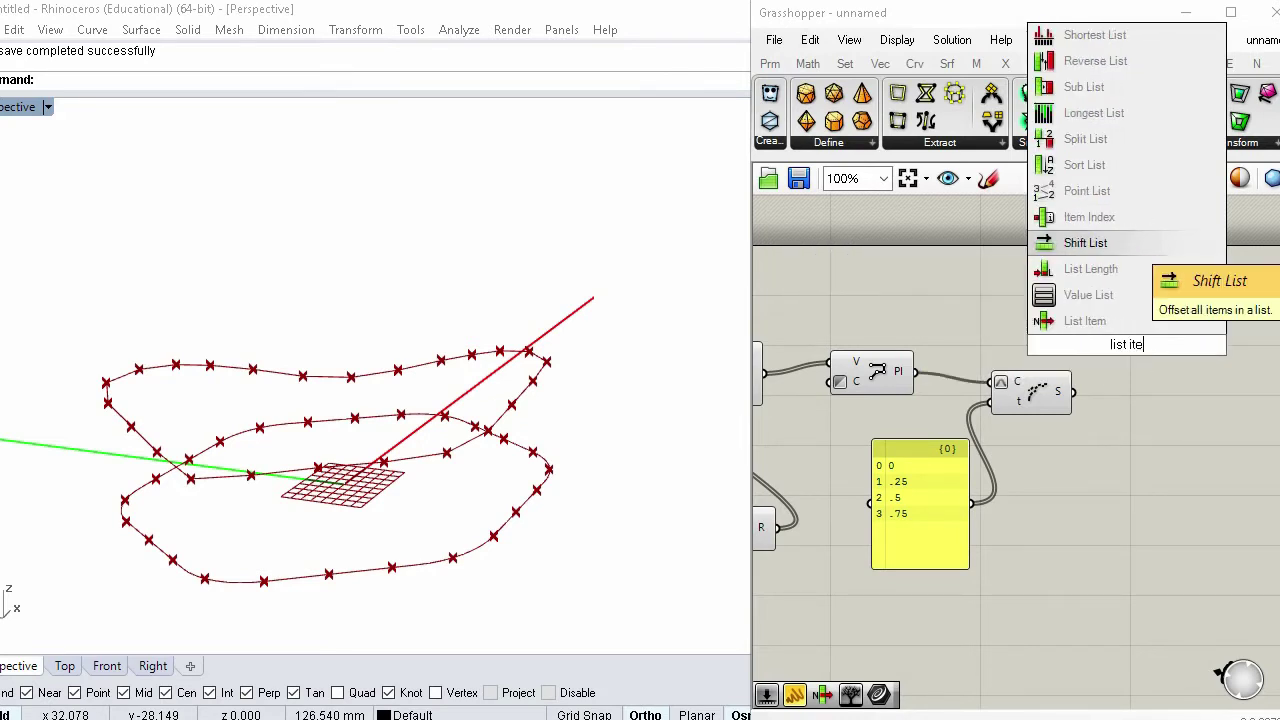
click(1110, 320)
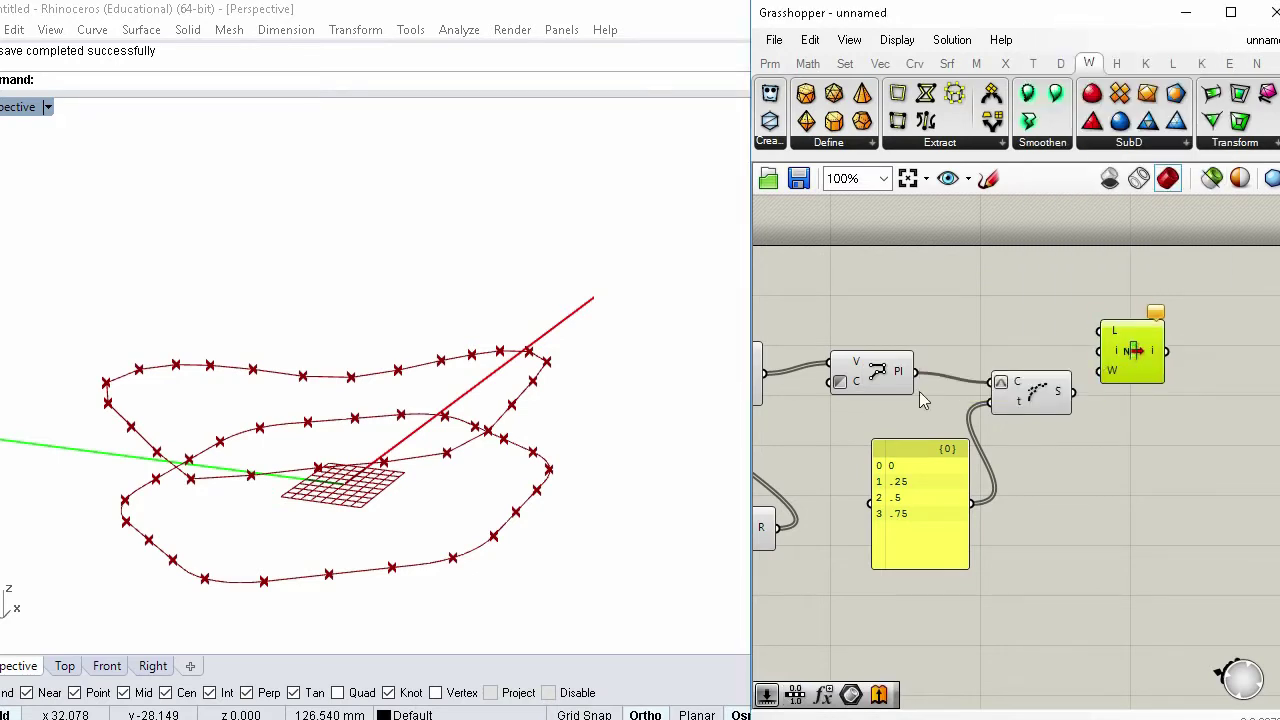
Duplicate the List Item component three times and stack all four in a vertical column beside Shatter
mouse_move(1062, 396)
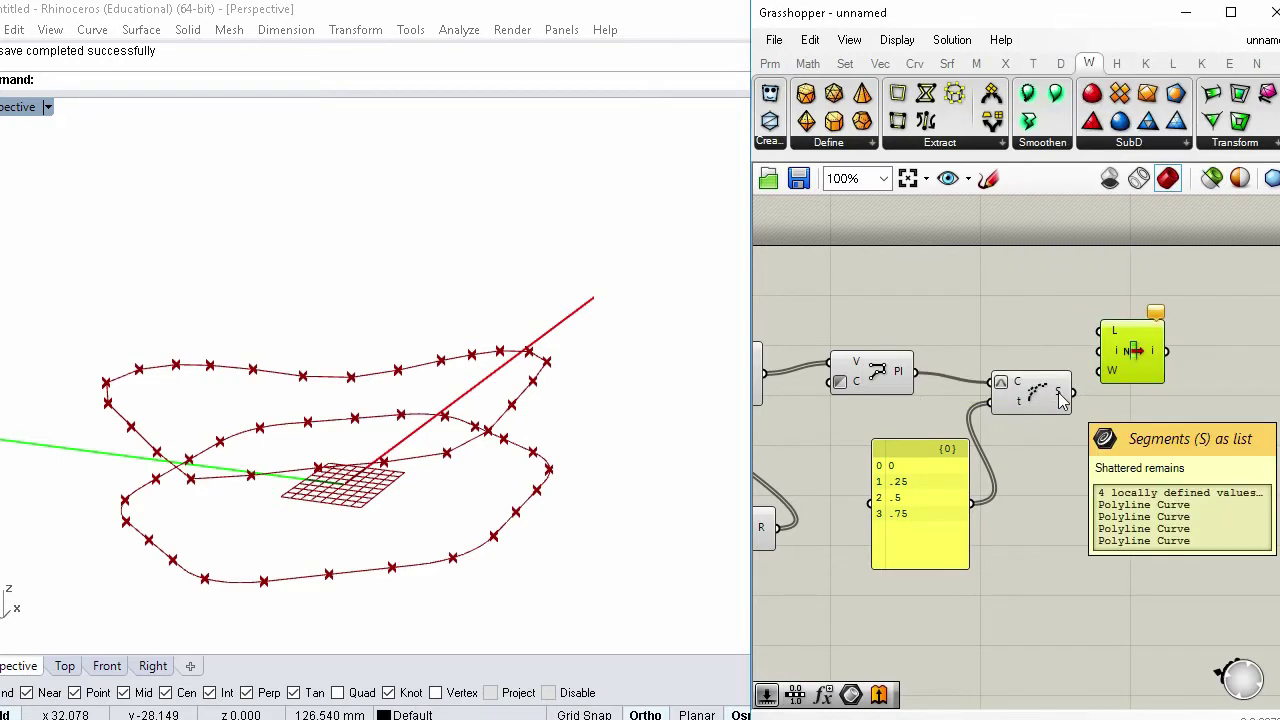
drag(1133, 350, 1132, 313)
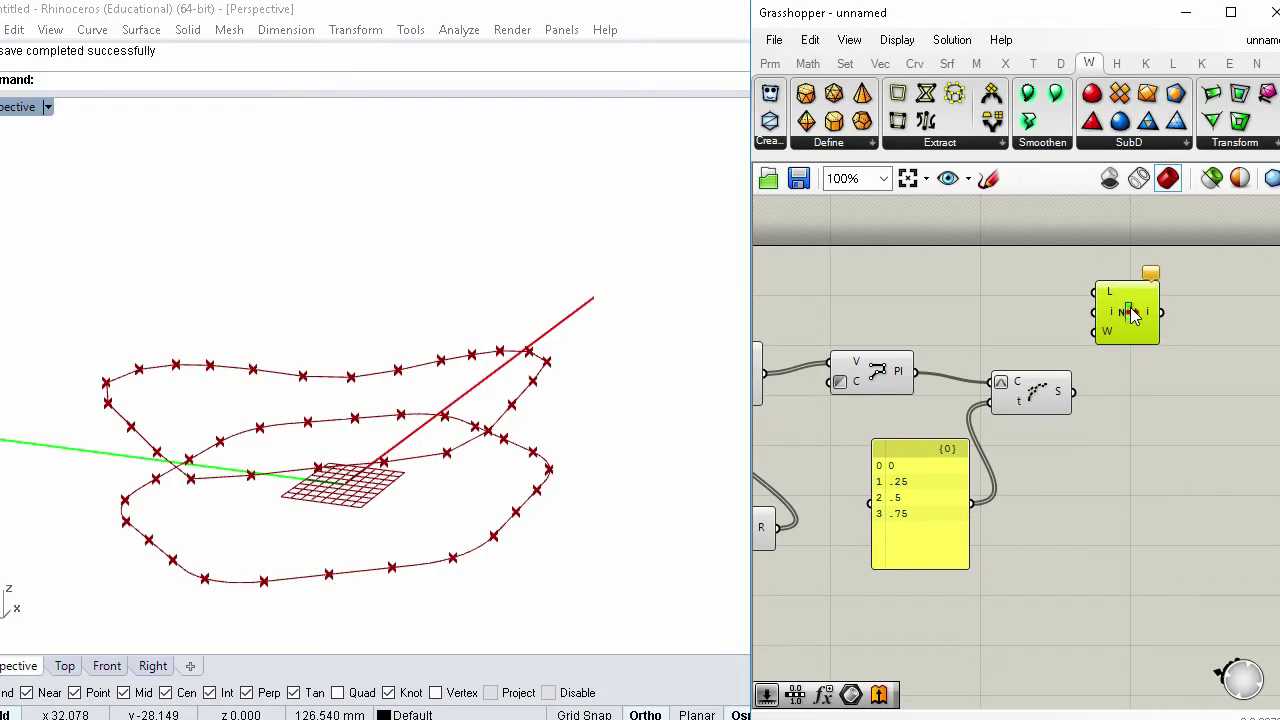
key(ctrl+c)
key(ctrl+v)
key(ctrl+v)
key(ctrl+v)
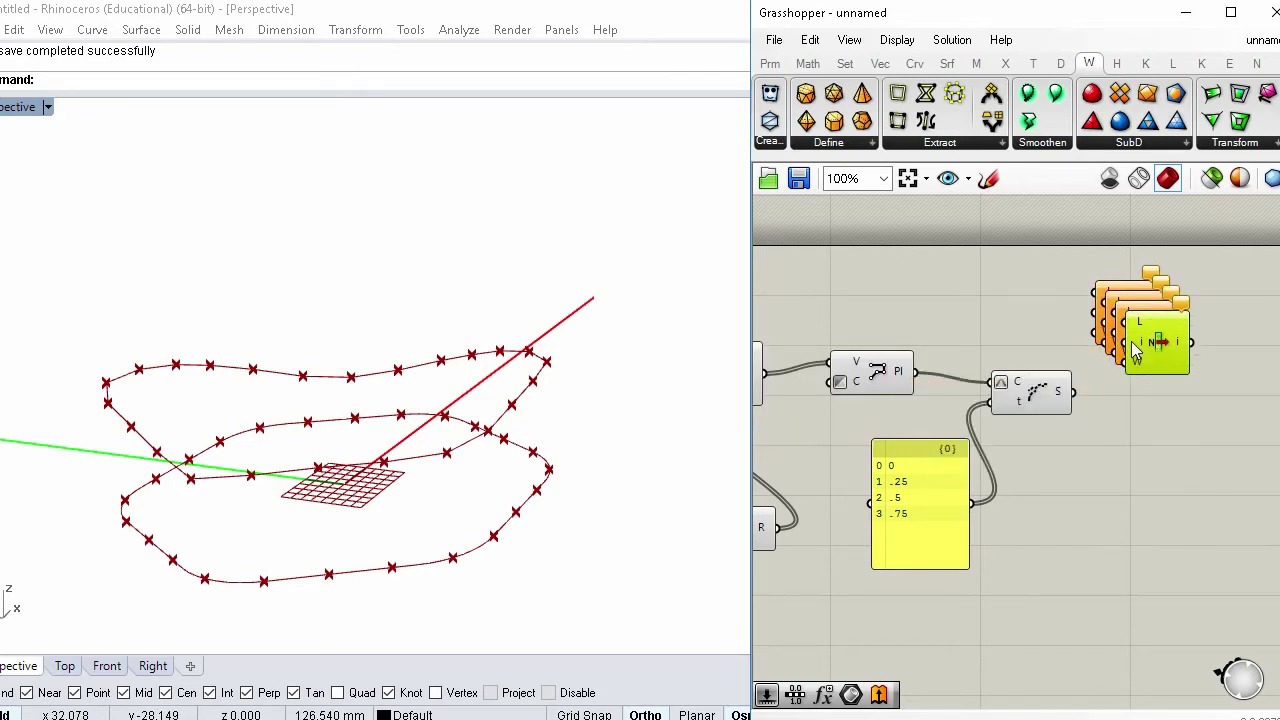
drag(1140, 350, 1132, 422)
drag(1127, 314, 1143, 337)
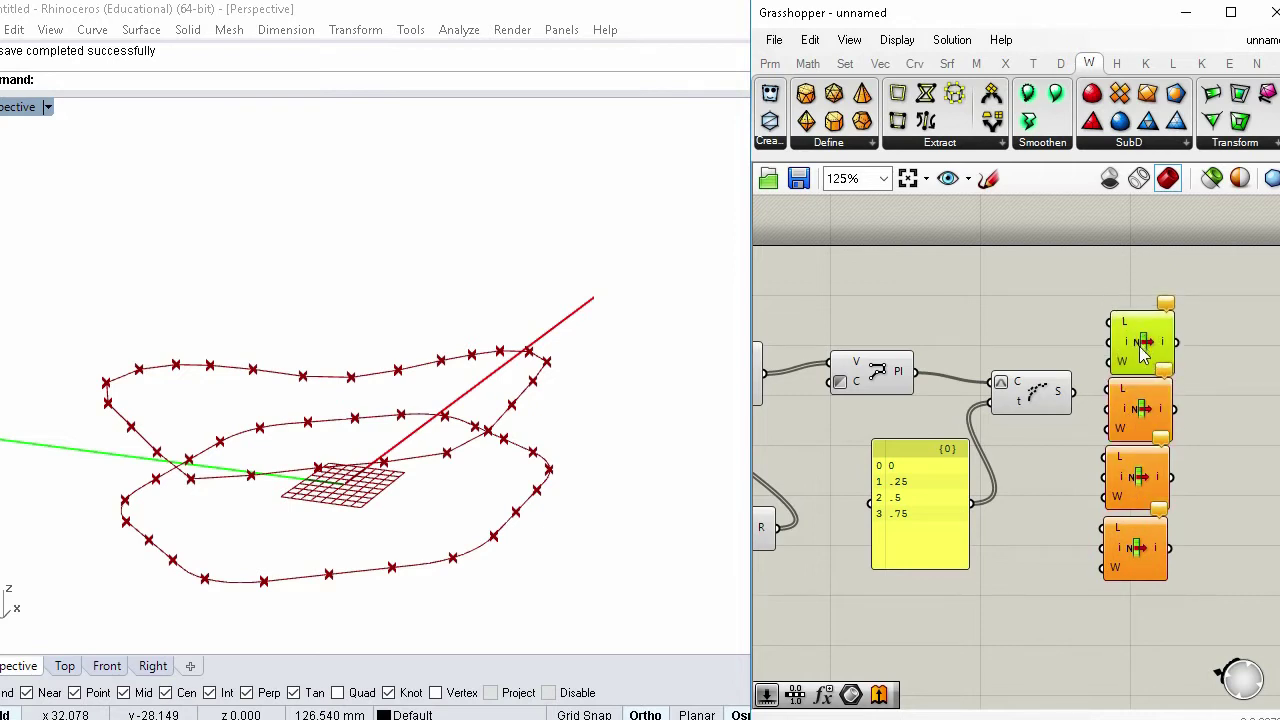
Set the first List Item's index expression to 0 and add an expression to the second List Item's index input
scroll(1143, 346, up, 3)
right_click(1118, 341)
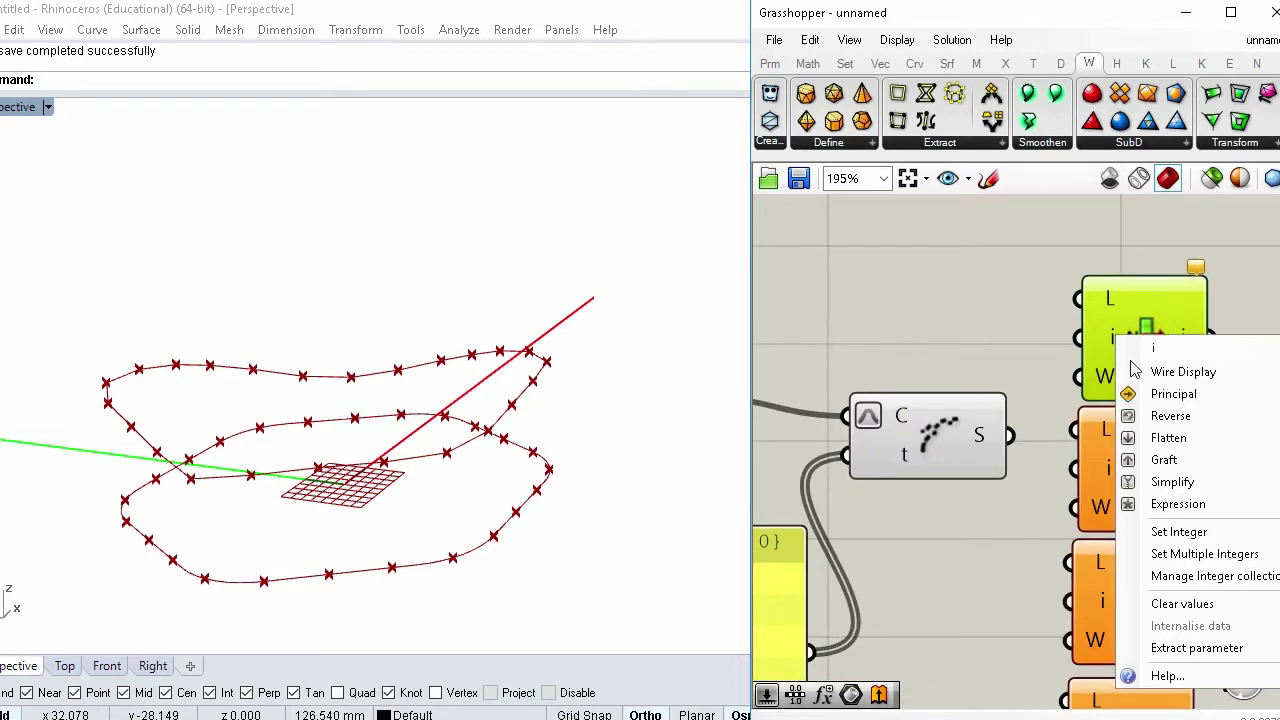
mouse_move(1178, 504)
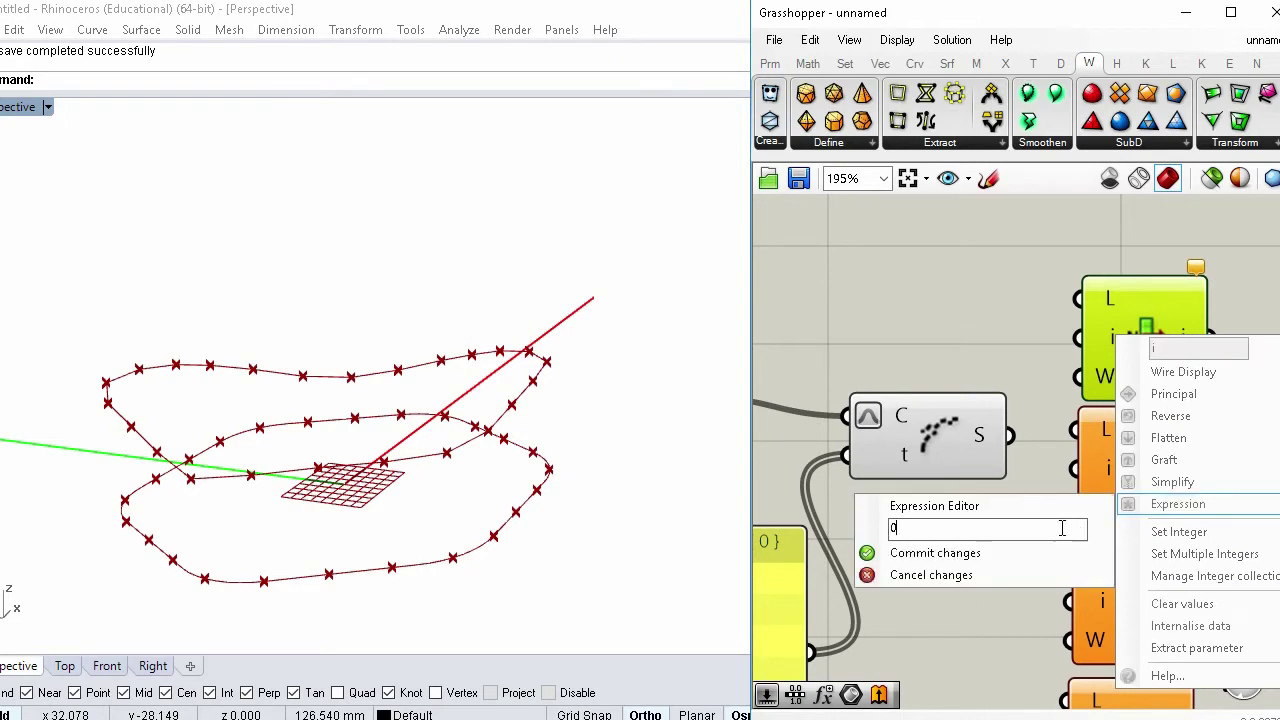
click(935, 553)
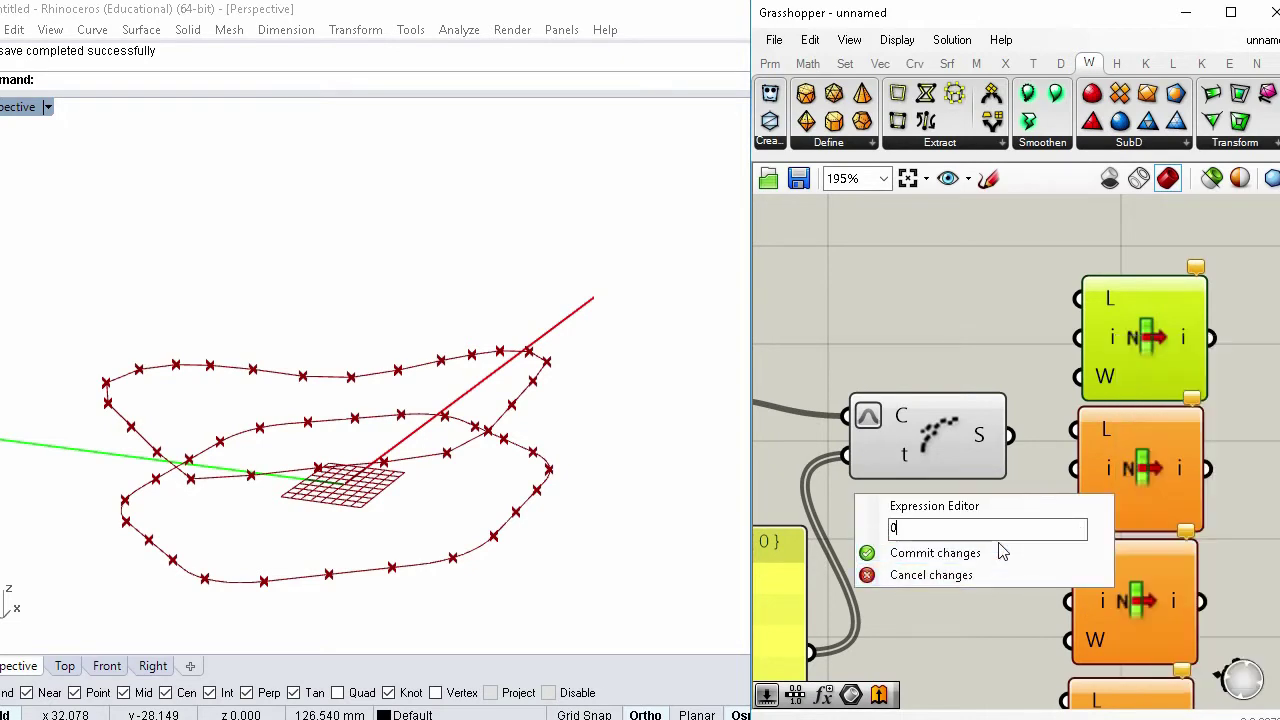
right_click(1107, 475)
mouse_move(1145, 540)
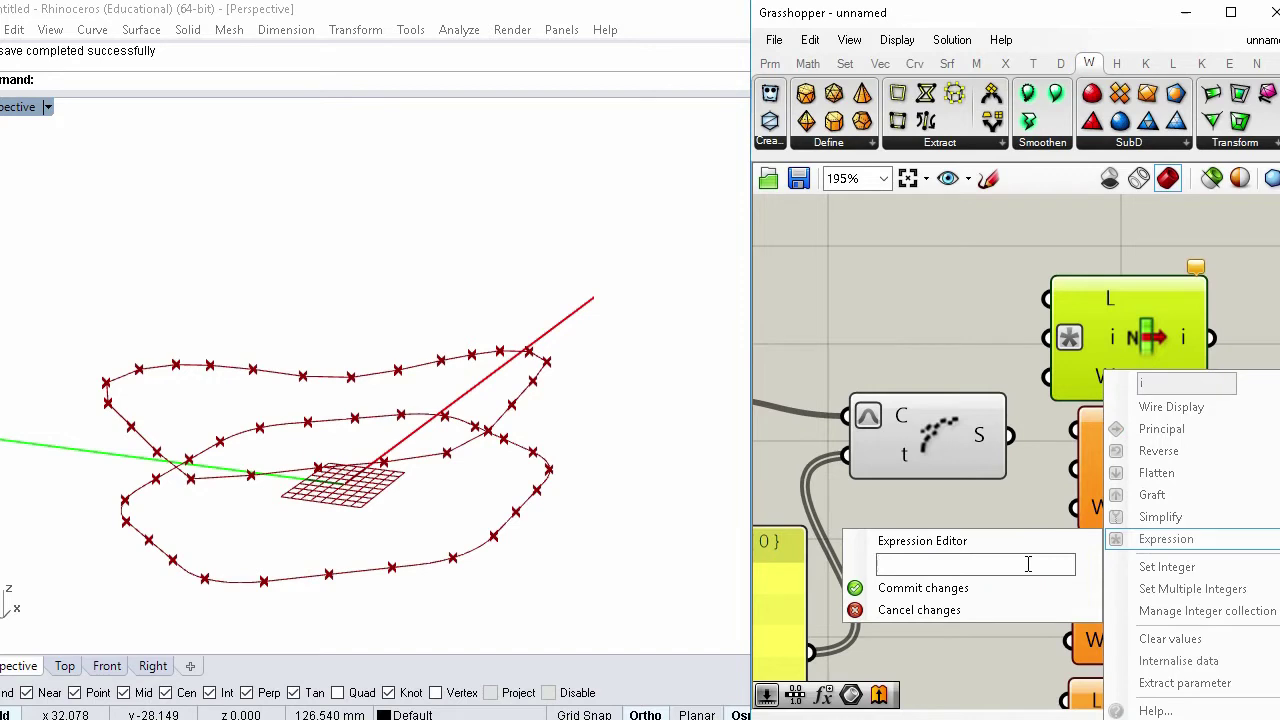
click(1008, 590)
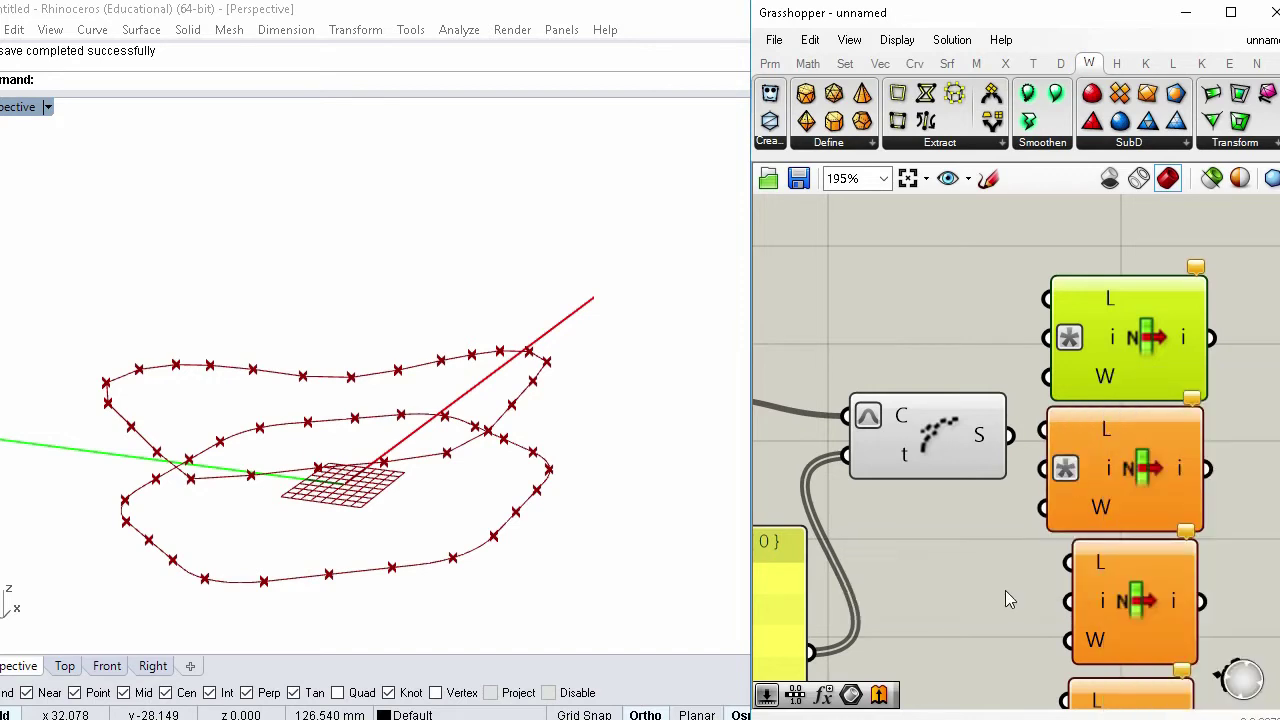
Set the third List Item's index expression to 2
right_click(1107, 600)
mouse_move(1163, 540)
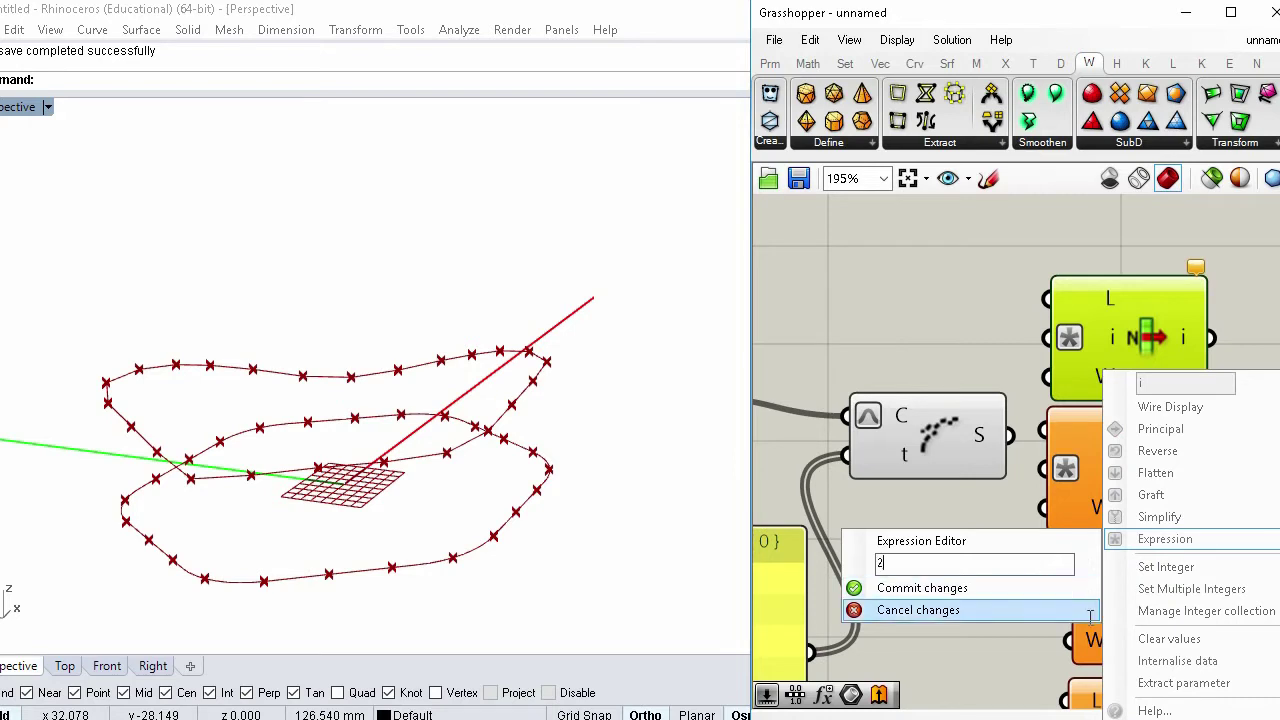
click(955, 609)
scroll(985, 512, down, 2)
scroll(1110, 548, up, 1)
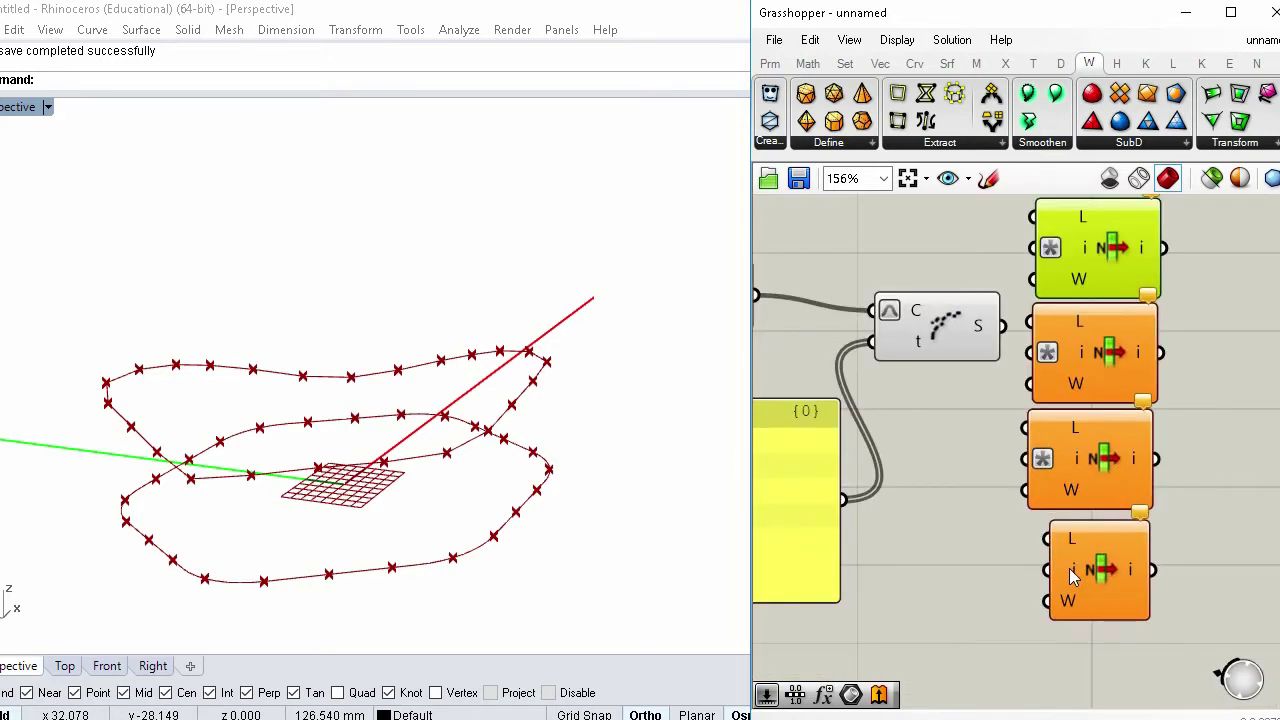
right_click(1070, 578)
mouse_move(1135, 539)
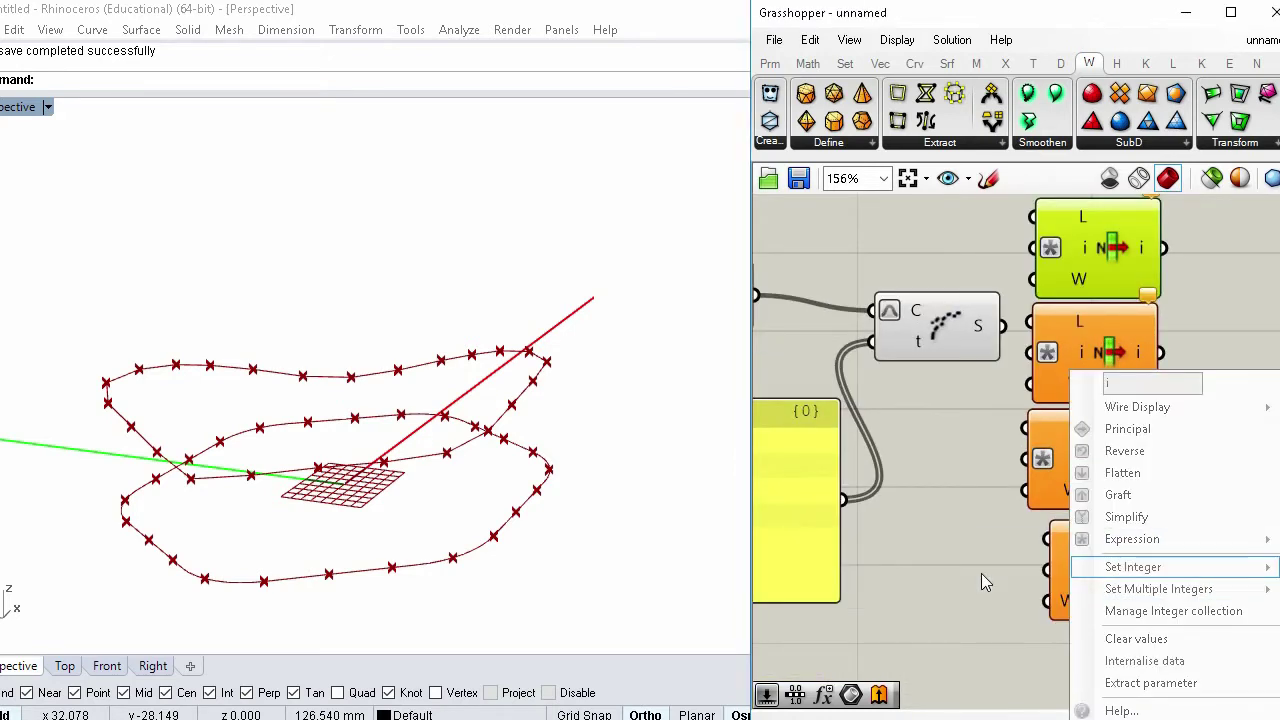
click(990, 609)
right_click(1098, 577)
click(1036, 582)
Set the fourth List Item's index expression to 3
right_click(1075, 578)
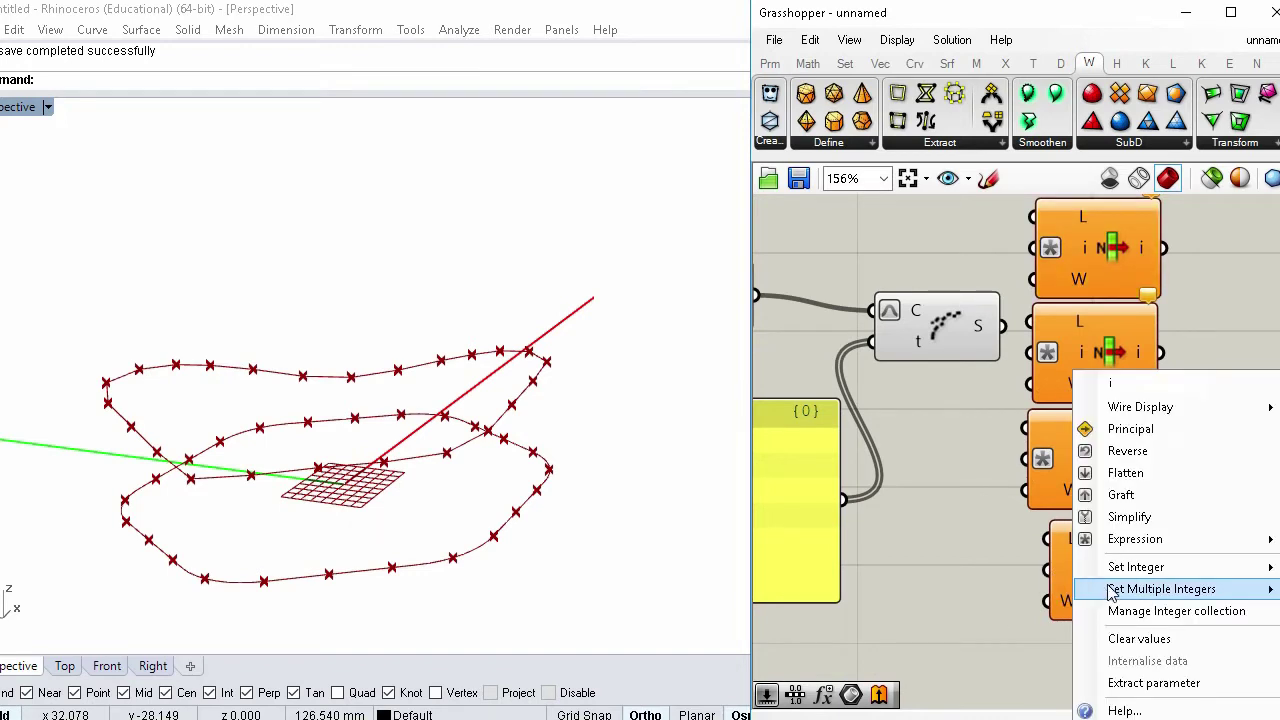
mouse_move(1100, 538)
text(3)
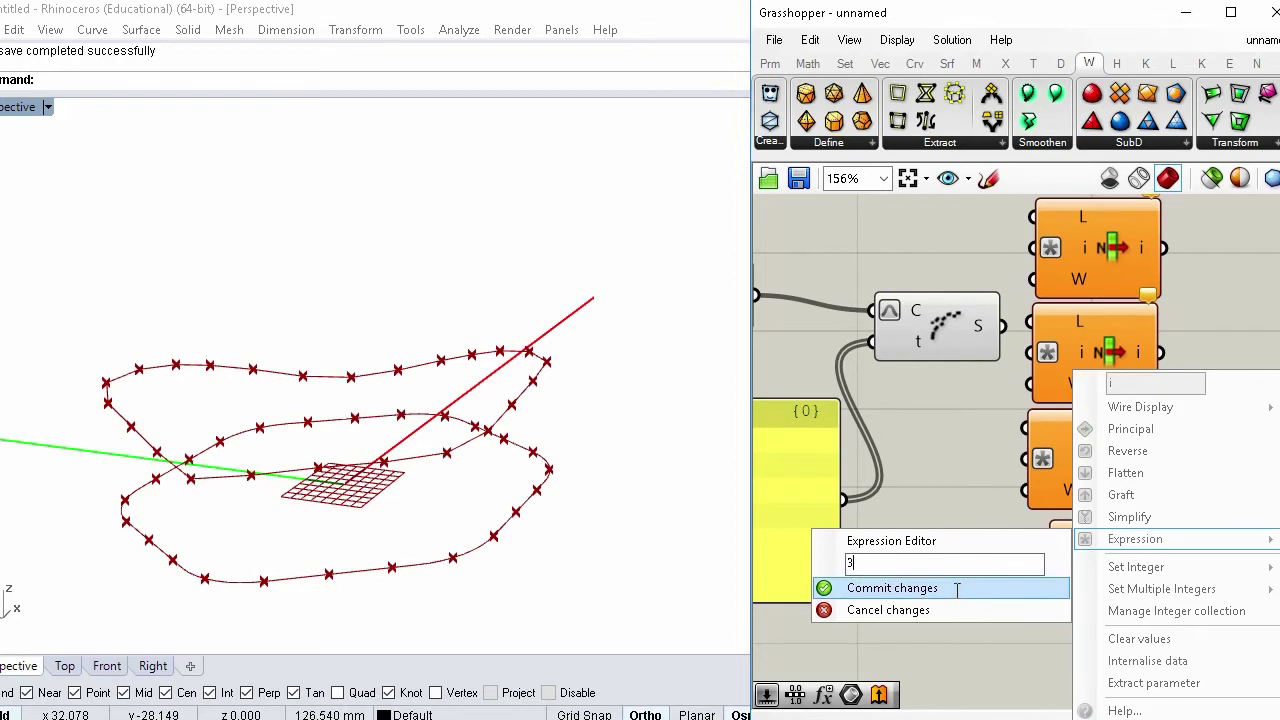
click(957, 589)
Move the four List Item components together slightly farther away from the Shatter component
scroll(1069, 563, down, 1)
drag(1203, 640, 1112, 333)
click(968, 290)
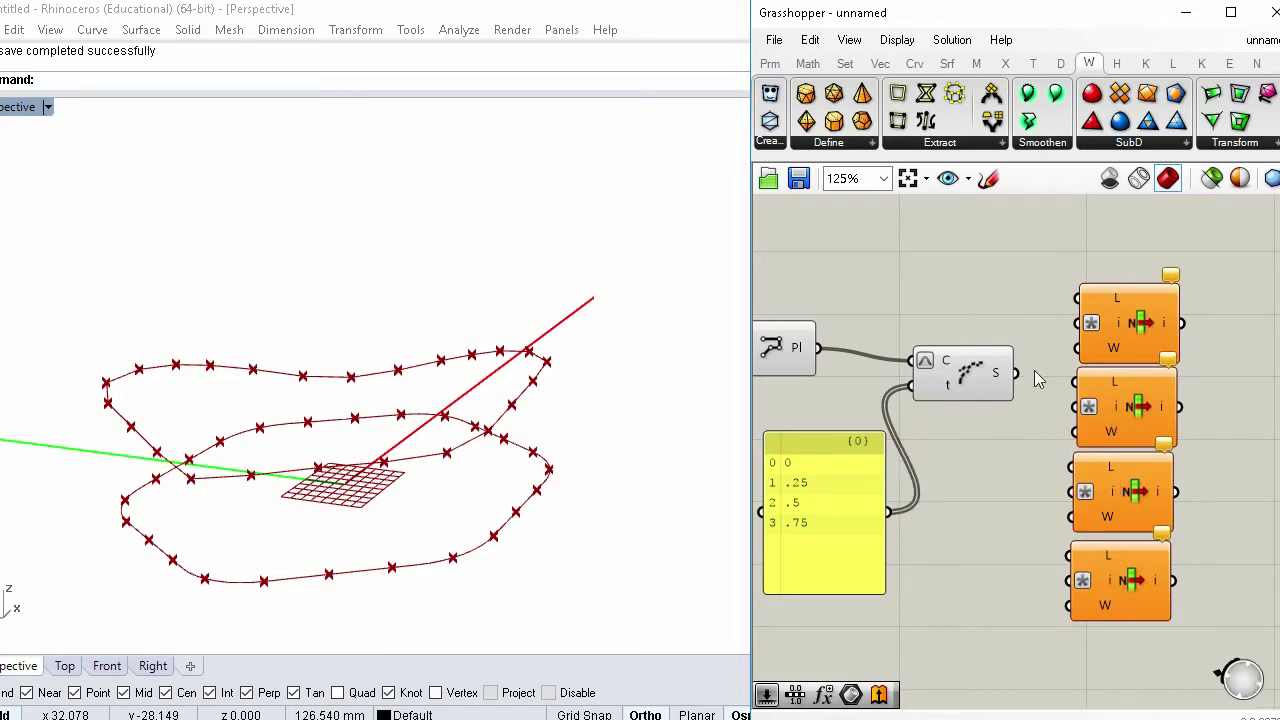
Connect the Shatter component's segments output to the list inputs of all four List Item components
drag(1016, 375, 1078, 340)
drag(1024, 391, 1074, 467)
drag(1072, 553, 1020, 390)
Add an Edge Surface component and wire the four List Item outputs in order to its A, B, C and D inputs
right_drag(1240, 500, 974, 474)
double_click(1006, 434)
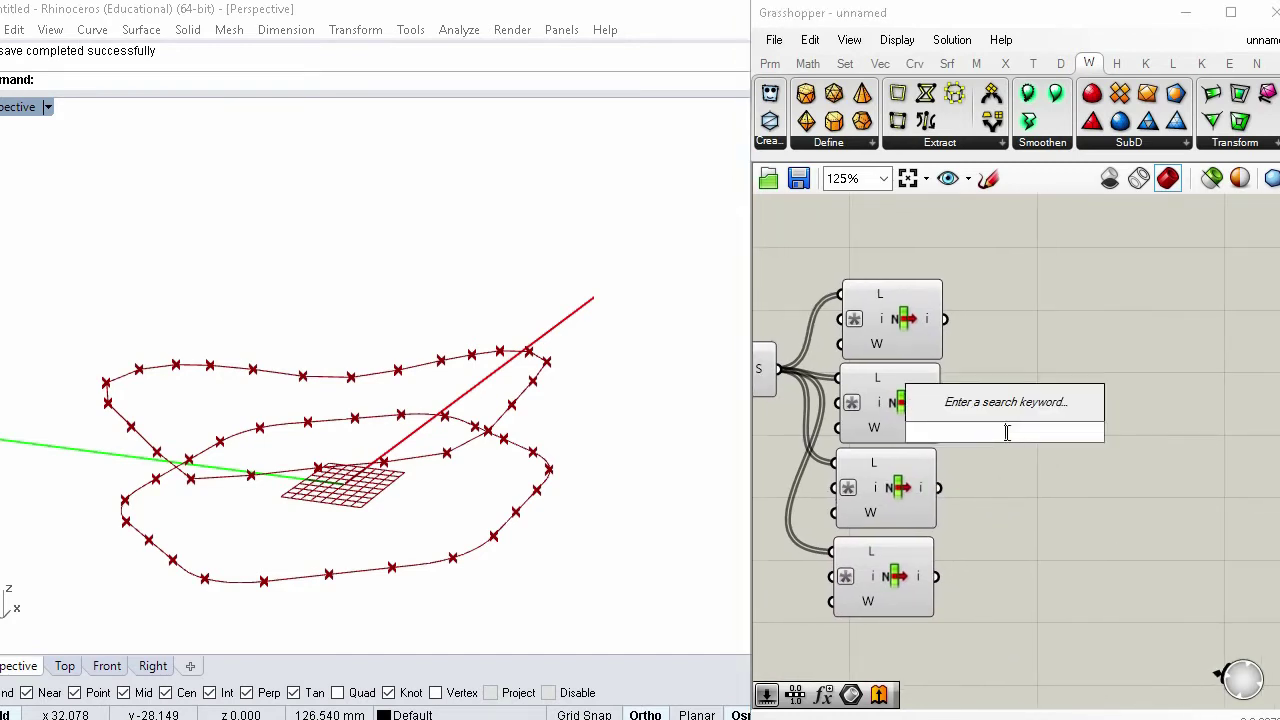
text(ed)
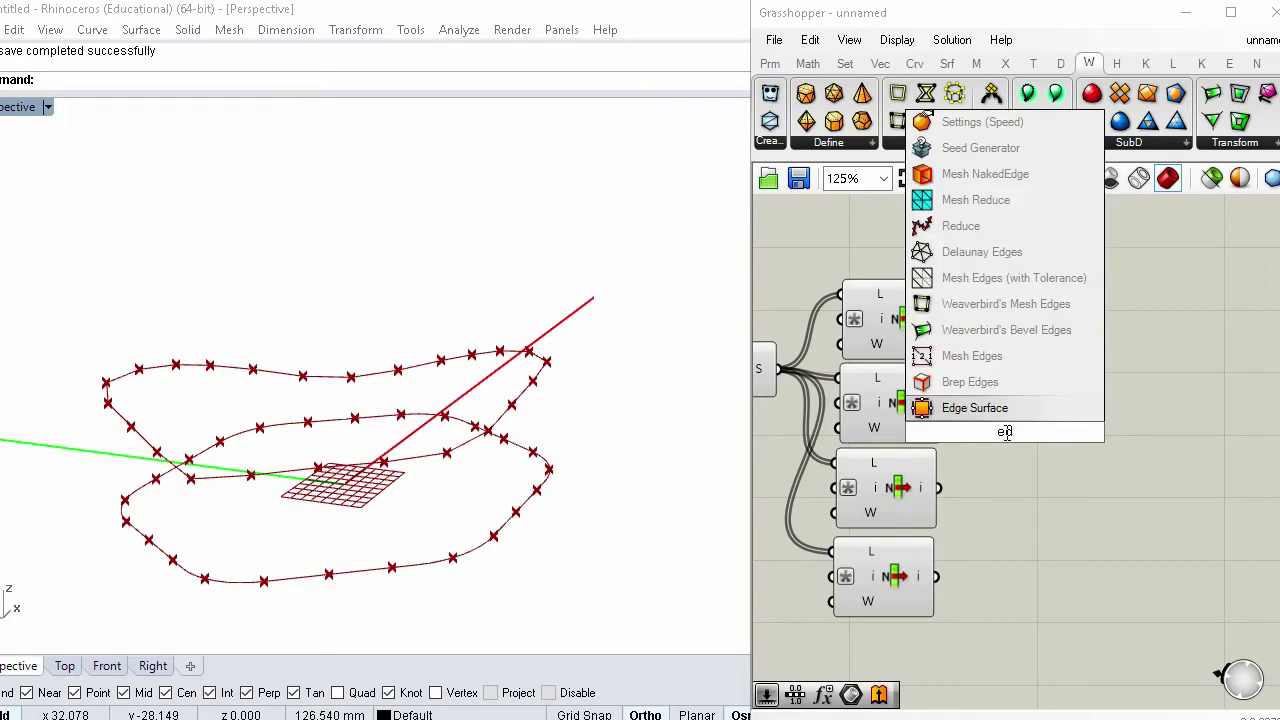
key(Return)
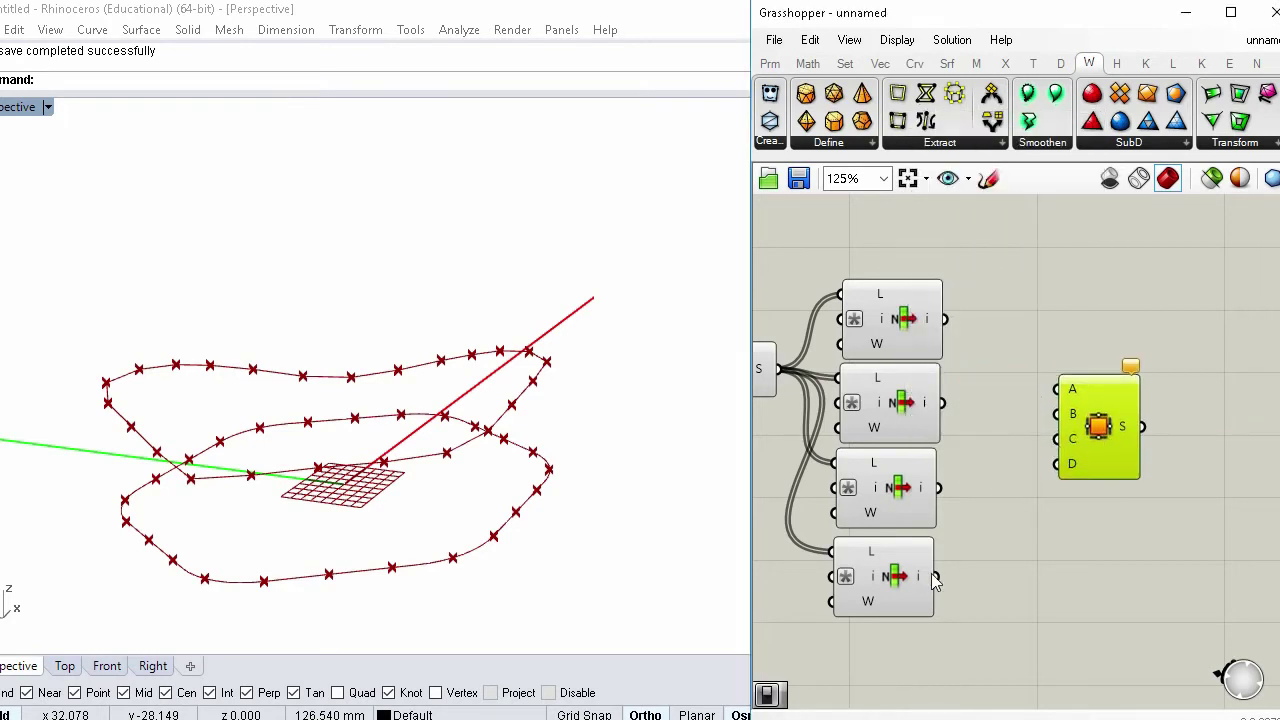
drag(936, 576, 948, 500)
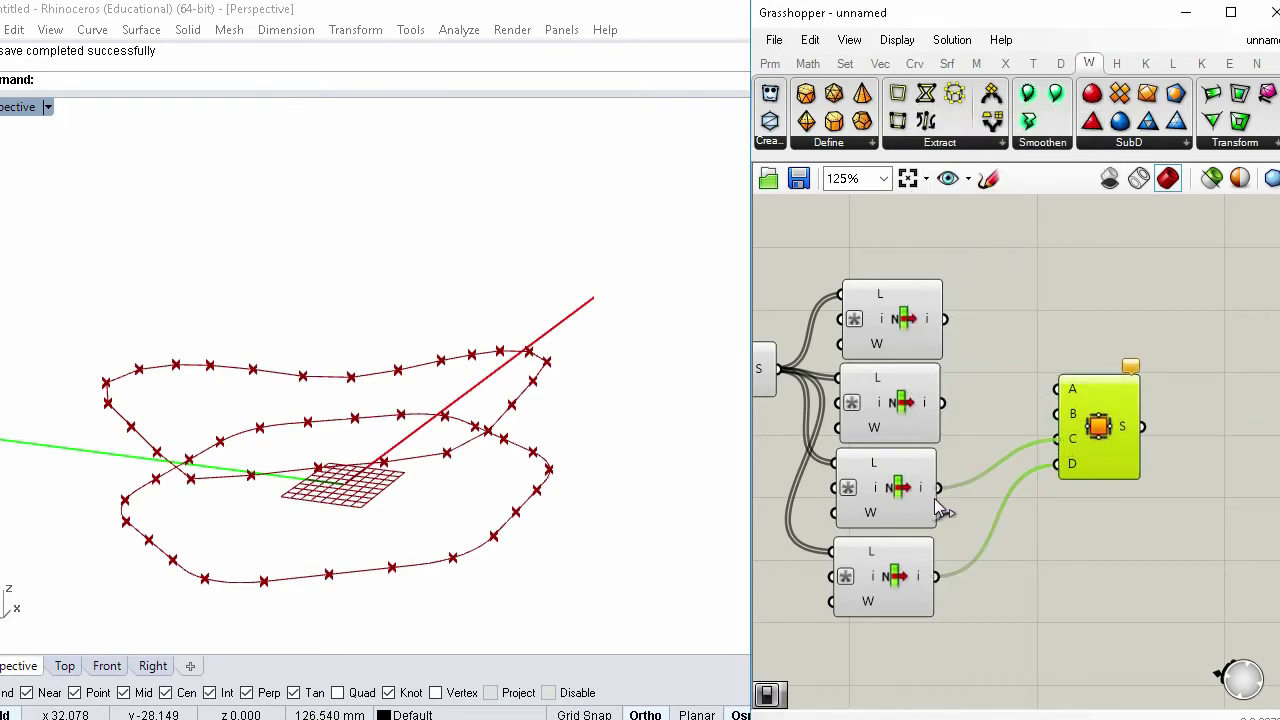
drag(941, 403, 1057, 414)
drag(944, 319, 1057, 389)
click(1078, 320)
drag(1104, 425, 1110, 427)
right_drag(507, 457, 537, 394)
click(1128, 300)
right_drag(1106, 469, 1064, 470)
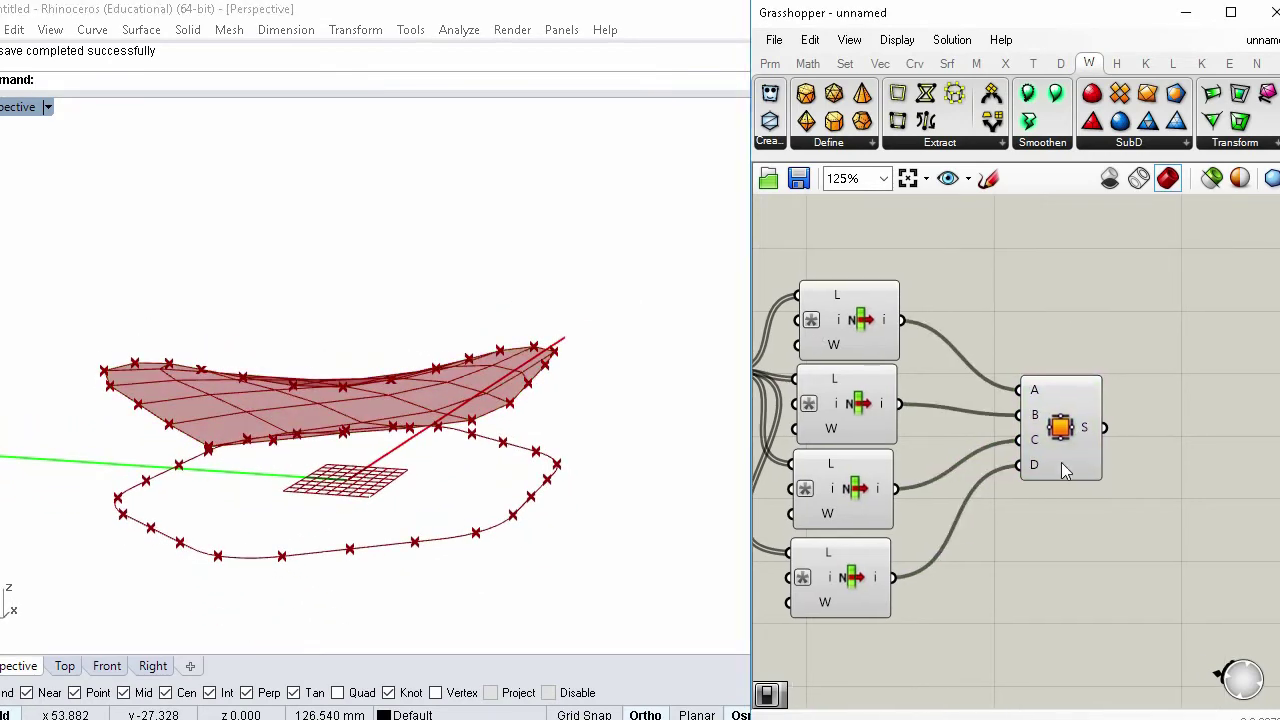
Add a Mesh Brep component and feed the Edge Surface output into its Brep input
drag(1066, 438, 1076, 433)
right_drag(1178, 456, 1081, 433)
click(1081, 433)
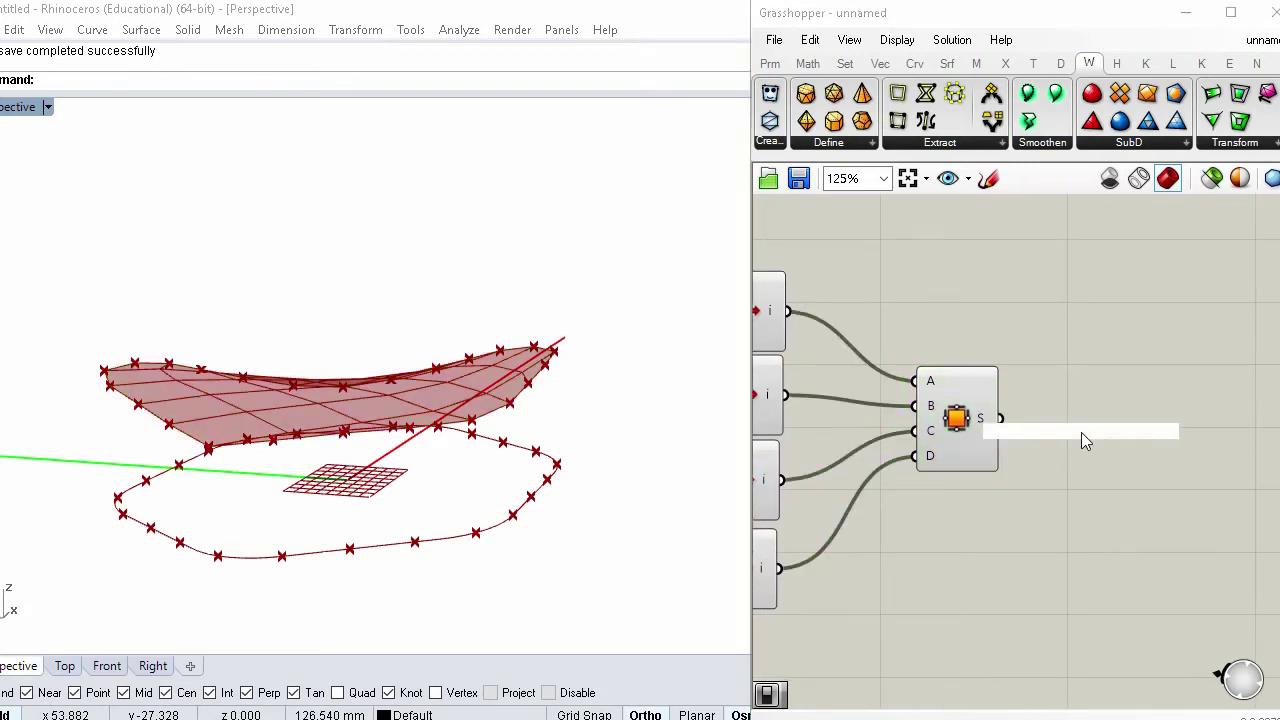
text(bre)
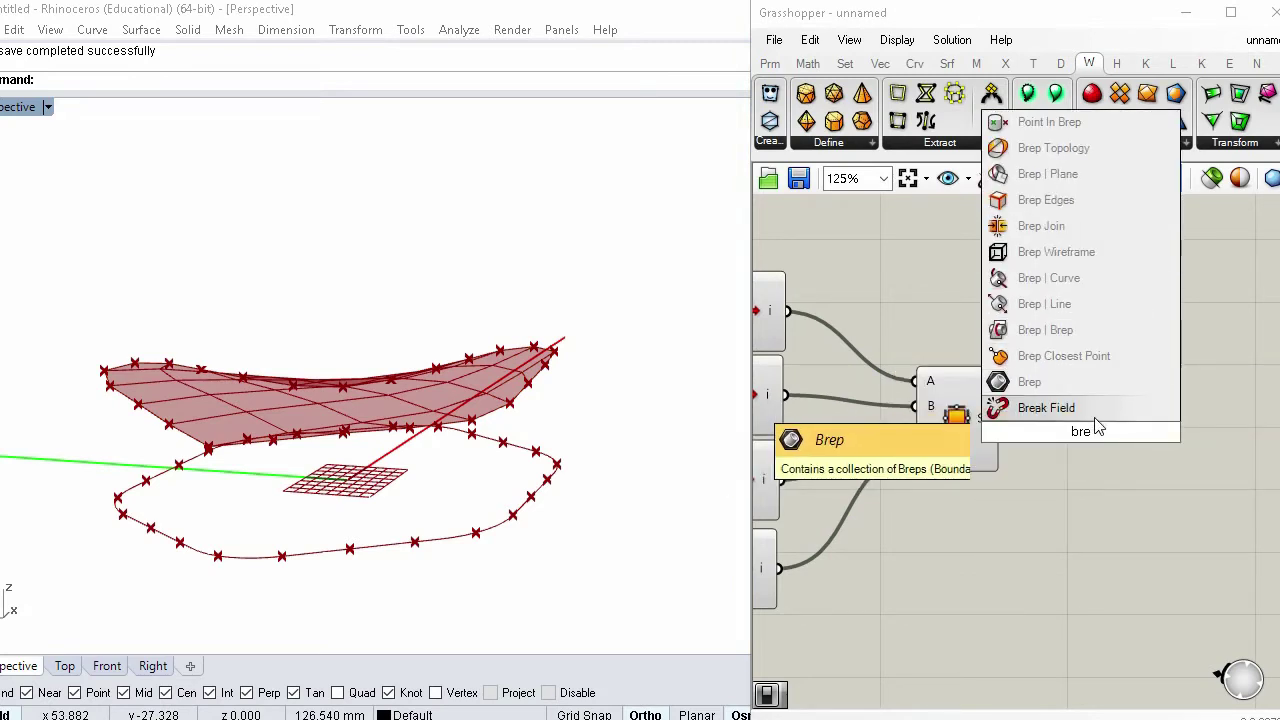
key(BackSpace)
key(BackSpace)
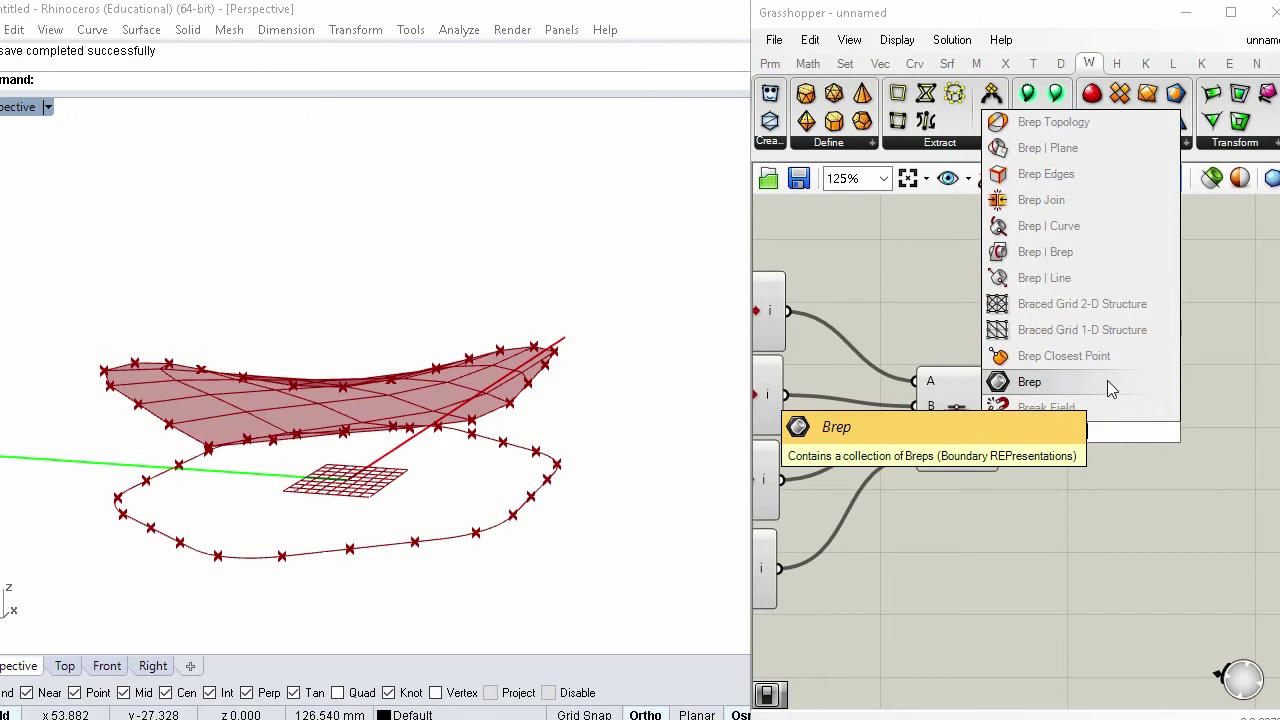
text(me)
key(BackSpace)
key(BackSpace)
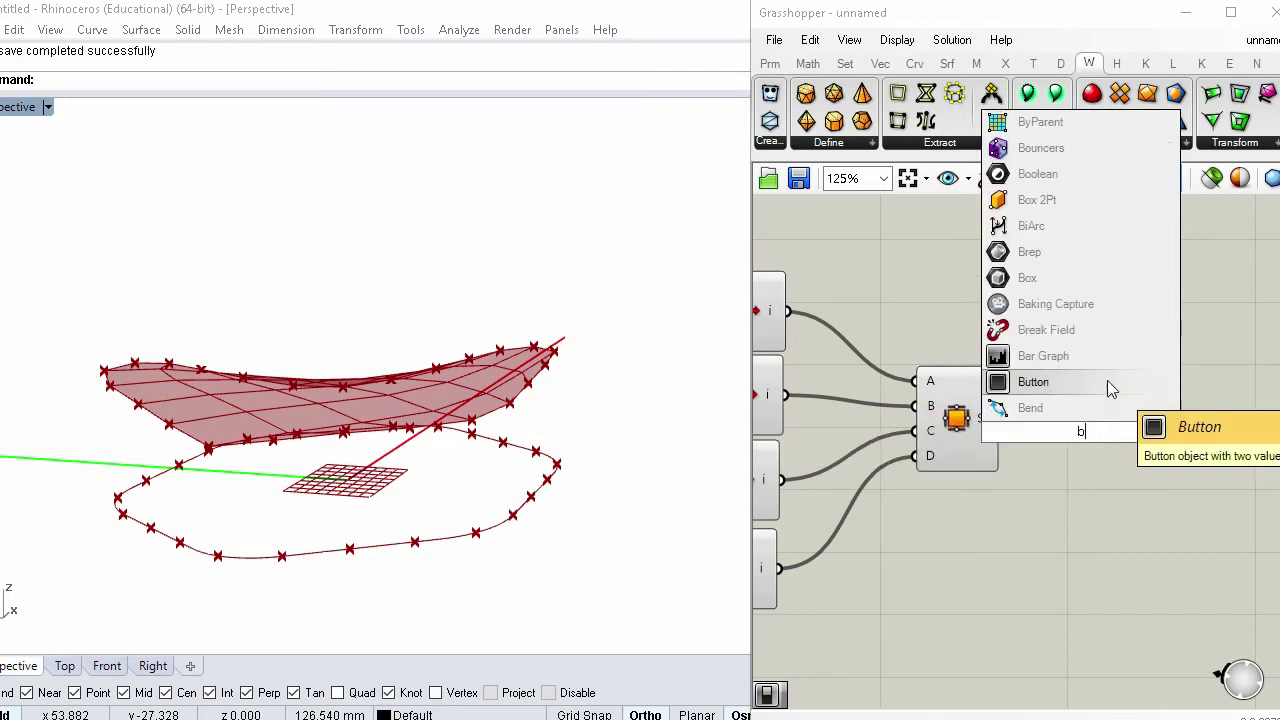
text(mes)
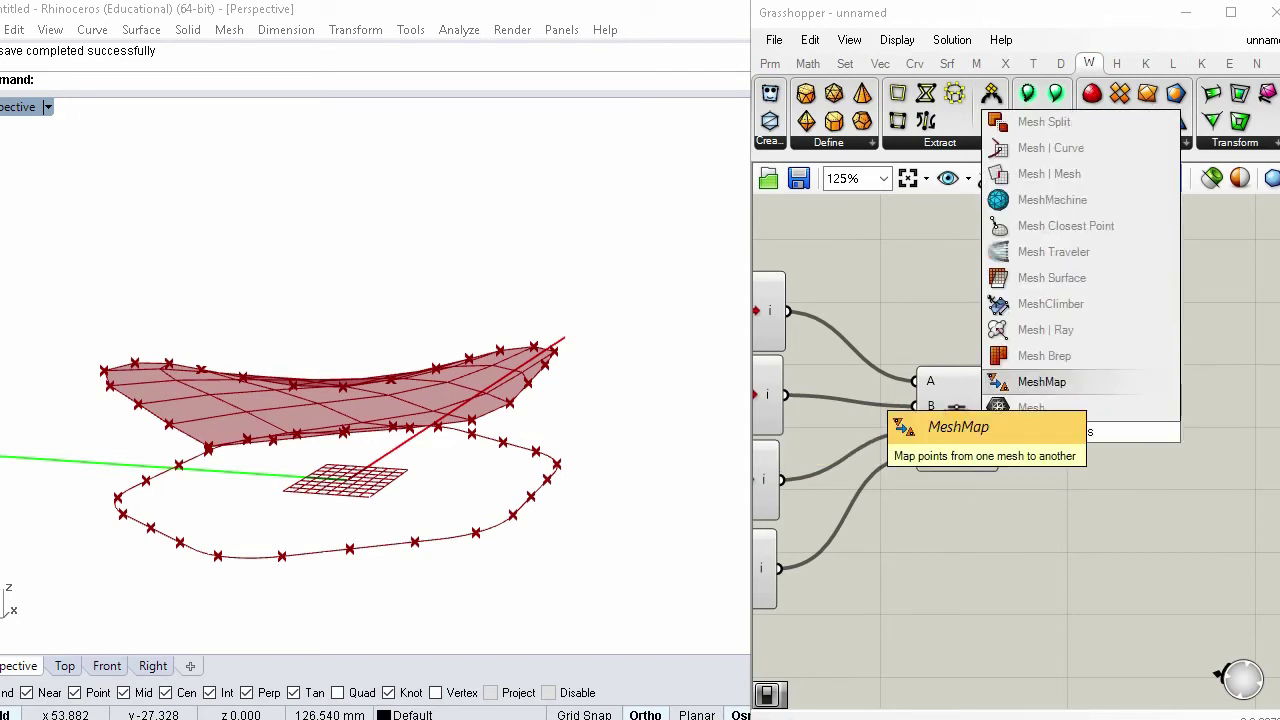
click(1102, 364)
drag(1087, 425, 1088, 330)
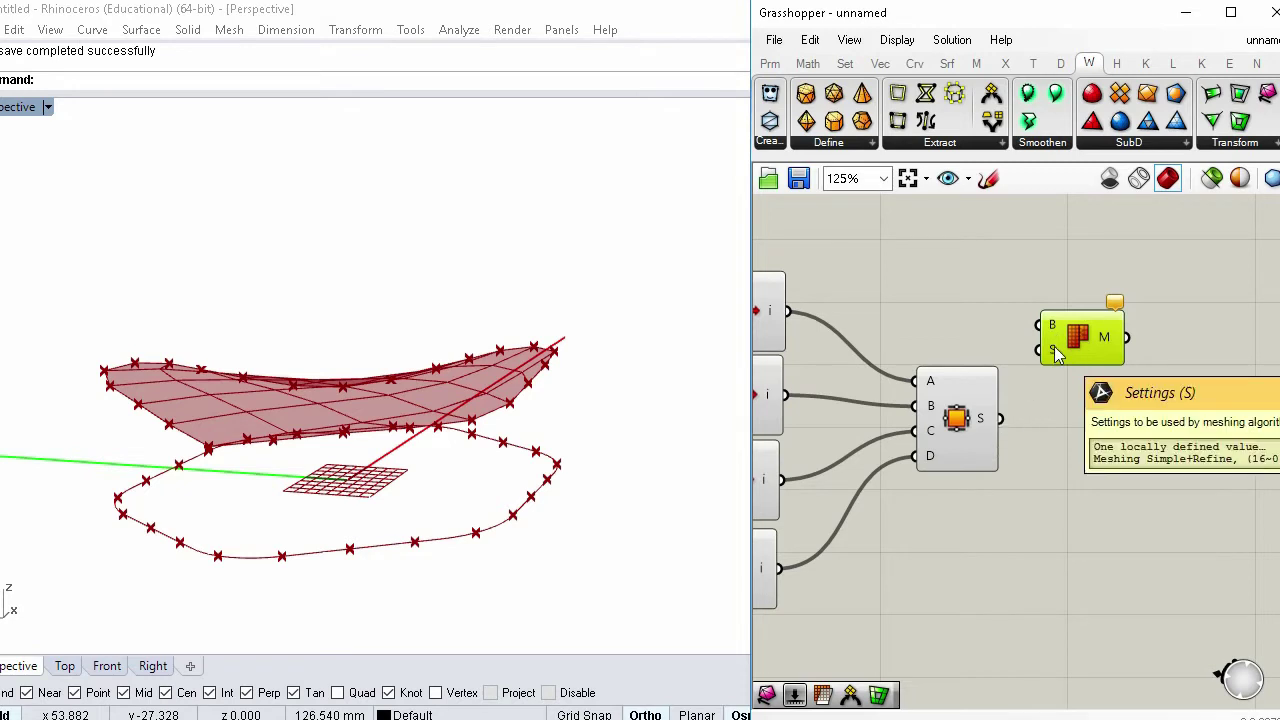
drag(1052, 349, 1000, 418)
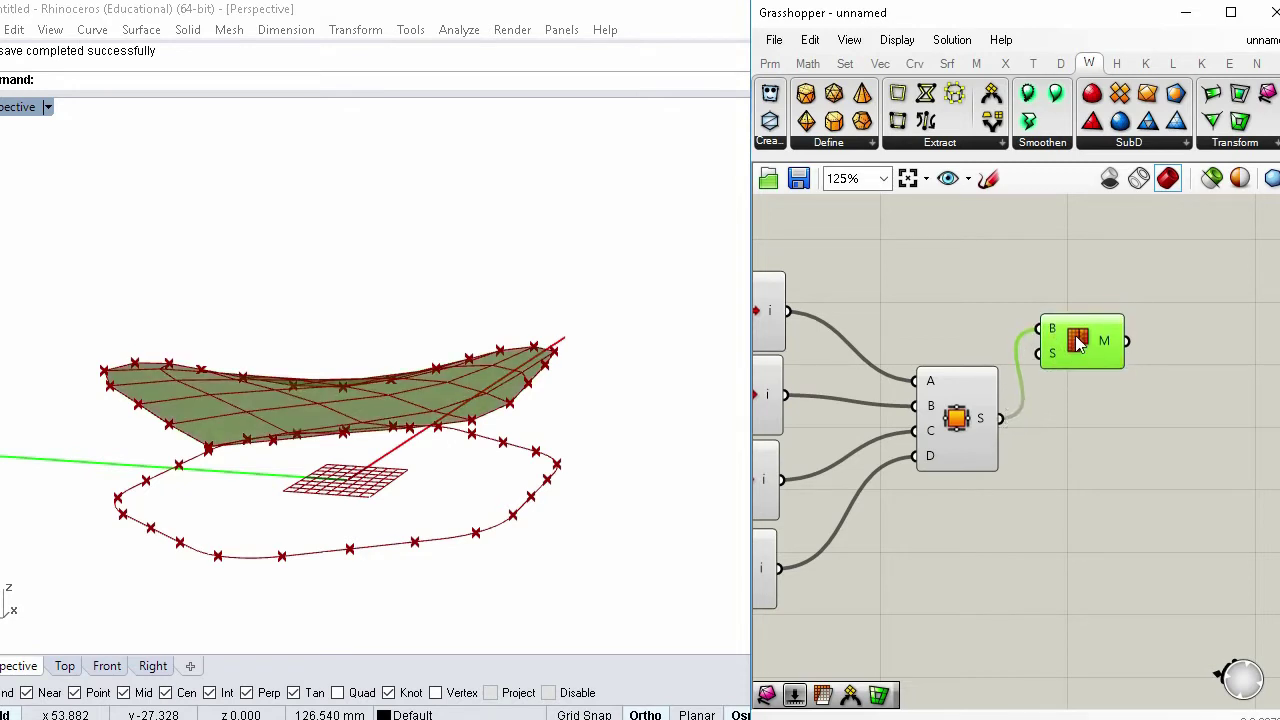
click(1099, 227)
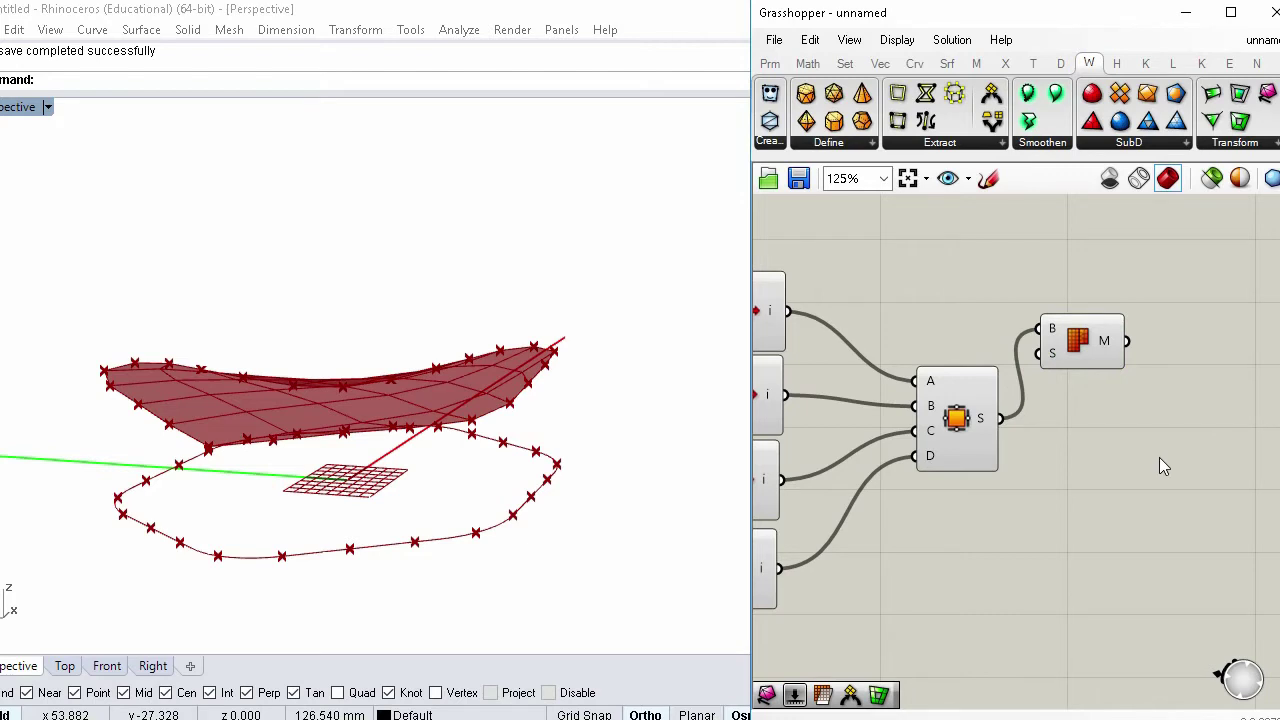
Add a Mesh WeldVertices component and a Weaverbird's Join Meshes and Weld component beside Mesh Brep
right_drag(1159, 457, 1112, 466)
double_click(1096, 314)
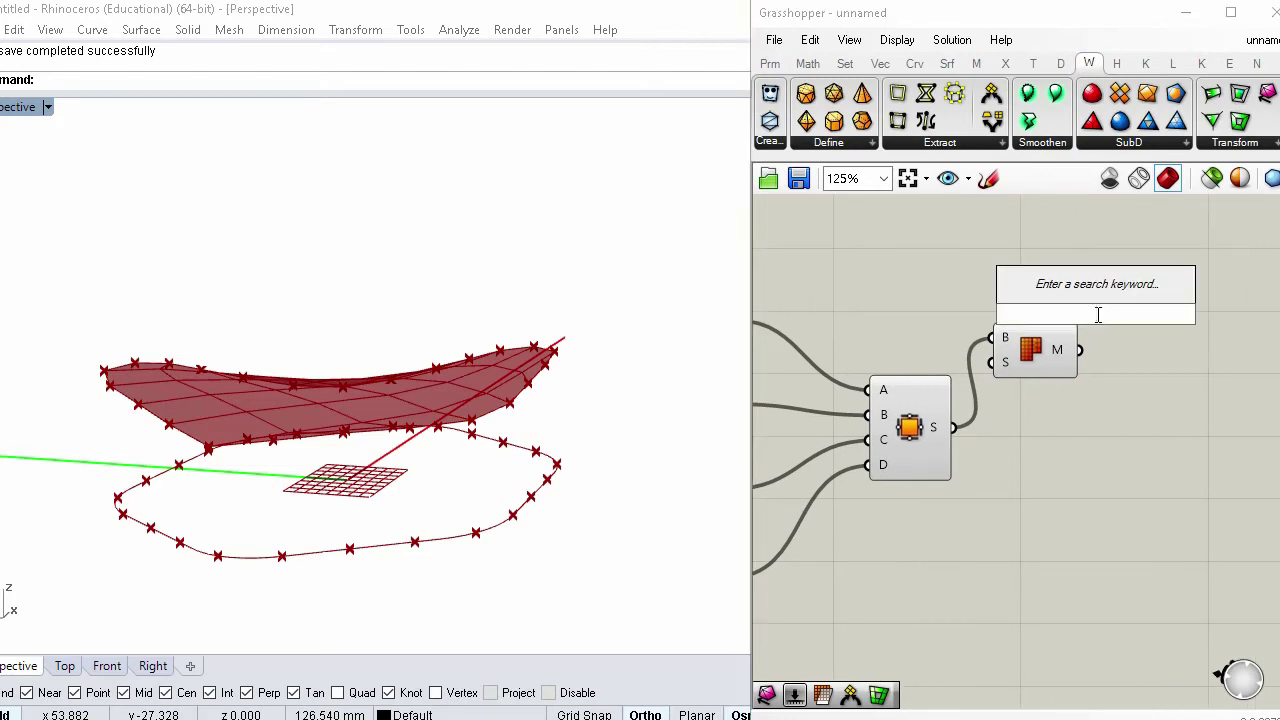
text(we)
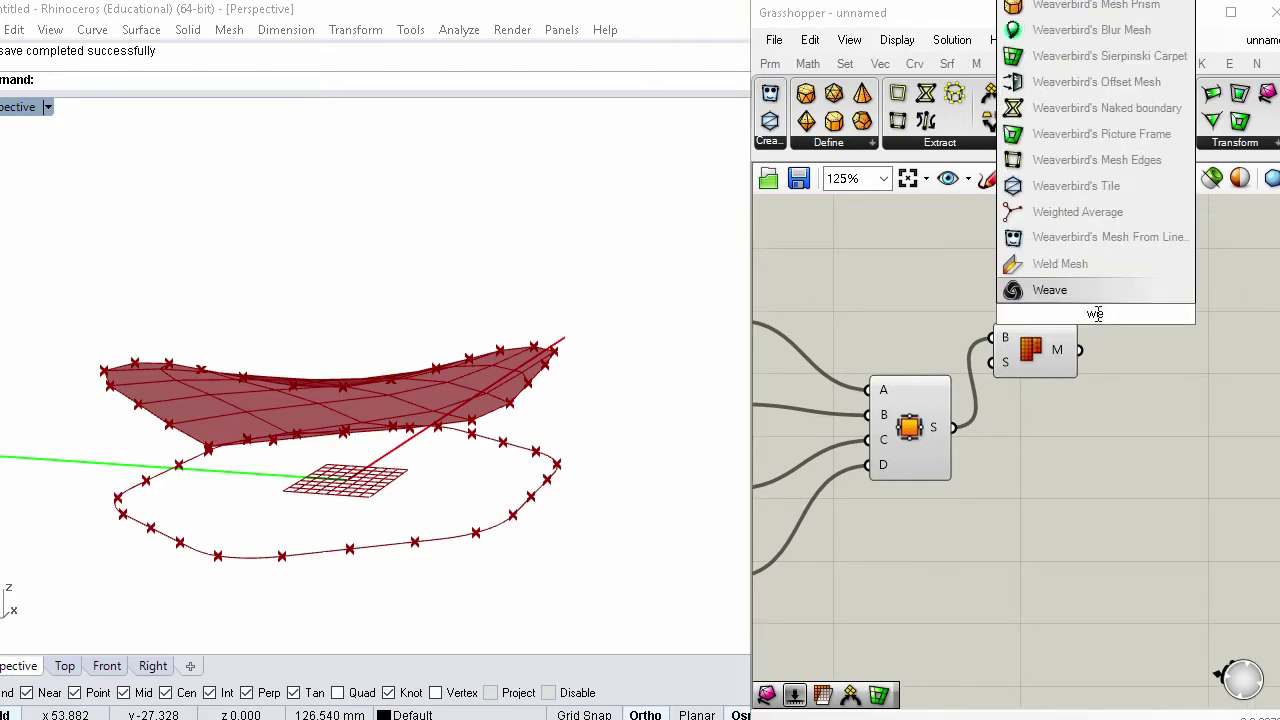
text(ld)
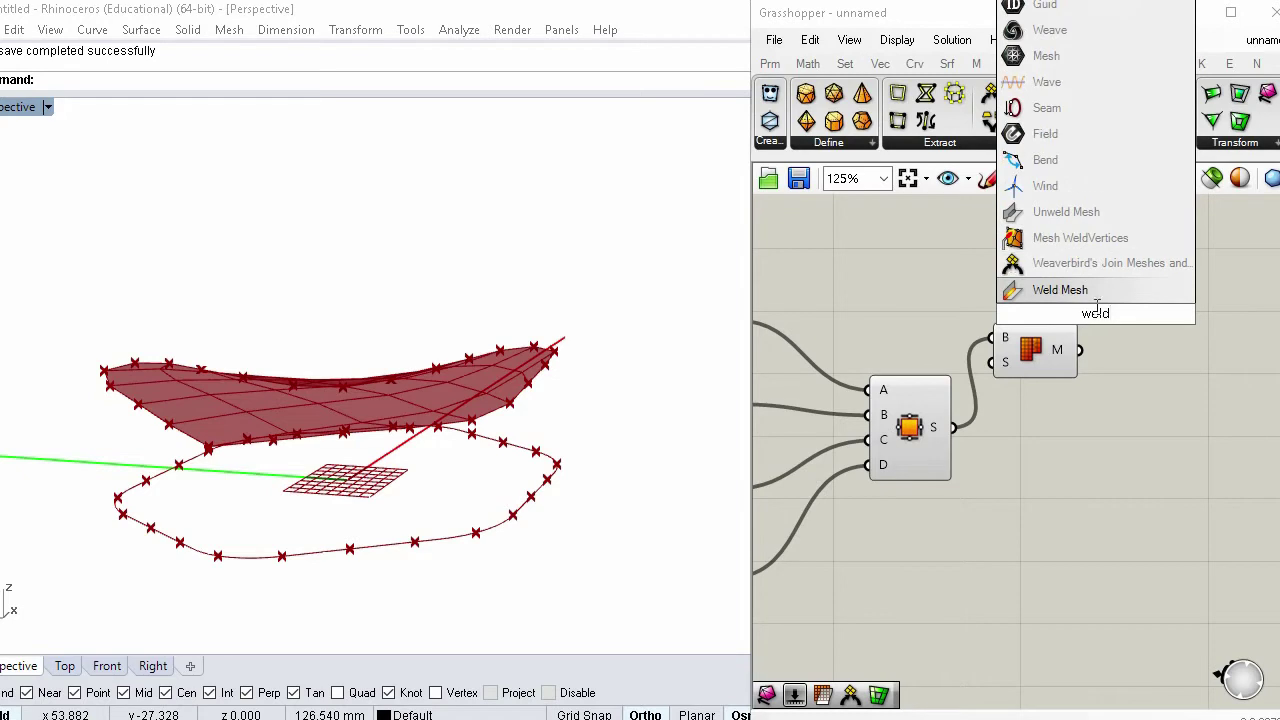
click(1075, 238)
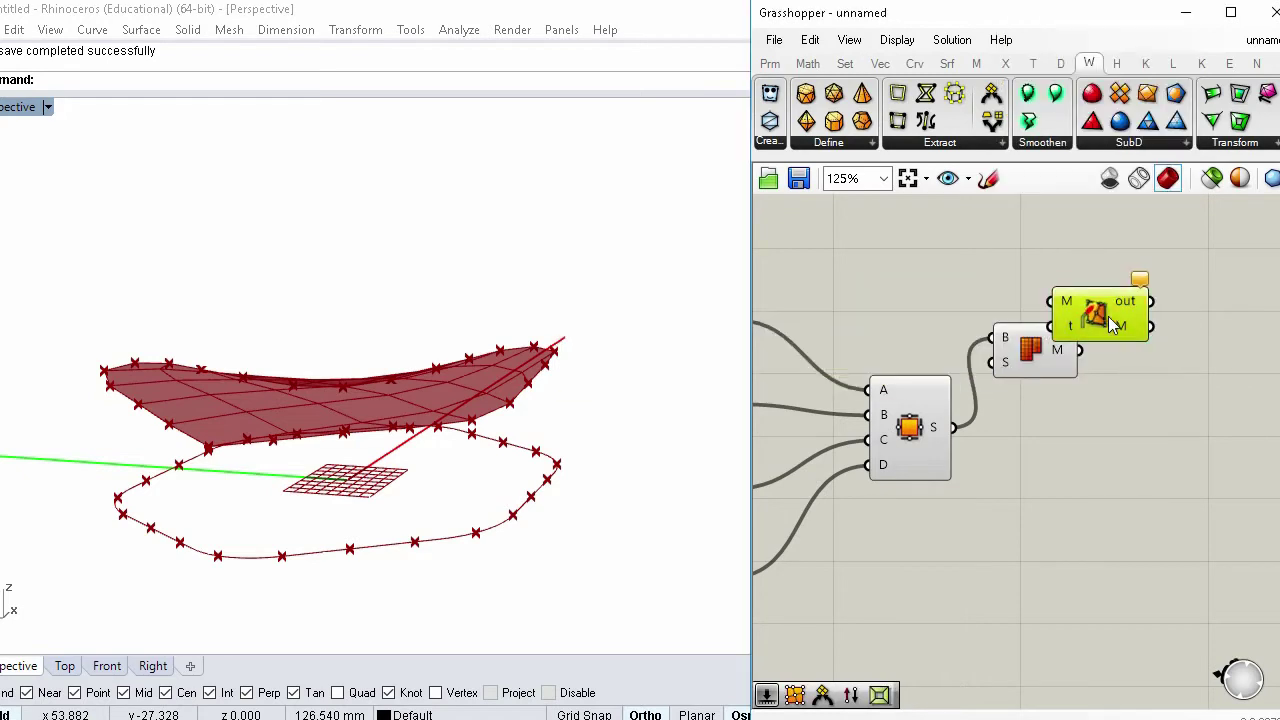
double_click(1085, 268)
text(weld)
click(1060, 209)
drag(1114, 262, 1230, 385)
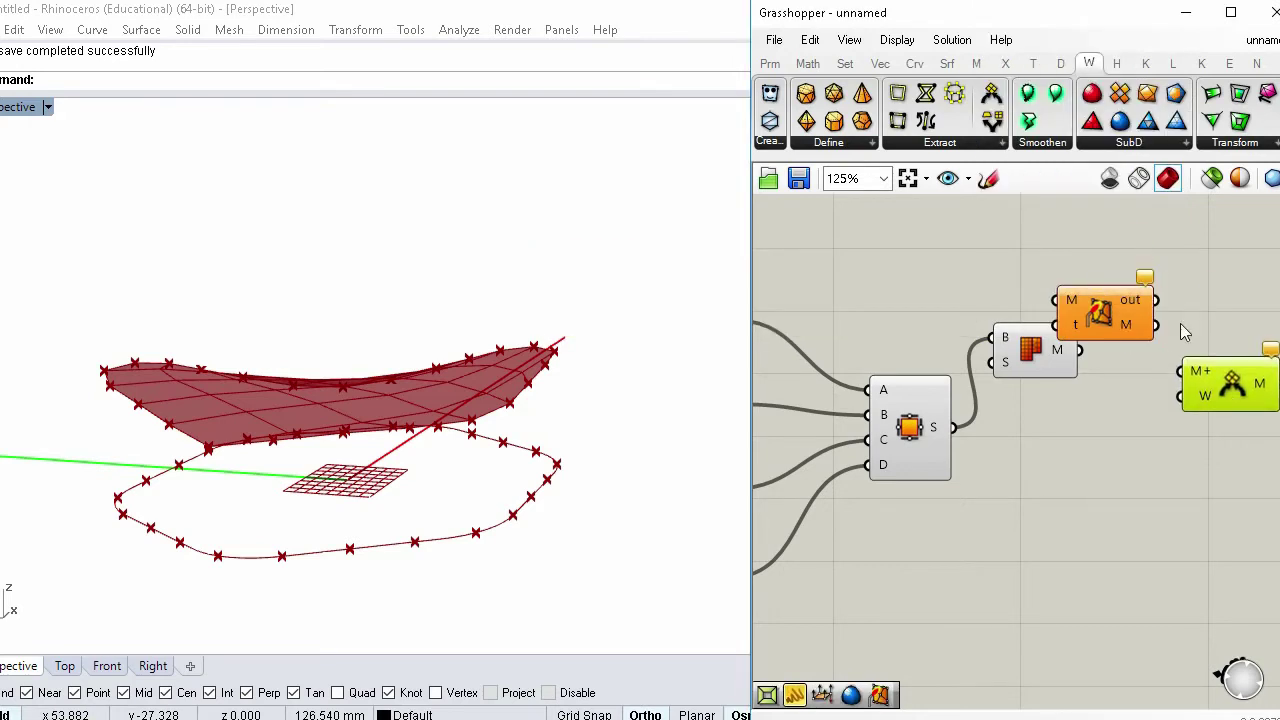
Chain the Mesh Brep output through Mesh WeldVertices into the mesh input of Weaverbird's Join Meshes and Weld
click(1100, 313)
drag(1100, 313, 1148, 308)
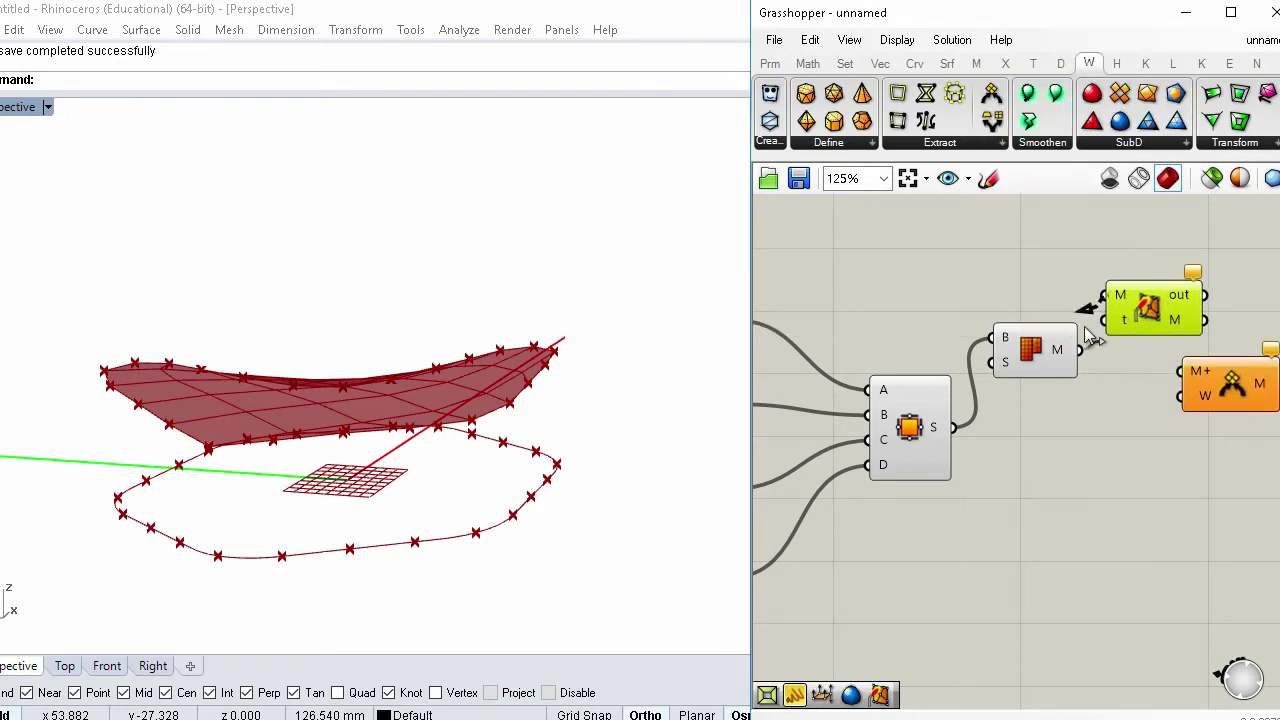
drag(1090, 337, 1103, 296)
drag(1163, 370, 1248, 372)
click(1185, 317)
right_drag(1248, 366, 1086, 376)
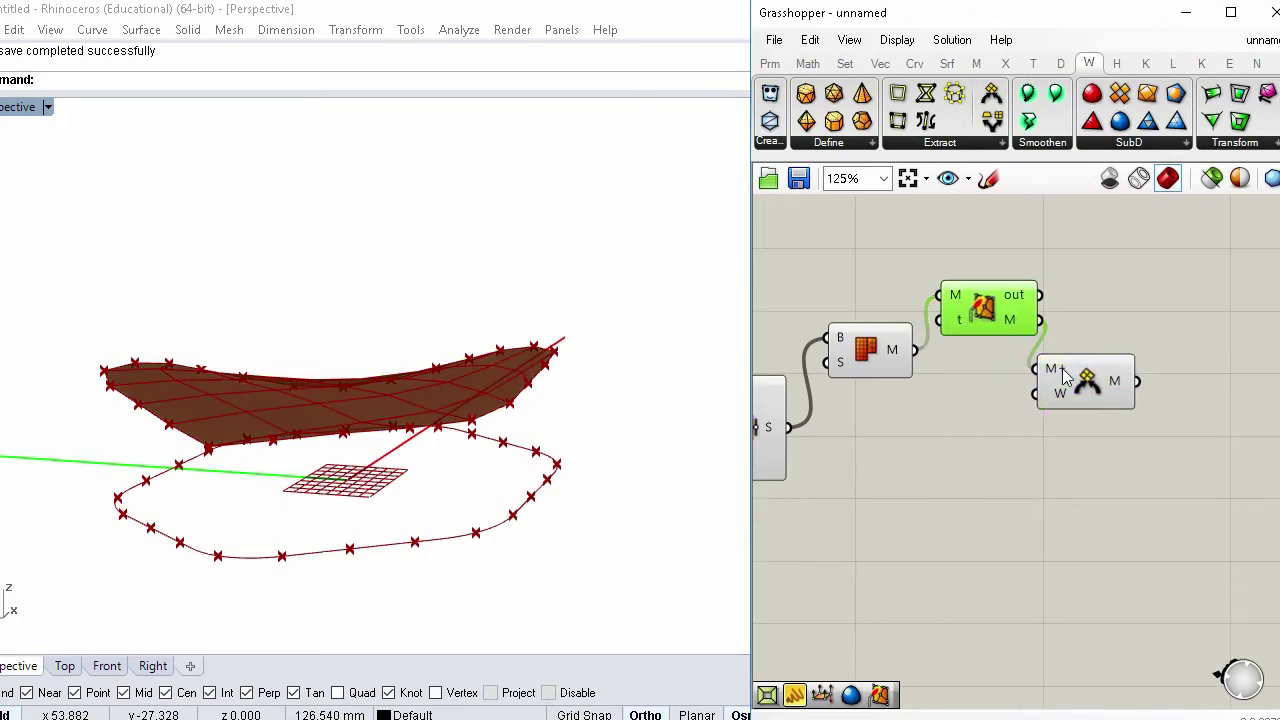
drag(1062, 375, 1093, 351)
click(1110, 300)
drag(989, 308, 989, 296)
click(1123, 300)
Turn off the preview of the Edge Surface and Mesh Brep components
right_drag(1123, 300, 947, 308)
right_drag(856, 381, 1145, 372)
drag(979, 489, 838, 288)
middle_click(858, 299)
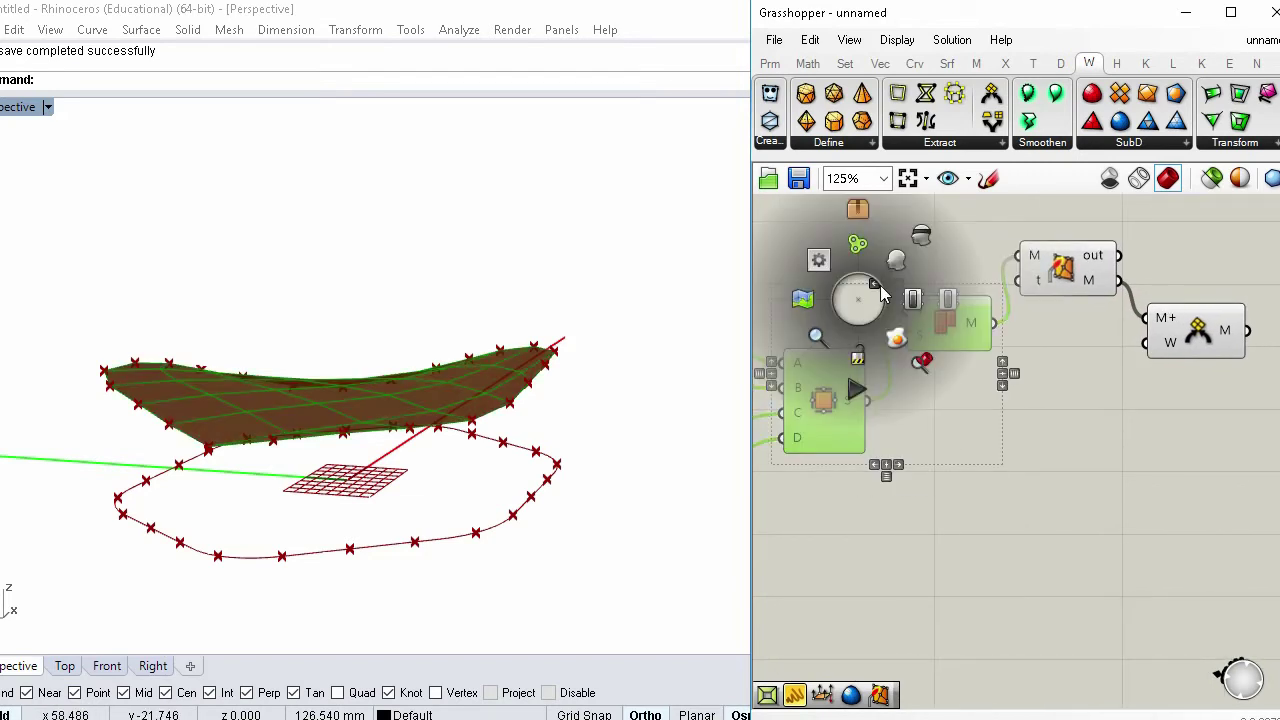
click(921, 238)
right_drag(1131, 378, 1044, 385)
click(1108, 340)
click(1166, 438)
Add a Weaverbird's Mesh Thicken component after the joined and welded mesh
right_drag(1166, 438, 970, 449)
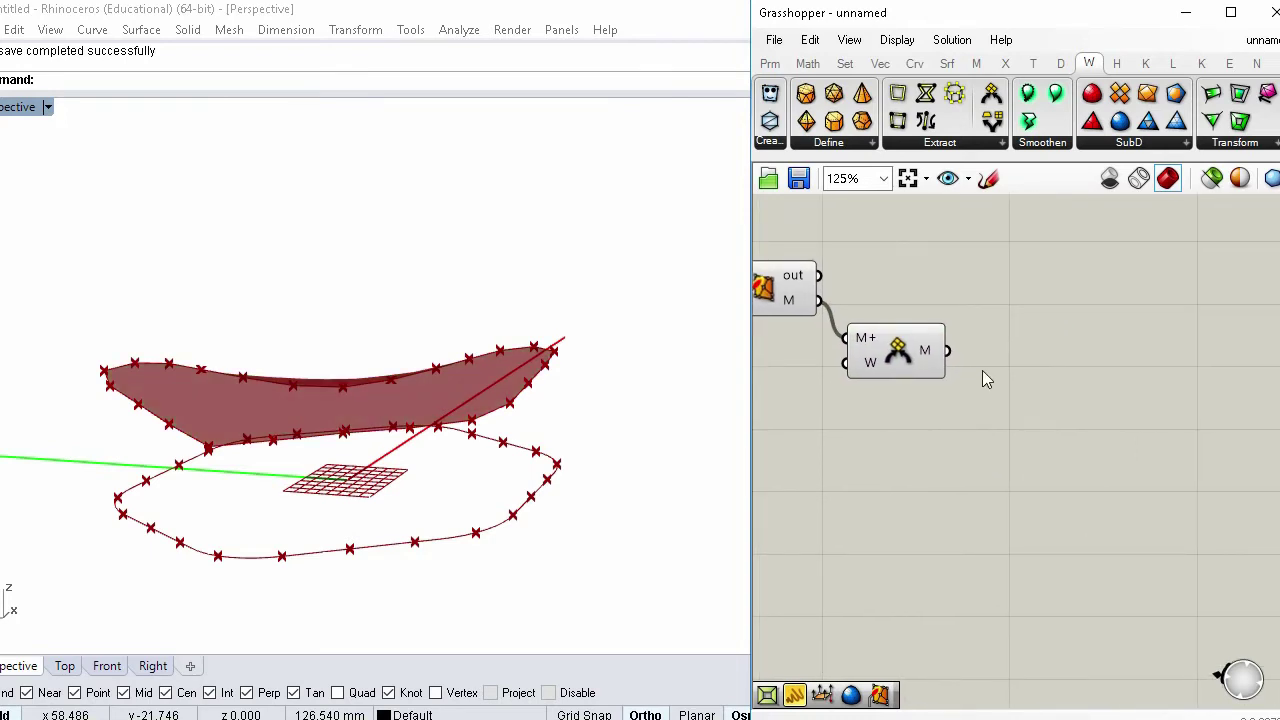
double_click(982, 370)
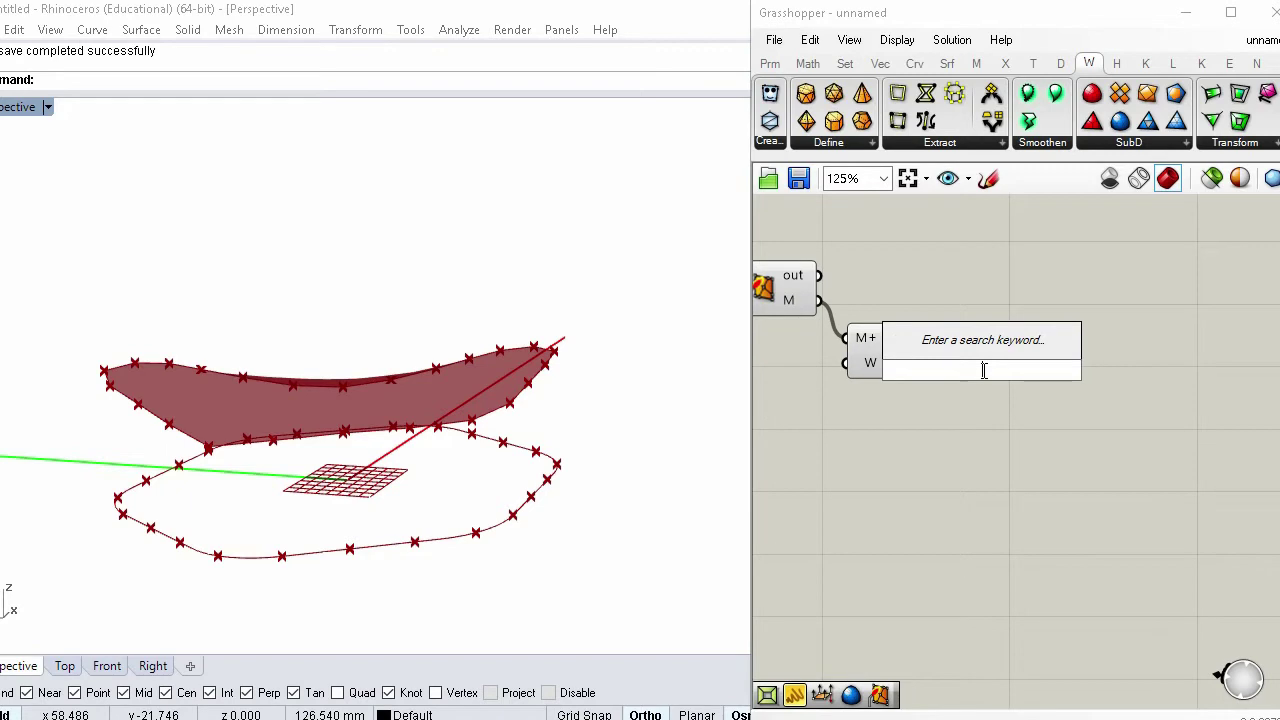
text(th)
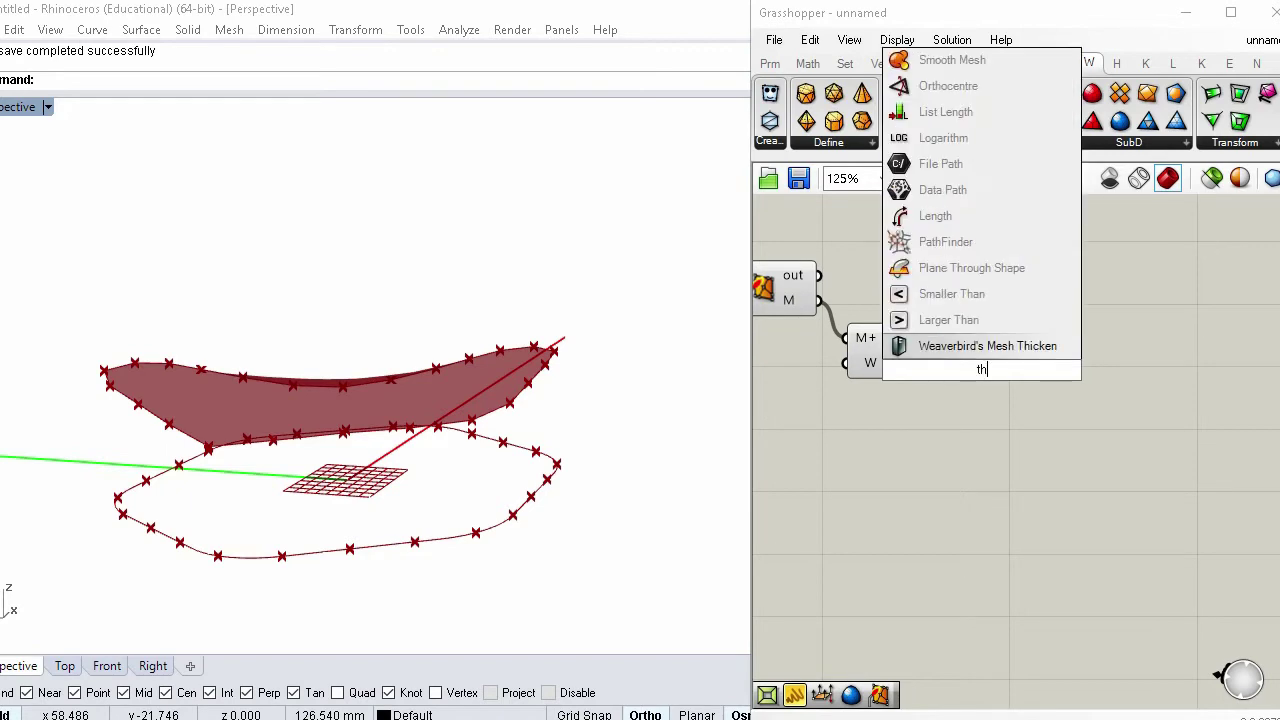
click(960, 346)
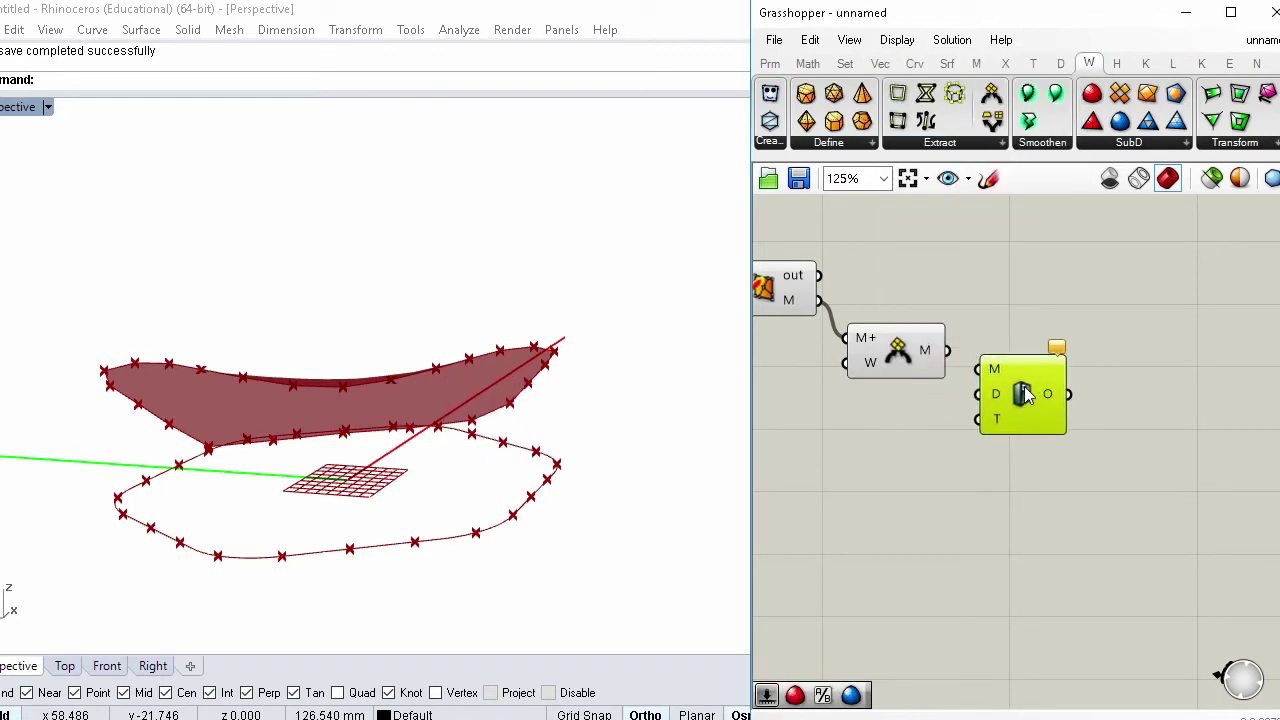
Connect the welded mesh and a new number slider set to 1 to Mesh Thicken's mesh and distance inputs
mouse_move(1002, 400)
double_click(866, 411)
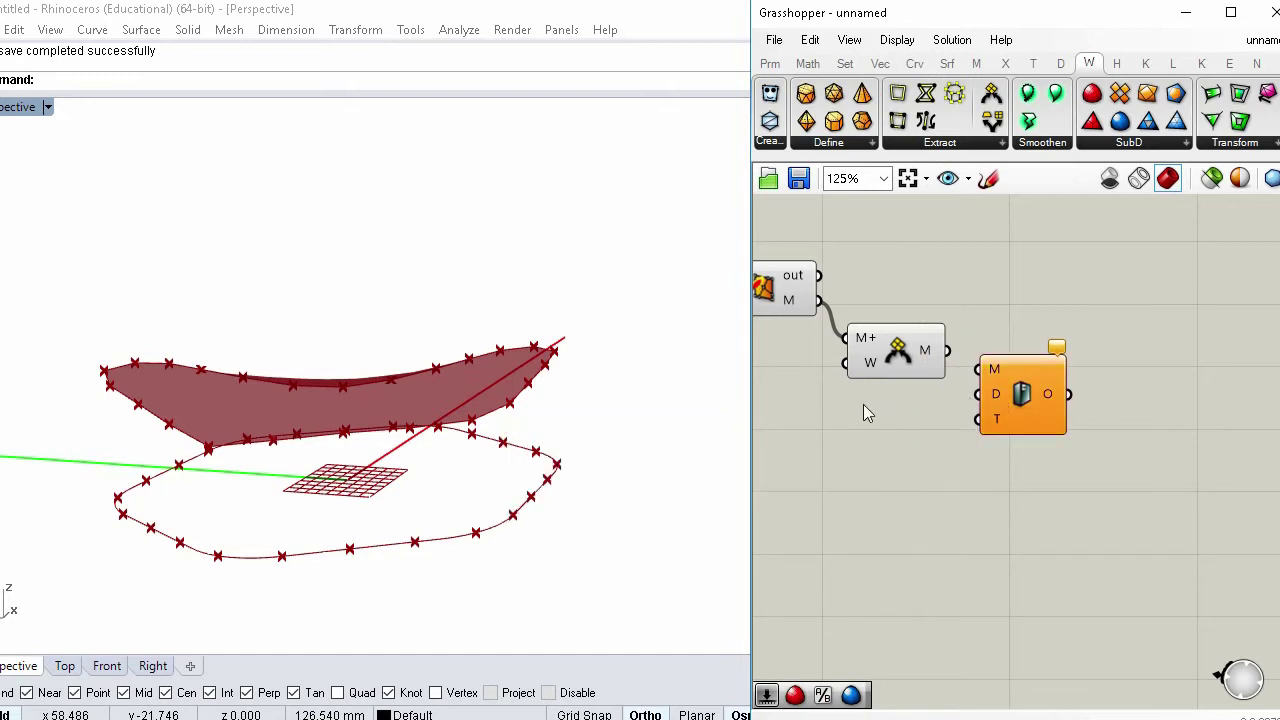
text(1)
key(Return)
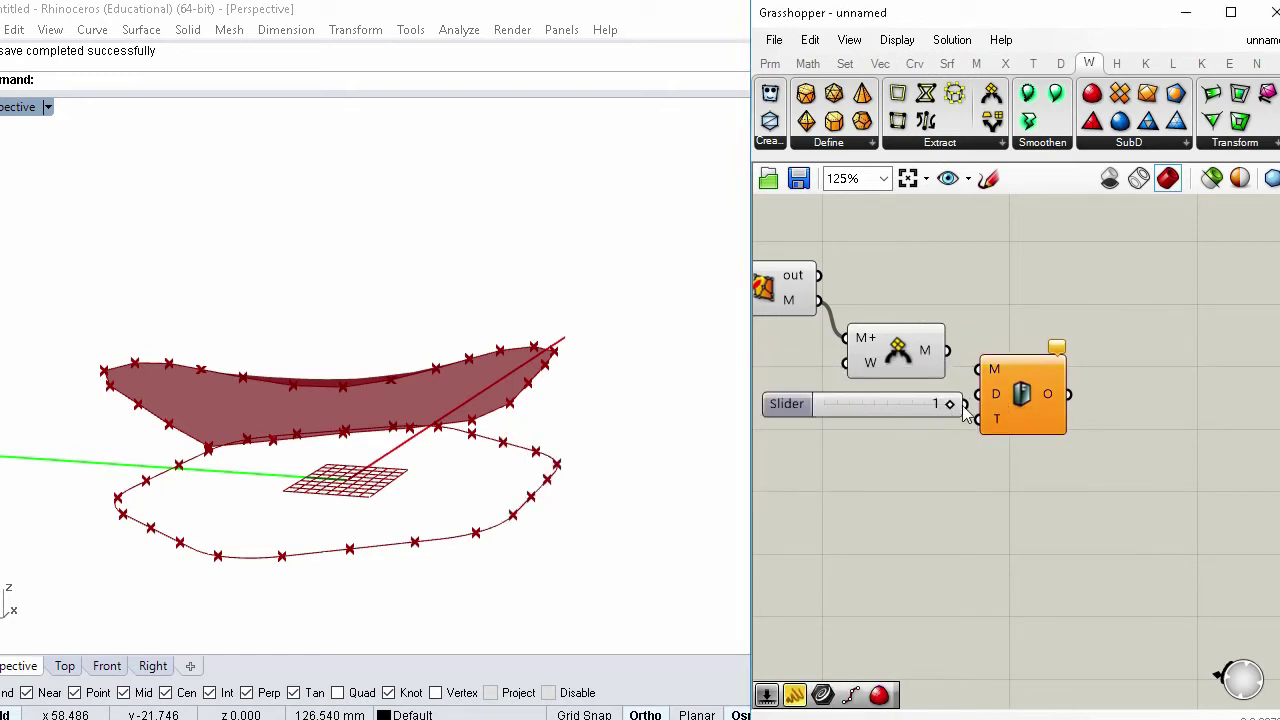
drag(952, 358, 947, 351)
drag(1007, 393, 1026, 393)
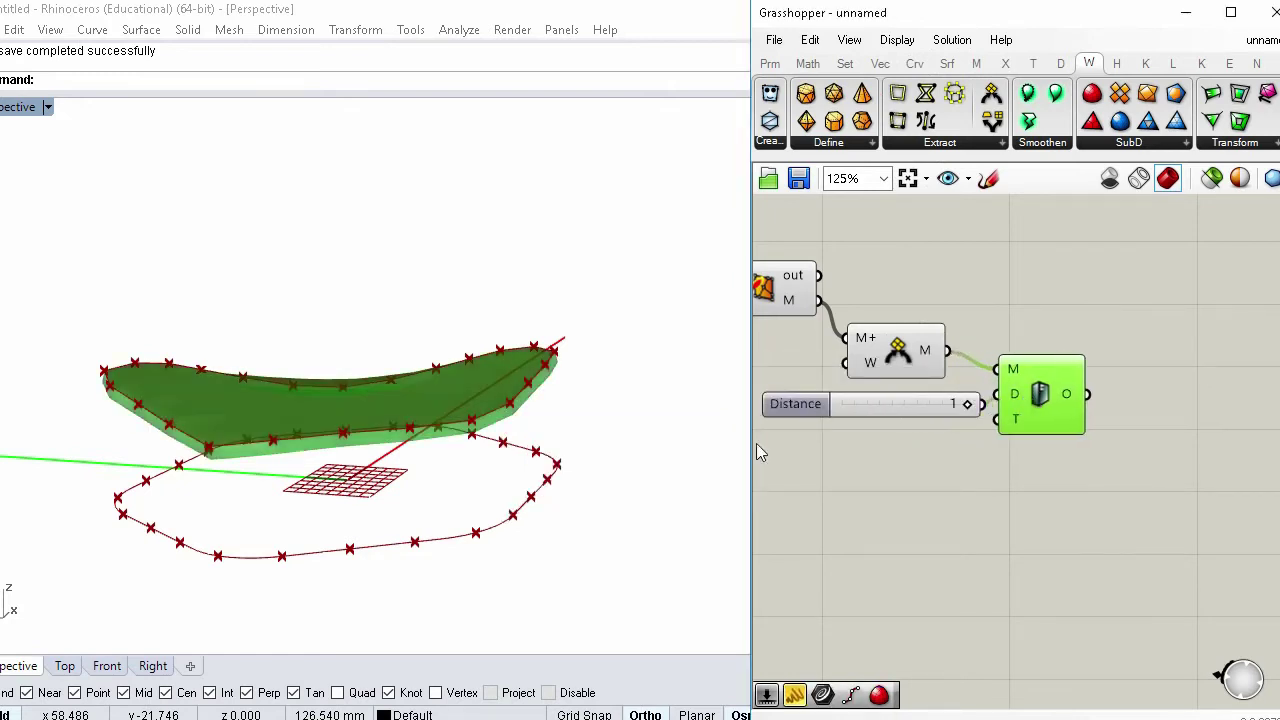
right_drag(463, 487, 450, 462)
right_drag(361, 375, 533, 423)
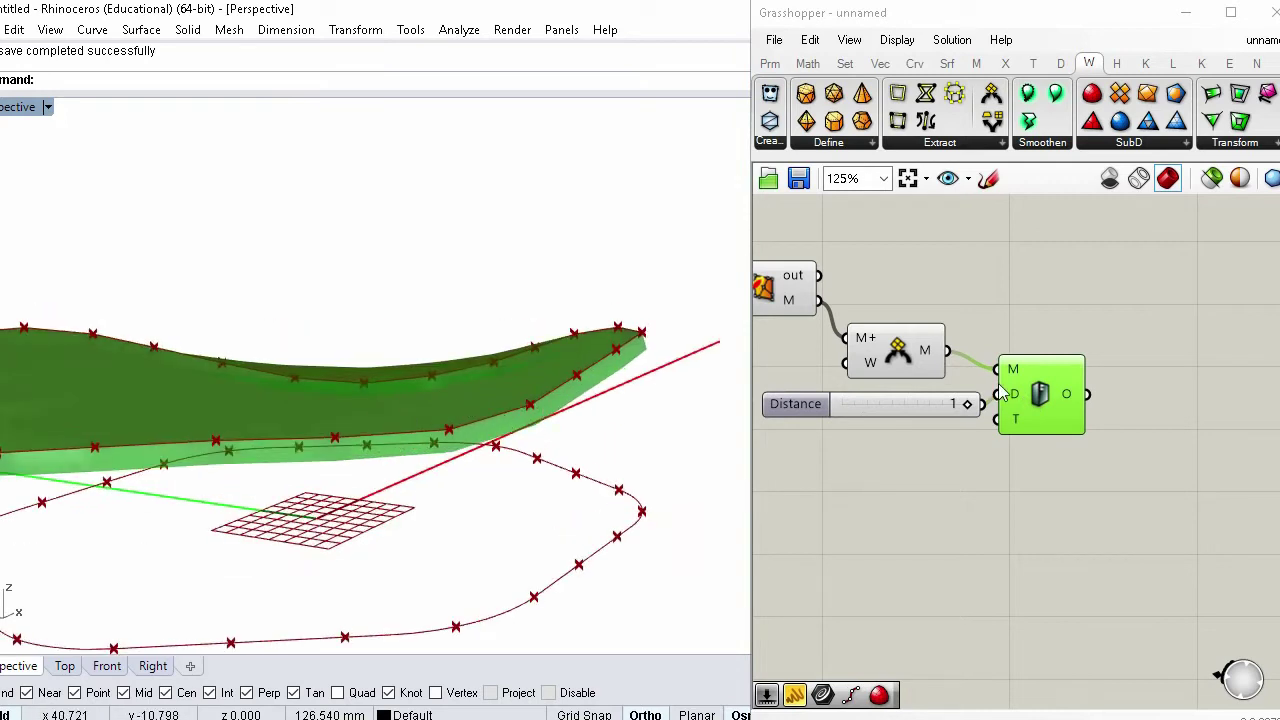
Lower the slider that multiplies the graph-driven Z heights to 4.583
drag(1046, 402, 1061, 402)
scroll(1046, 427, down, 2)
right_drag(1046, 429, 1230, 405)
right_drag(836, 433, 1170, 375)
right_drag(901, 418, 1230, 418)
right_drag(893, 412, 934, 418)
scroll(938, 427, up, 2)
drag(958, 396, 955, 395)
scroll(868, 417, down, 1)
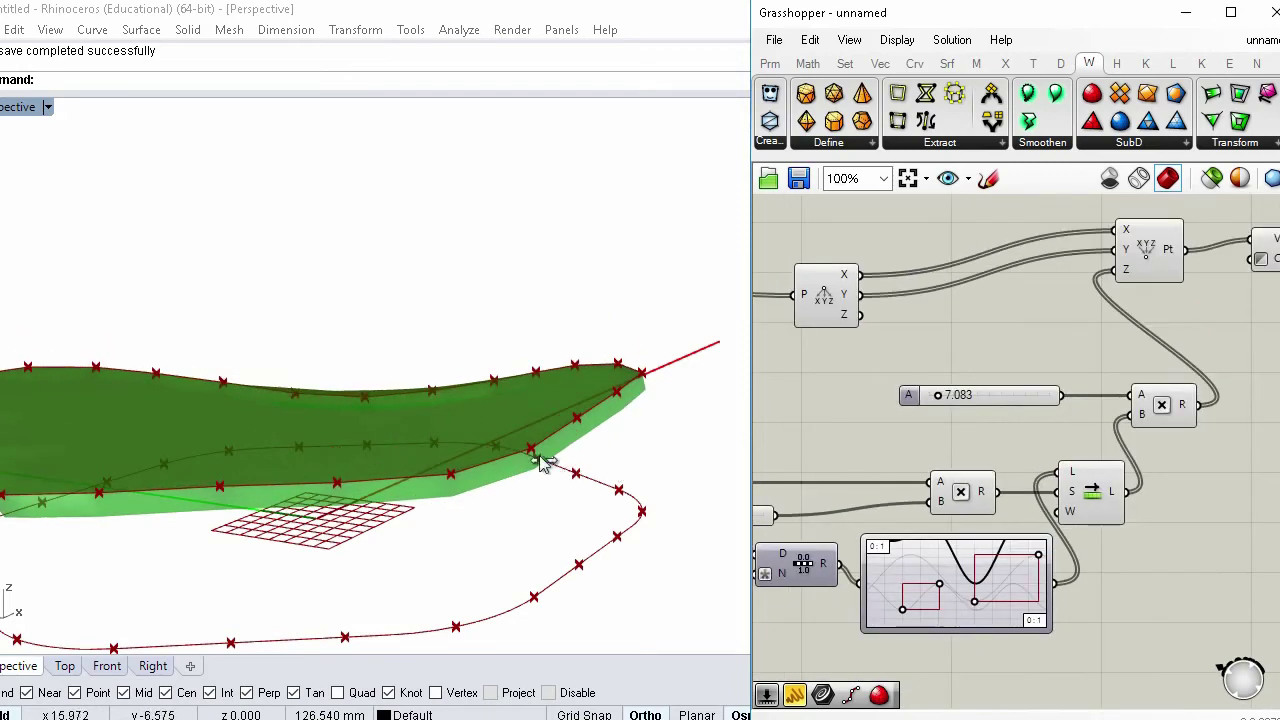
mouse_move(538, 455)
right_down()
mouse_move(535, 424)
mouse_move(542, 434)
right_up()
drag(937, 396, 934, 396)
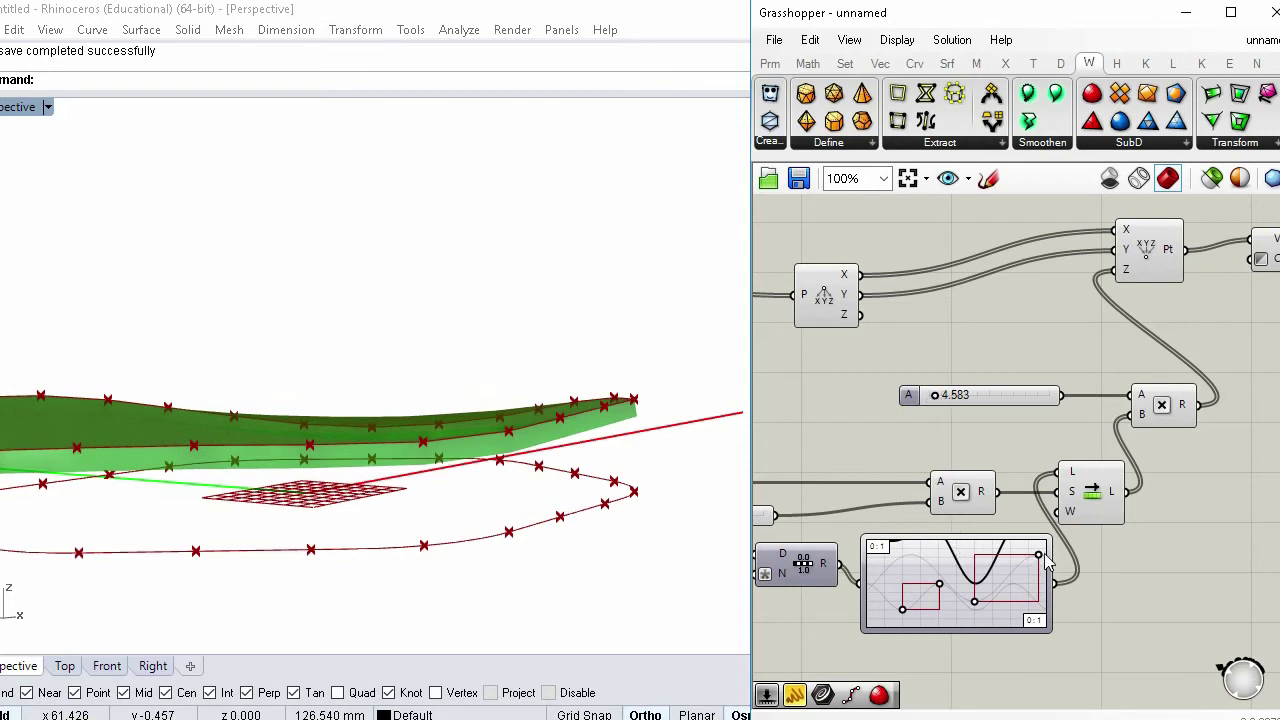
Reshape the Graph Mapper's curve by repositioning its control handles to vary the thickened surface's edge heights
drag(1041, 557, 1040, 537)
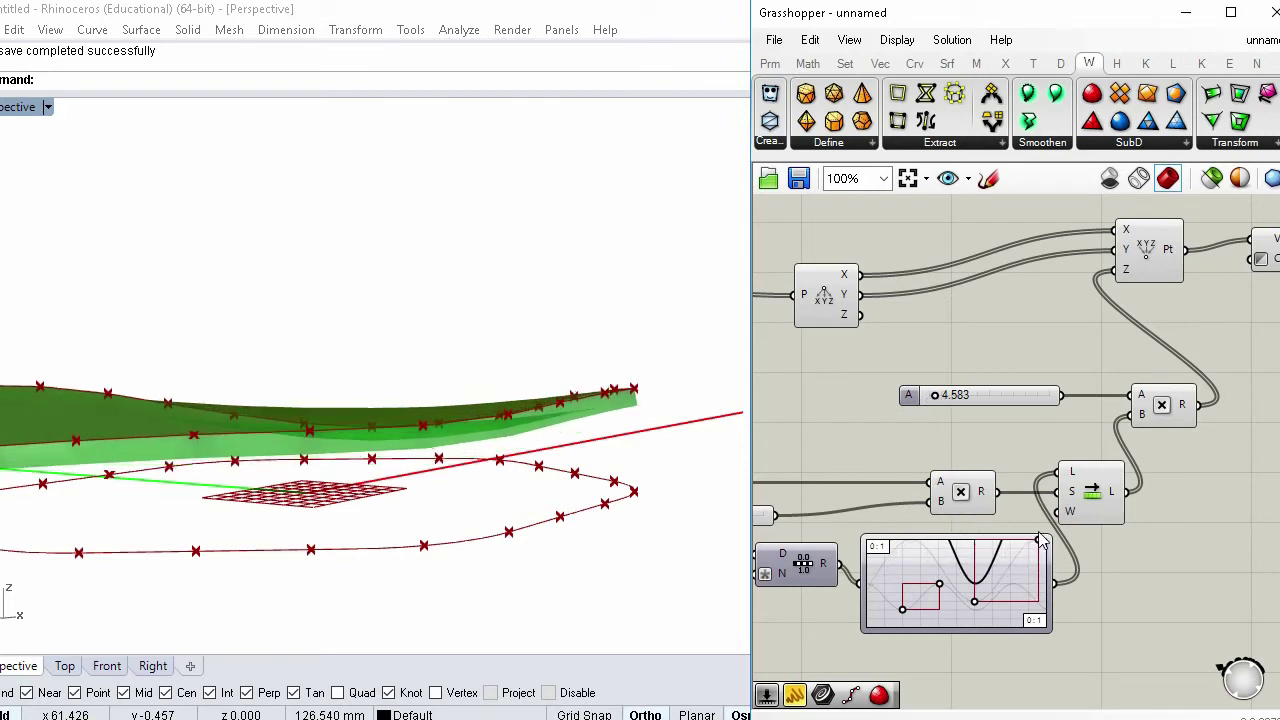
drag(941, 585, 949, 574)
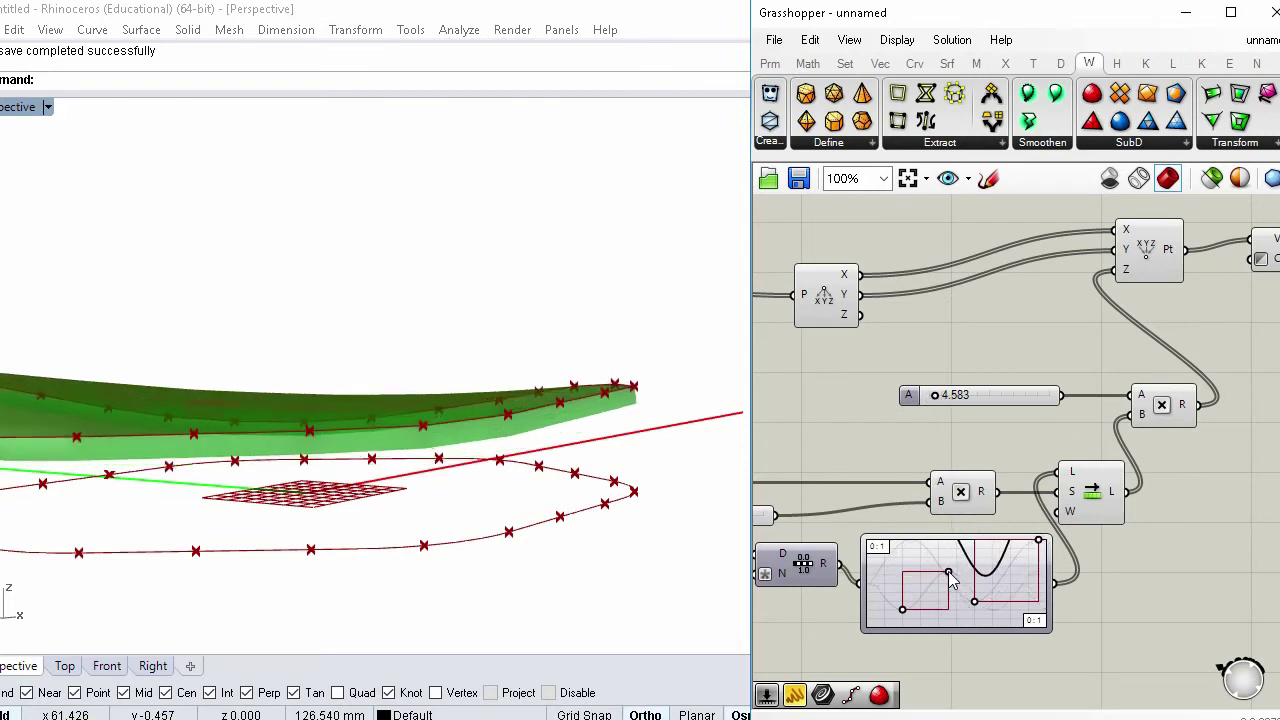
right_drag(537, 443, 763, 449)
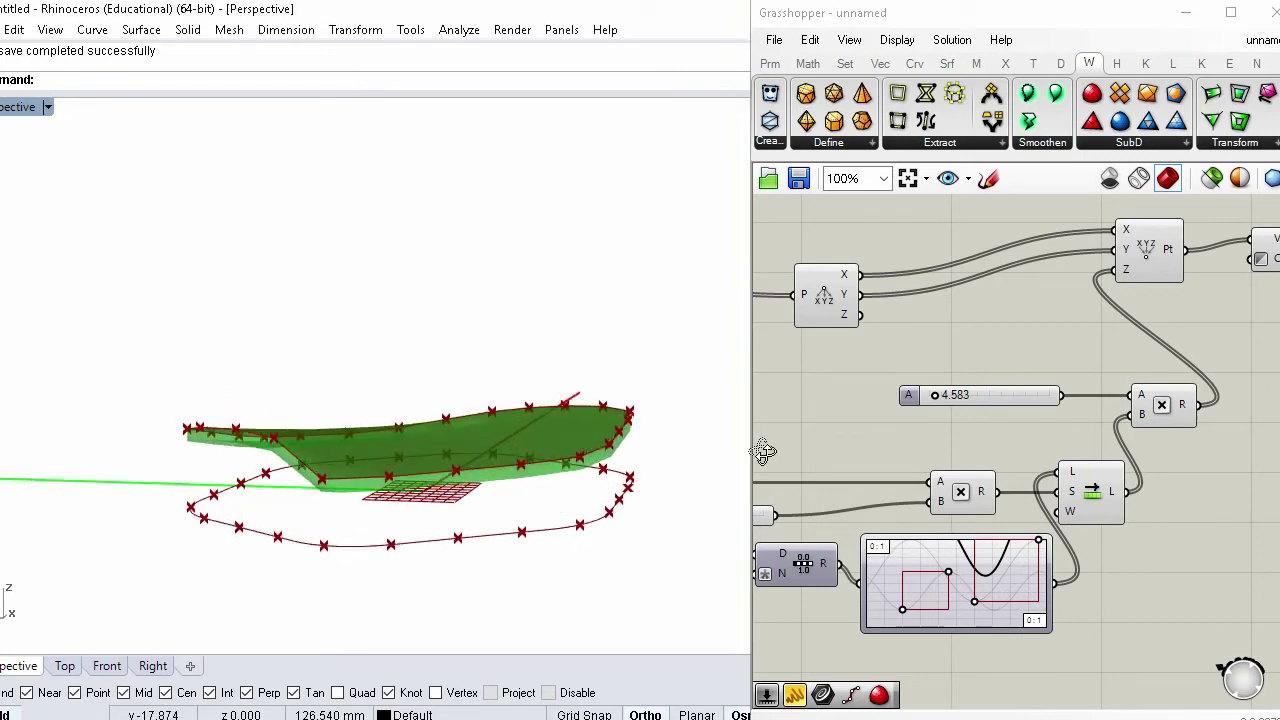
drag(1040, 542, 1040, 568)
drag(903, 612, 900, 522)
right_drag(636, 491, 726, 492)
drag(976, 603, 909, 627)
Change the Graph Mapper's graph type to Sine and adjust the wave with its control handles
right_click(968, 585)
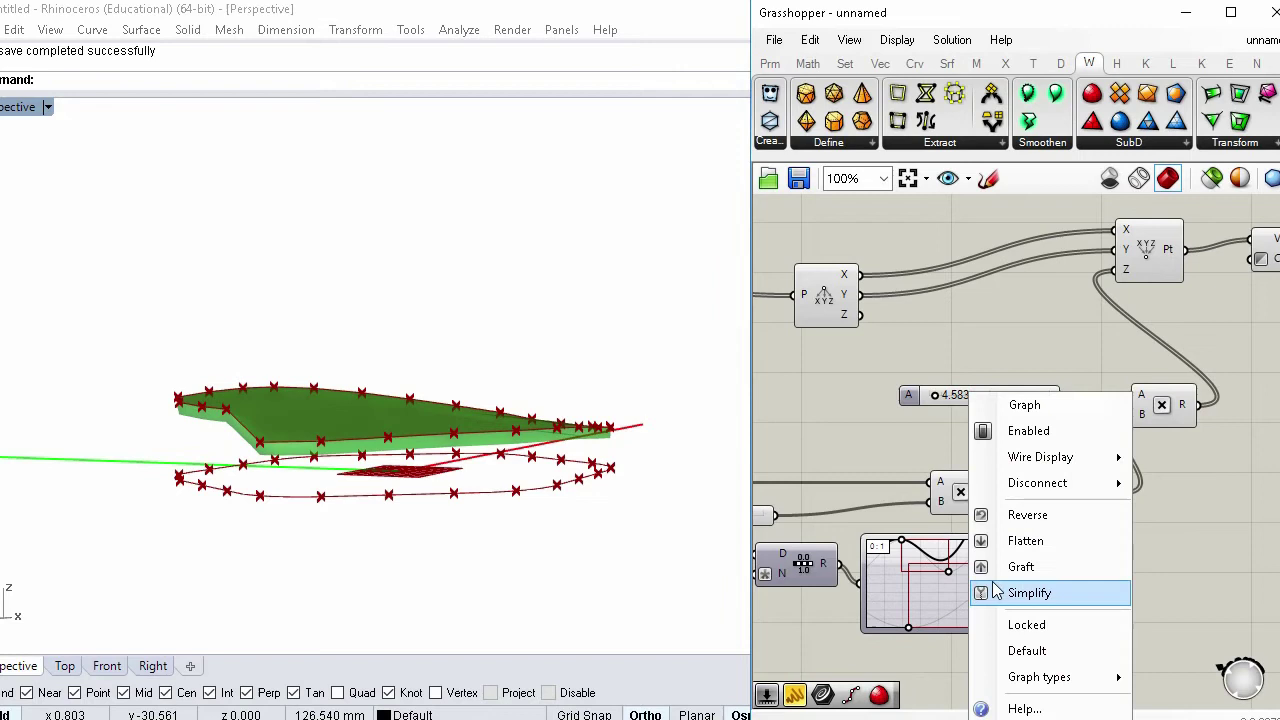
mouse_move(1092, 678)
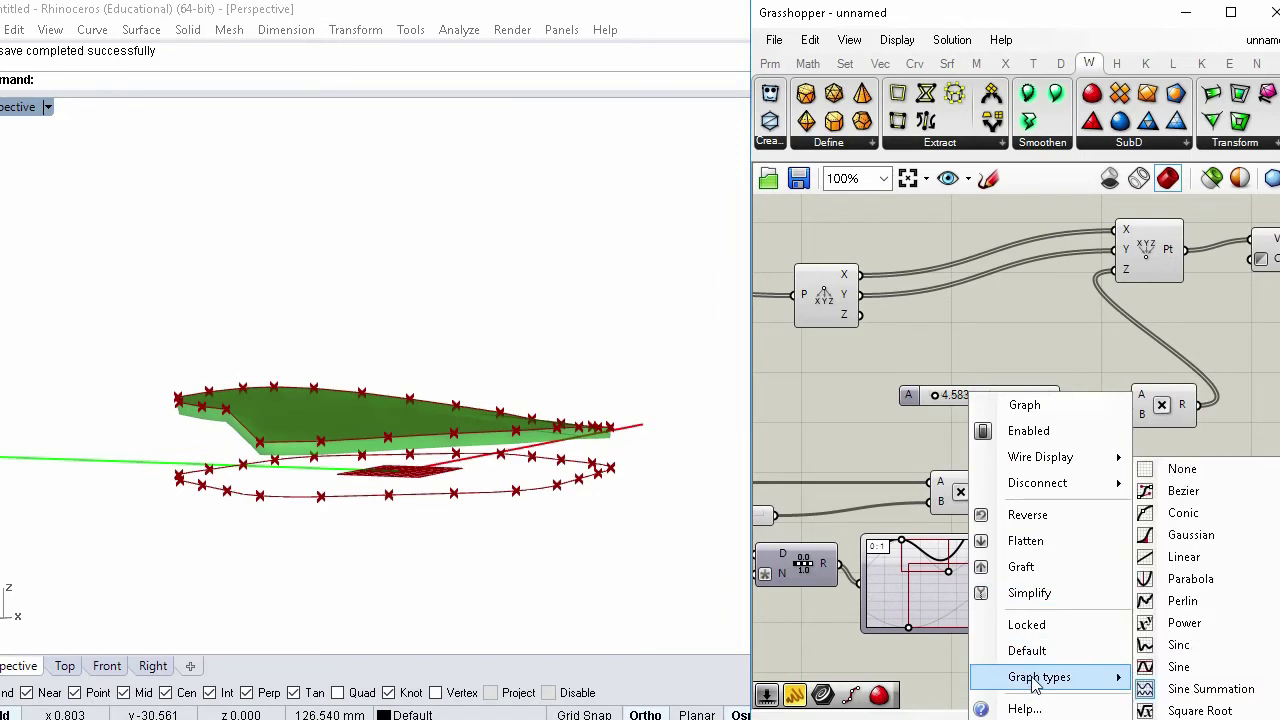
click(1172, 668)
right_drag(711, 537, 571, 477)
drag(929, 622, 993, 583)
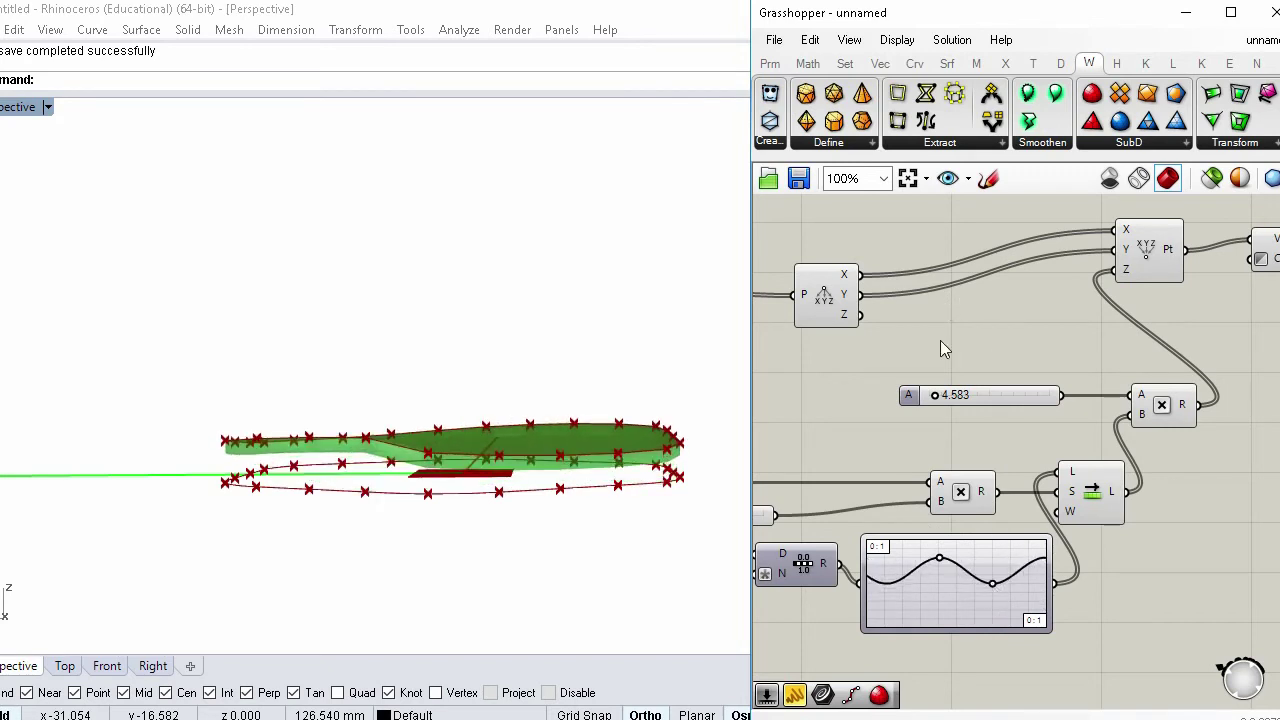
Raise the Z-height multiplier slider to 12.916 and deepen the Graph Mapper's sine wave by lowering its trough handle
drag(935, 397, 945, 400)
drag(993, 591, 993, 625)
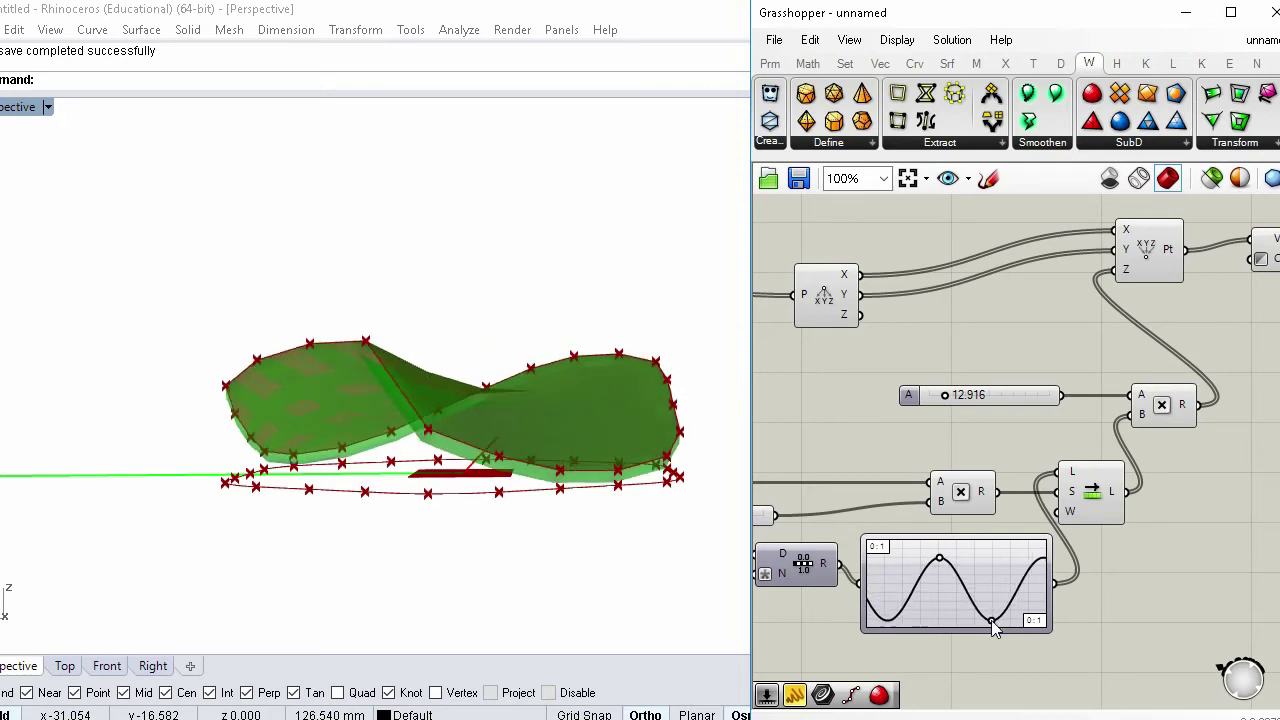
right_drag(480, 420, 547, 507)
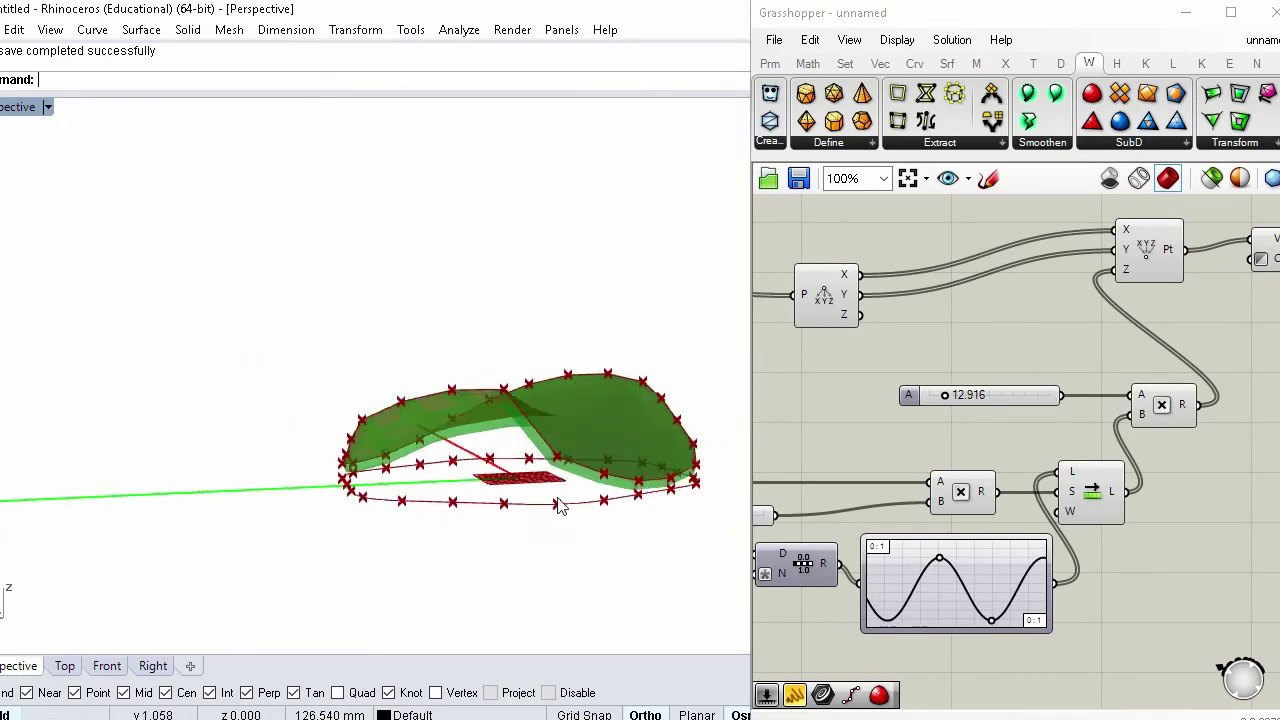
right_drag(570, 458, 320, 520)
scroll(940, 580, up, 1)
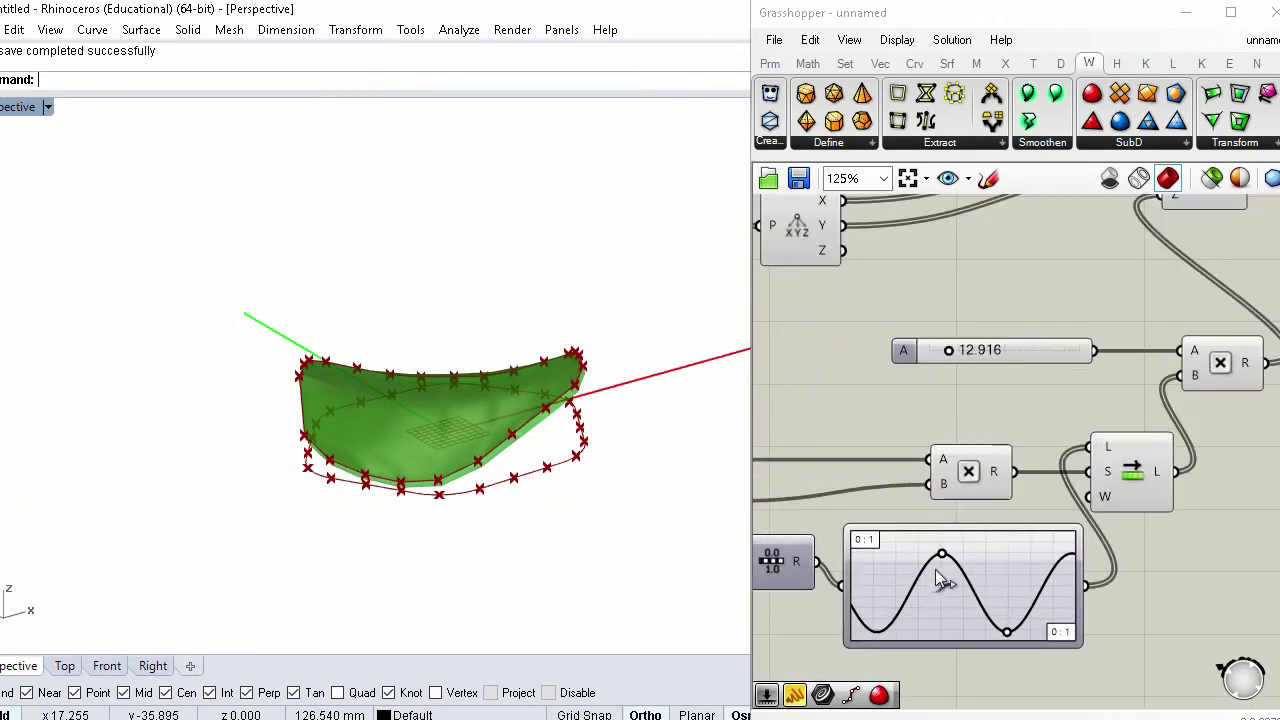
drag(944, 562, 944, 560)
right_drag(318, 412, 565, 424)
Add a Boundary Surfaces component near the Polygon component and connect the polygon curve to its edges input
click(861, 380)
scroll(1030, 382, down, 3)
right_drag(983, 358, 1096, 379)
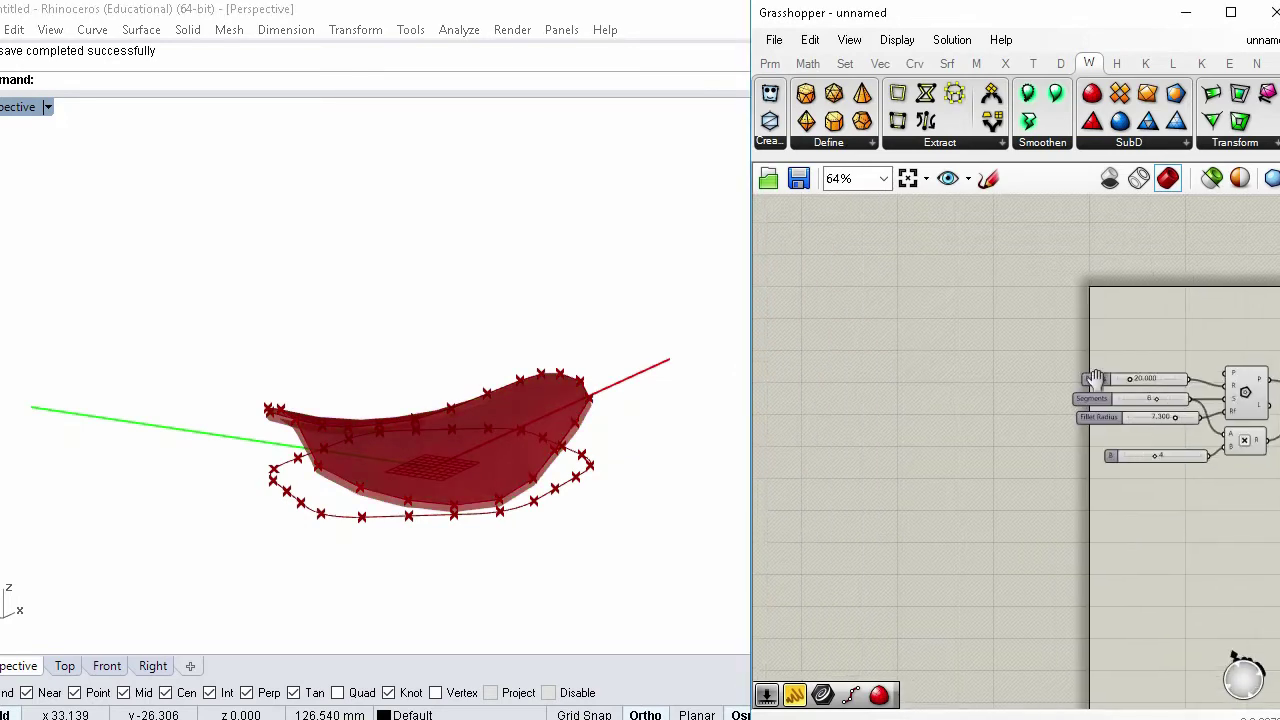
right_drag(1232, 415, 907, 351)
scroll(907, 351, up, 3)
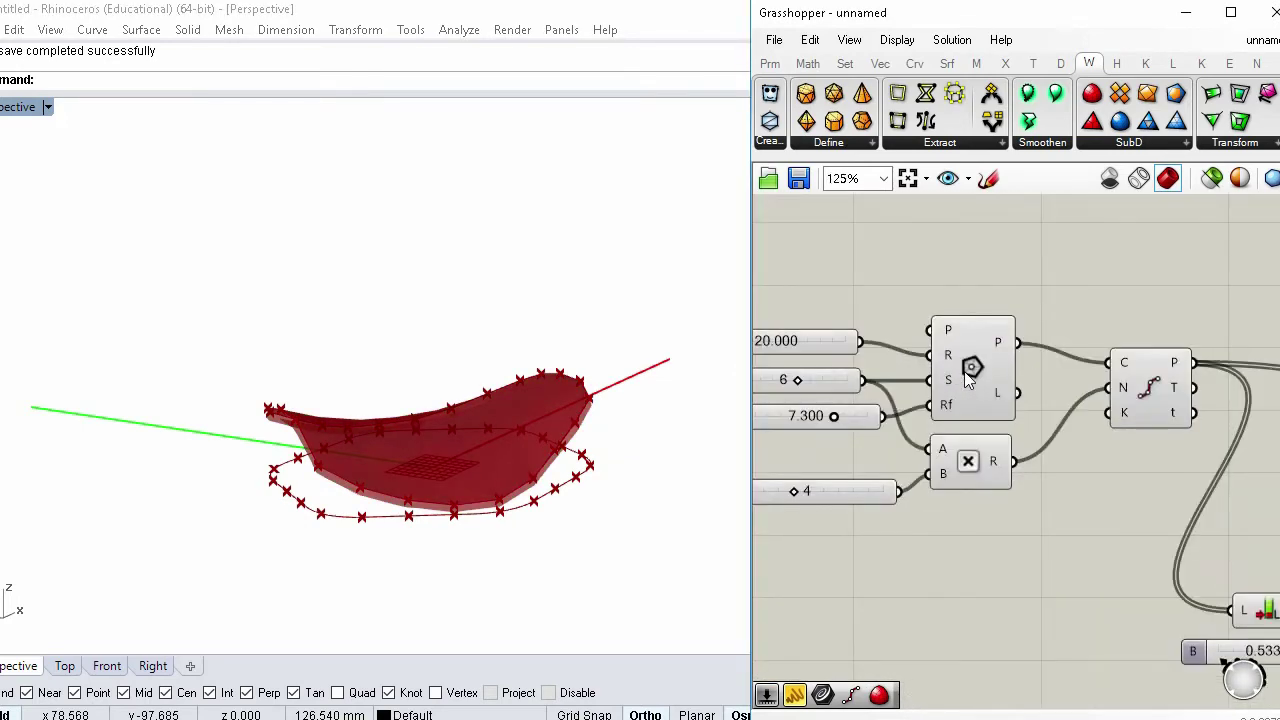
double_click(1037, 285)
text(c)
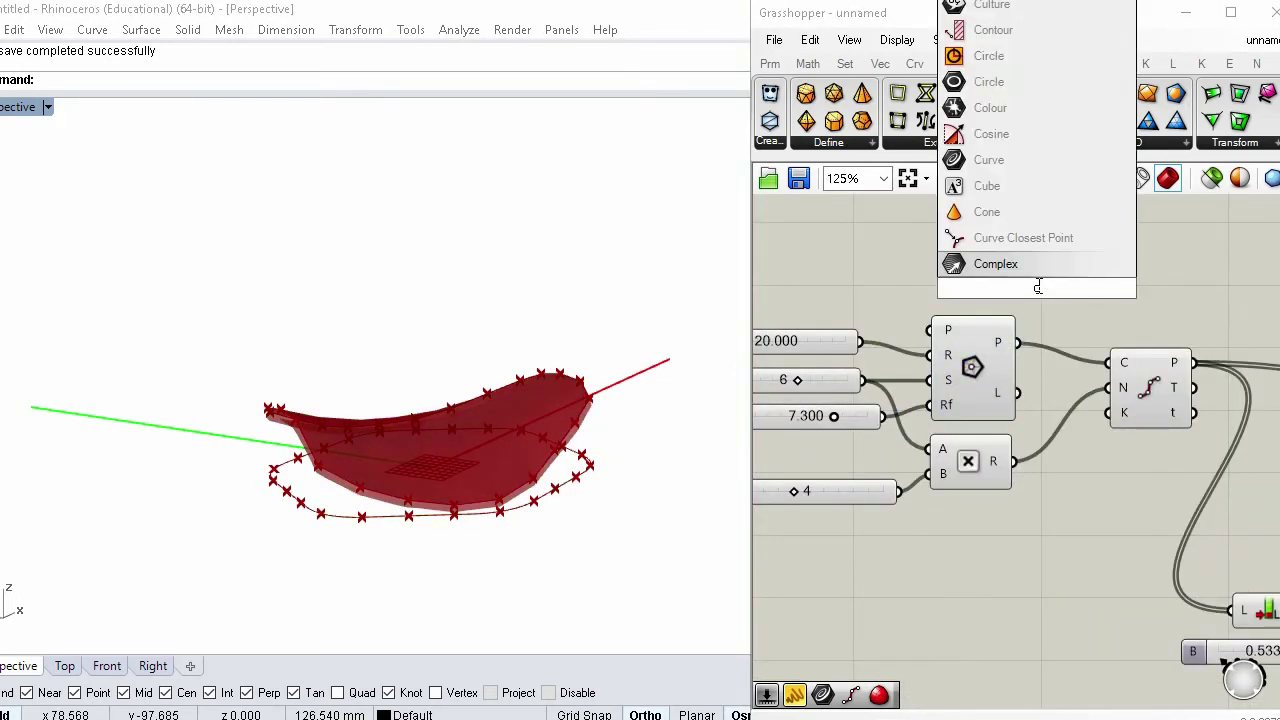
key(BackSpace)
text(bou)
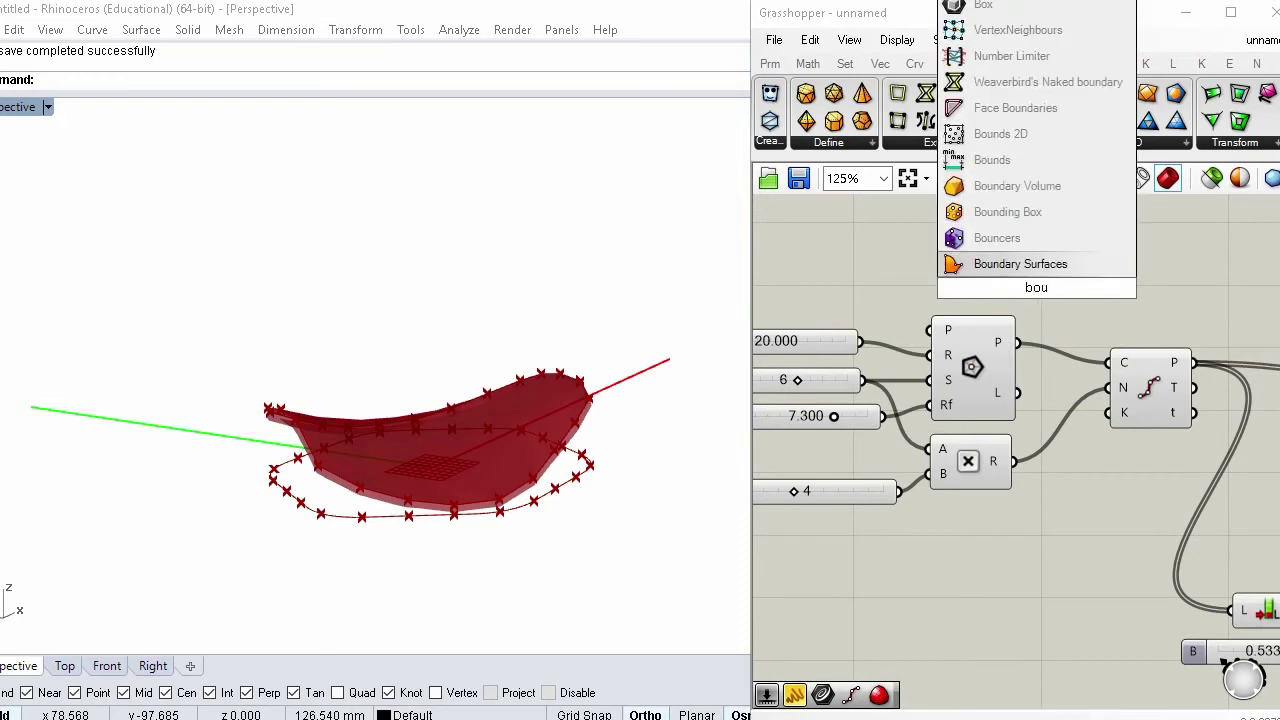
click(1085, 266)
drag(1025, 290, 1098, 284)
right_drag(303, 472, 430, 464)
right_drag(617, 476, 584, 473)
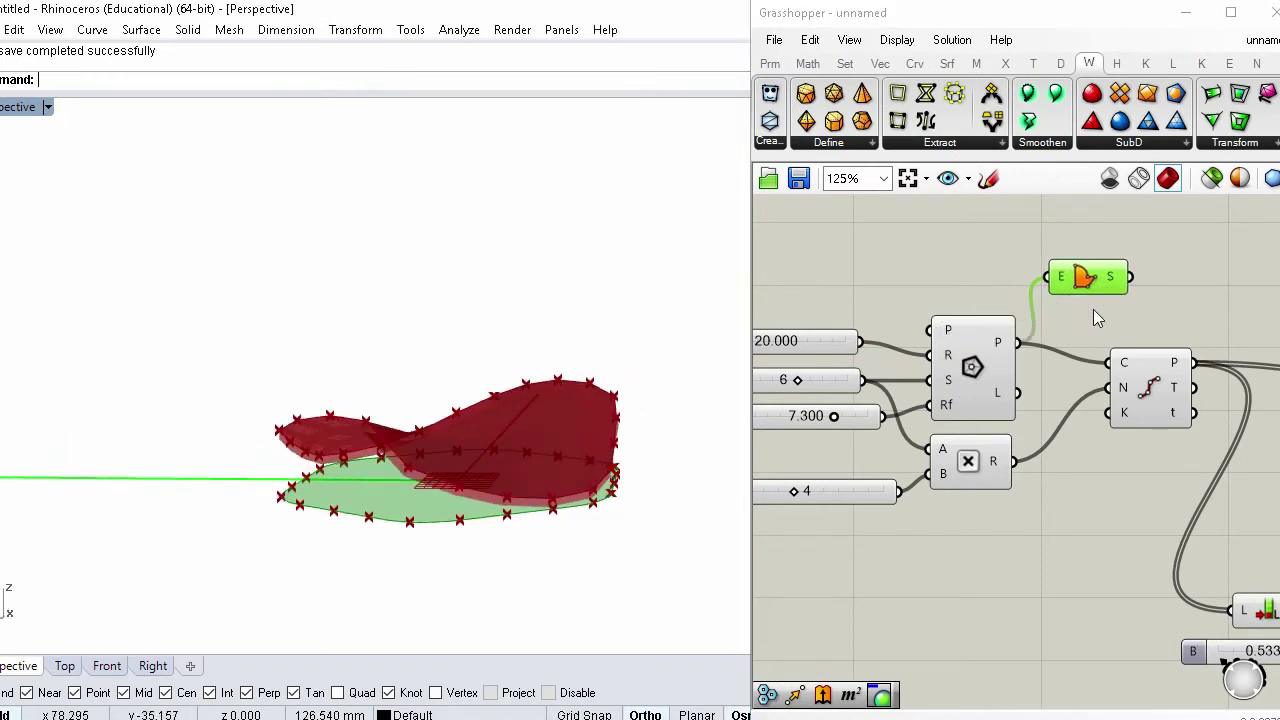
Reposition the Boundary Surfaces component and add an Extrude component beside it
right_drag(1122, 300, 972, 341)
scroll(973, 342, up, 2)
drag(922, 308, 930, 291)
click(1092, 385)
right_drag(1015, 282, 869, 335)
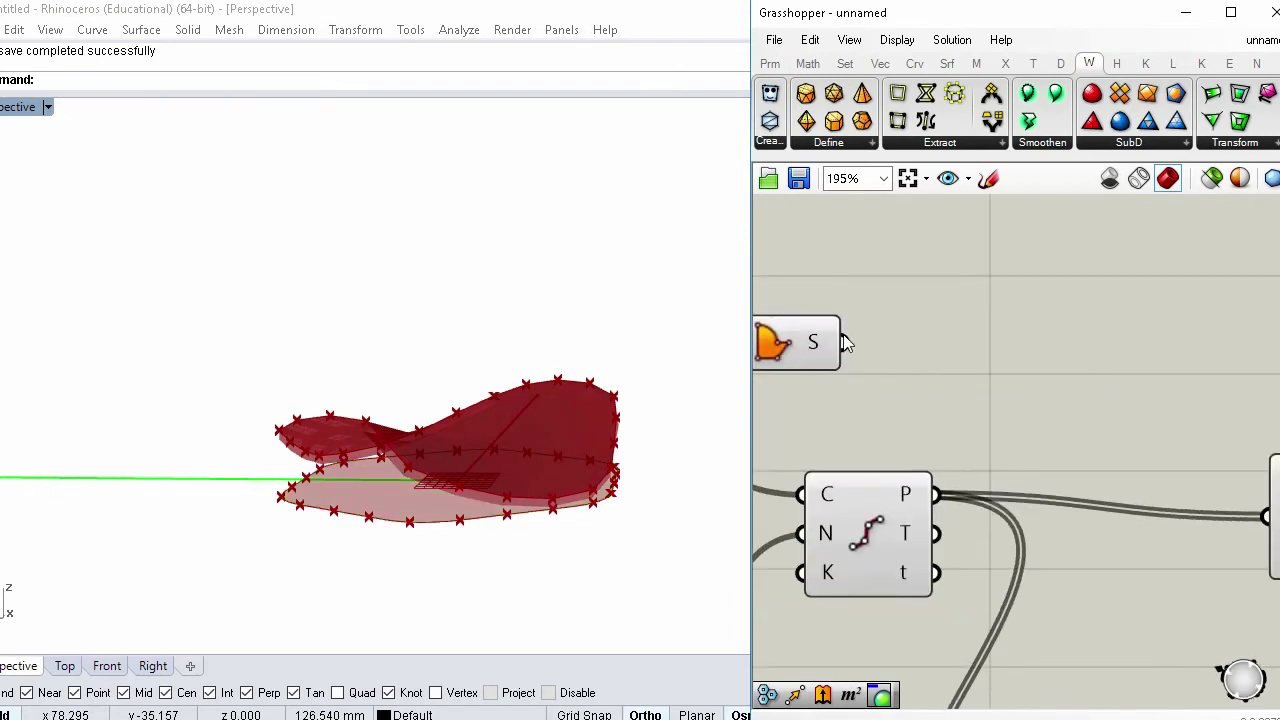
drag(805, 343, 933, 305)
double_click(1074, 367)
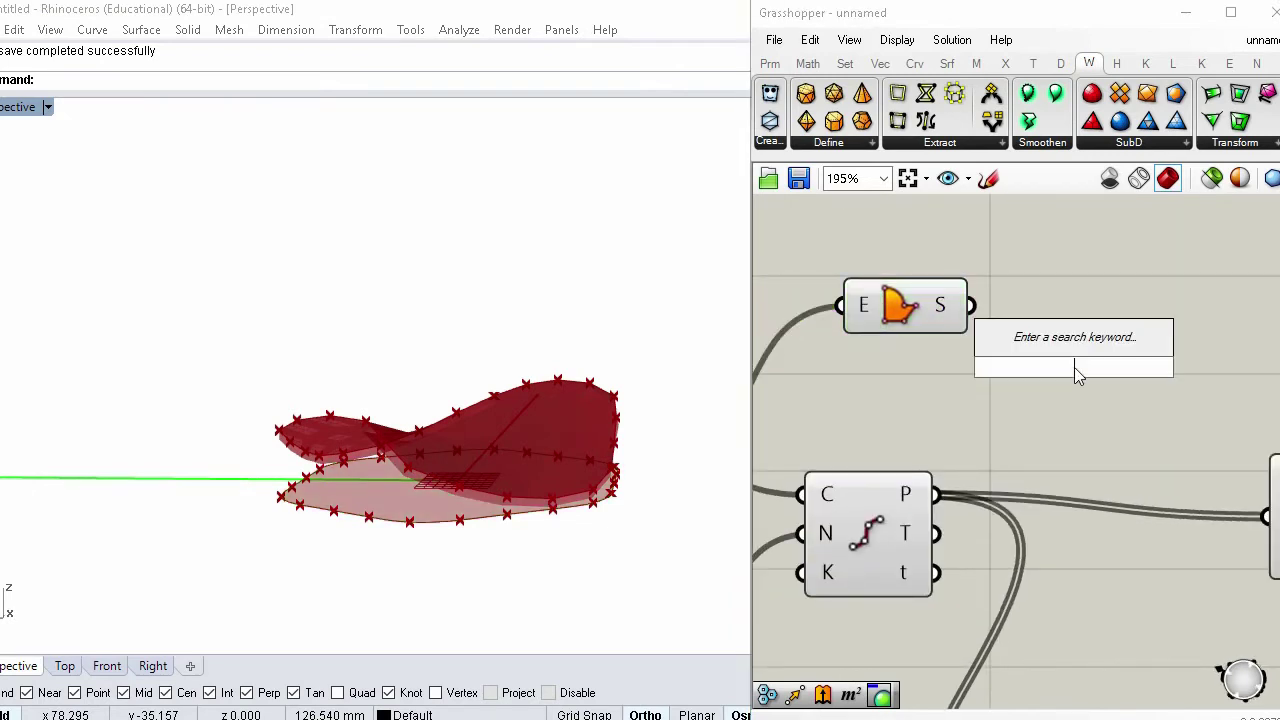
text(extr)
key(Return)
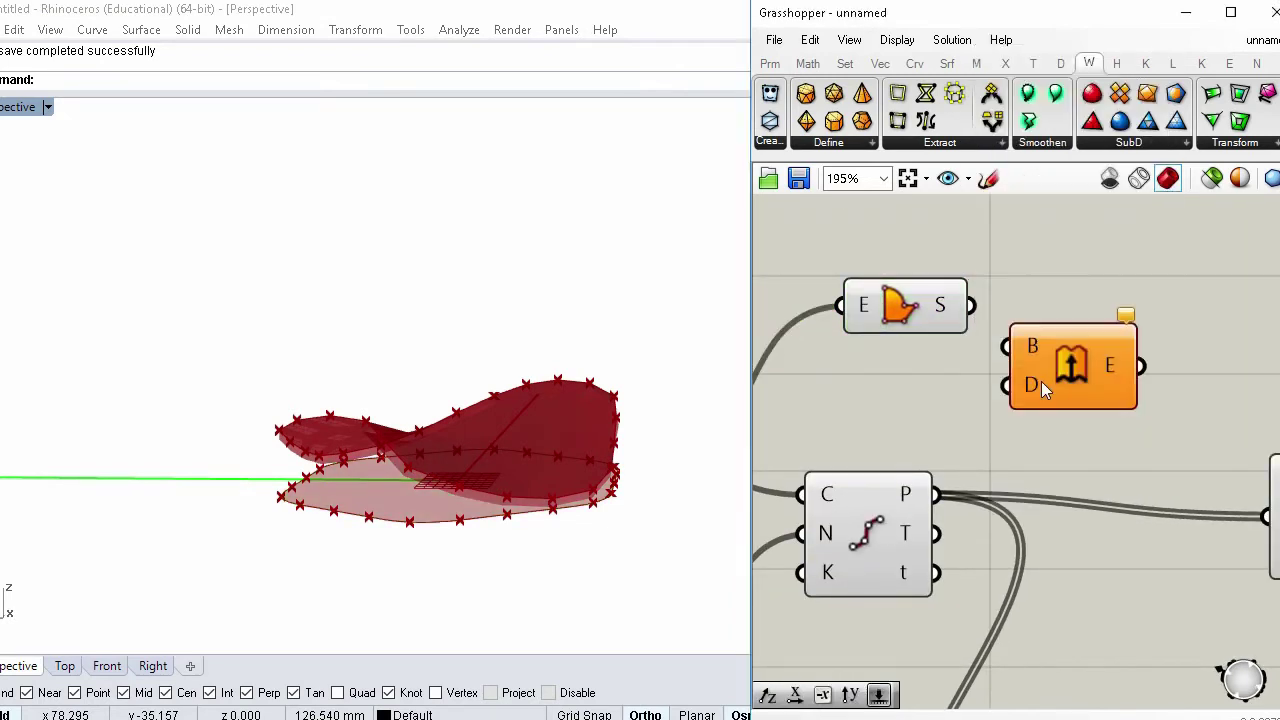
Add a Unit Z vector and a Reverse vector component for the extrusion direction
double_click(959, 412)
text(z)
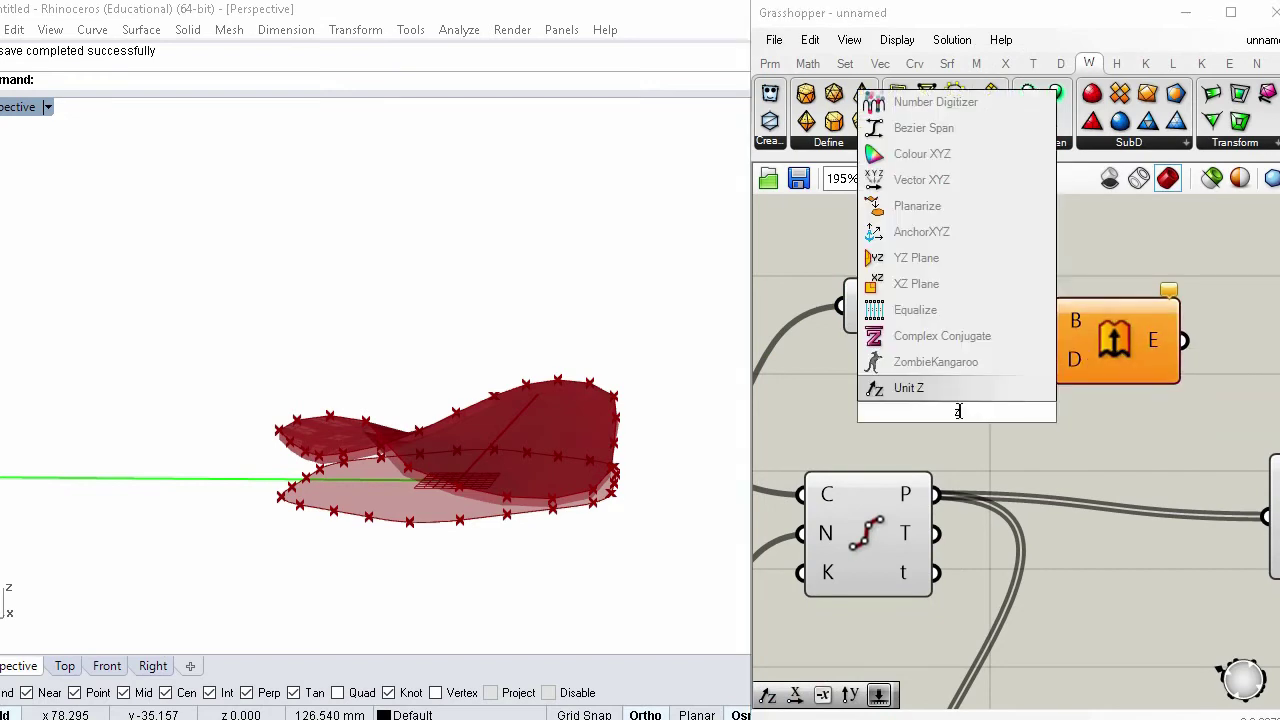
click(957, 388)
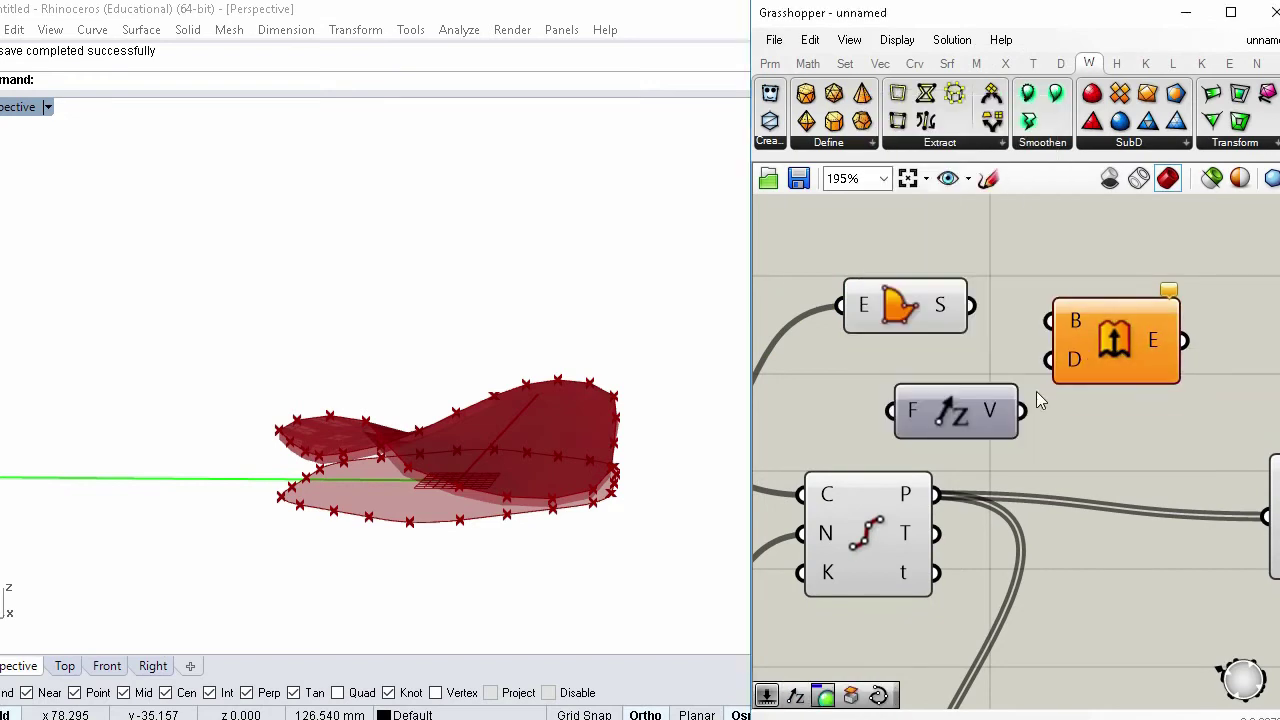
double_click(862, 371)
text(rev)
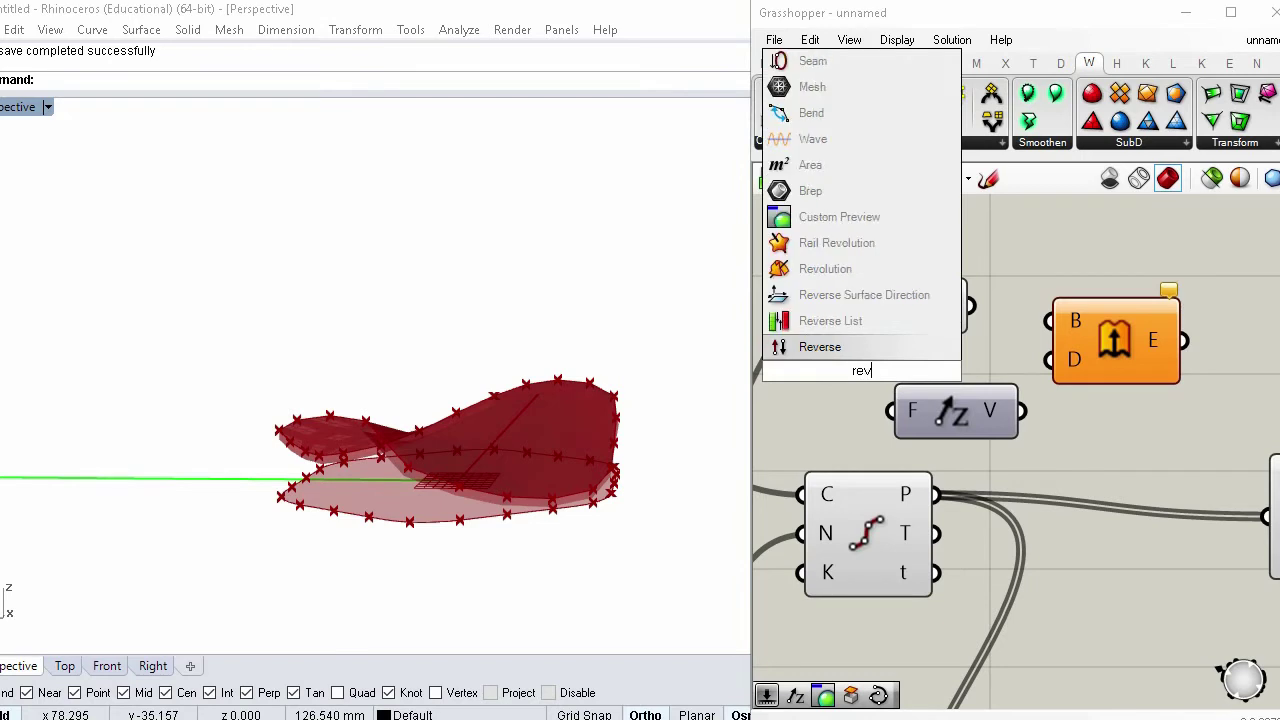
key(Return)
Wire Unit Z through Reverse into Extrude's direction input and connect the boundary surface to its base input
drag(1095, 362, 1142, 337)
drag(1002, 414, 1052, 391)
drag(896, 375, 1115, 392)
drag(1130, 348, 1169, 325)
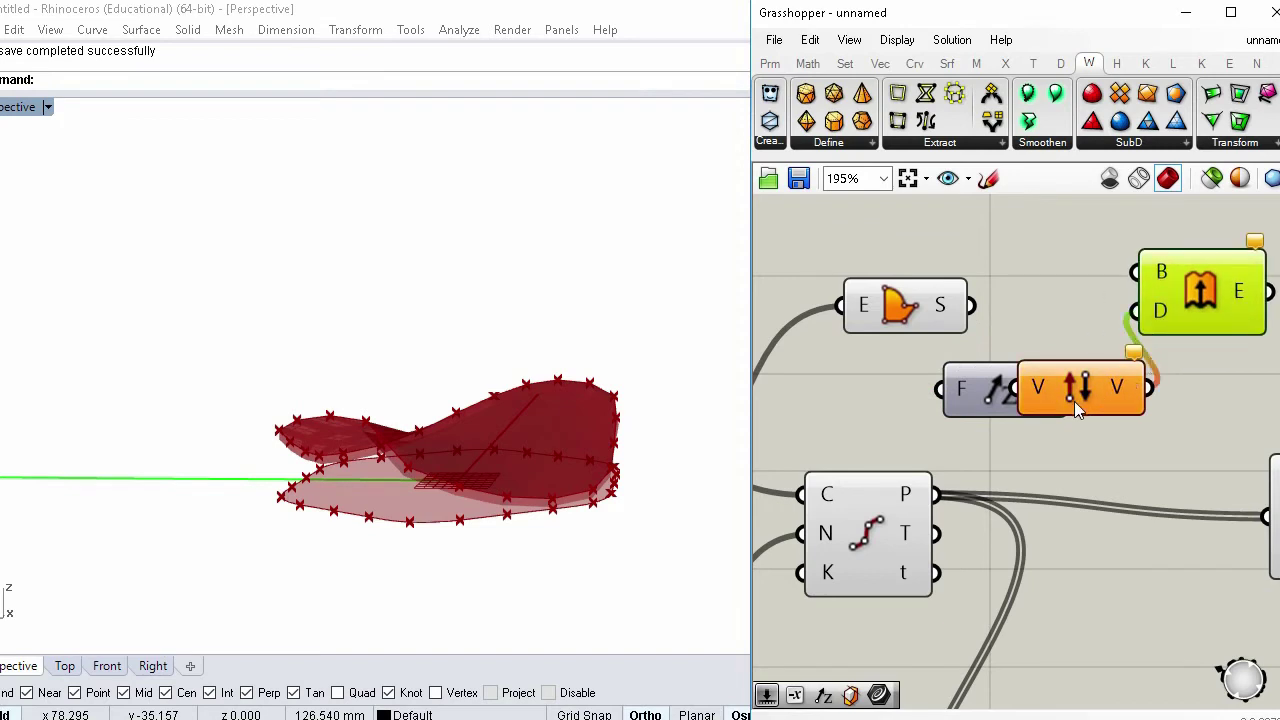
drag(1074, 401, 1118, 425)
drag(1030, 391, 983, 411)
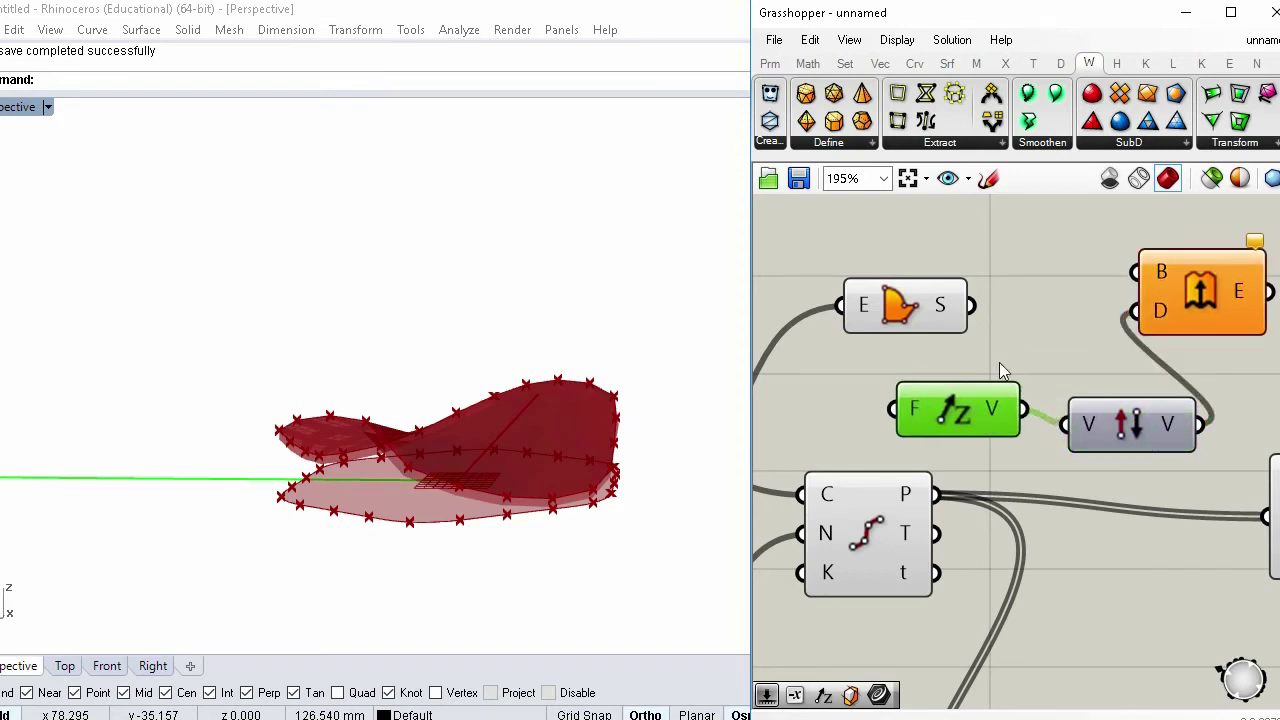
right_drag(720, 423, 506, 481)
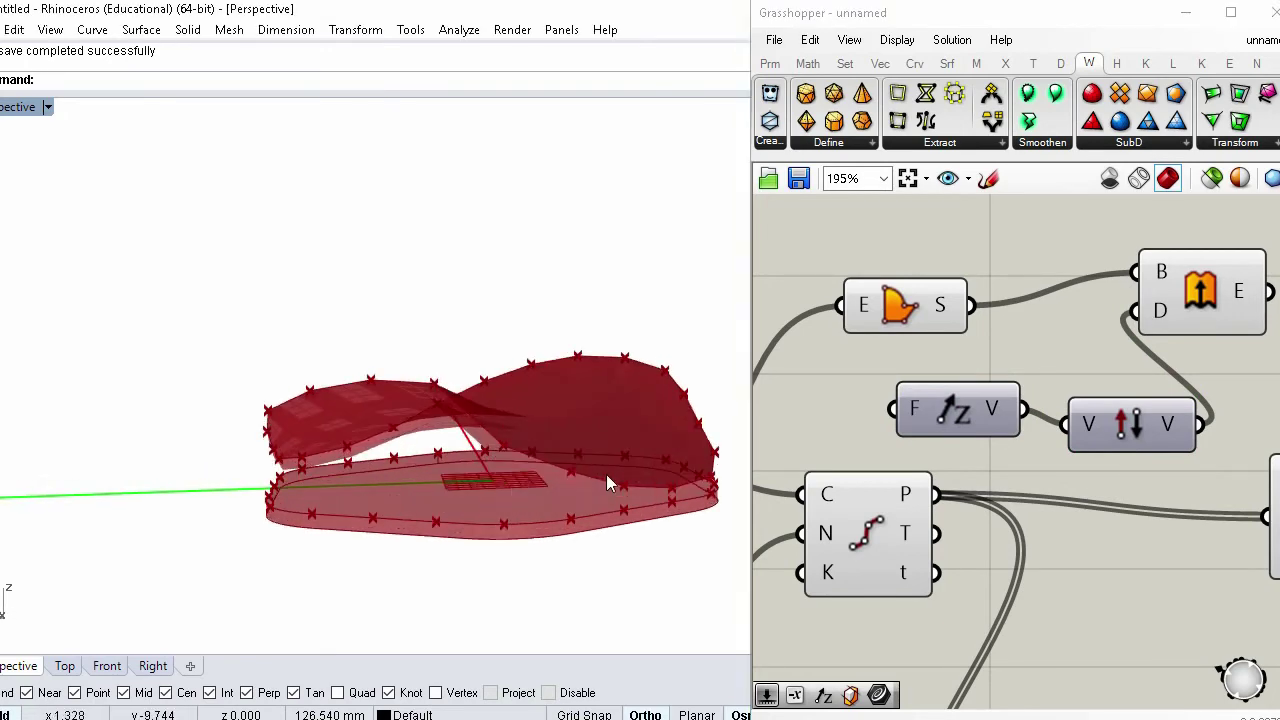
Disable the preview of the intermediate mesh components ahead of Mesh Thicken
scroll(984, 405, down, 2)
right_drag(1272, 402, 966, 434)
scroll(1195, 412, down, 4)
right_drag(1195, 412, 790, 430)
scroll(1235, 428, up, 2)
right_drag(1235, 428, 1031, 413)
scroll(1031, 413, up, 1)
right_drag(652, 430, 472, 434)
drag(1088, 424, 860, 356)
middle_click(1042, 355)
click(1101, 297)
Add a Weaverbird's Picture Frame component after Mesh Thicken
right_drag(530, 455, 680, 445)
scroll(1150, 465, down, 2)
right_drag(1194, 421, 1143, 420)
click(1143, 420)
scroll(1143, 420, up, 2)
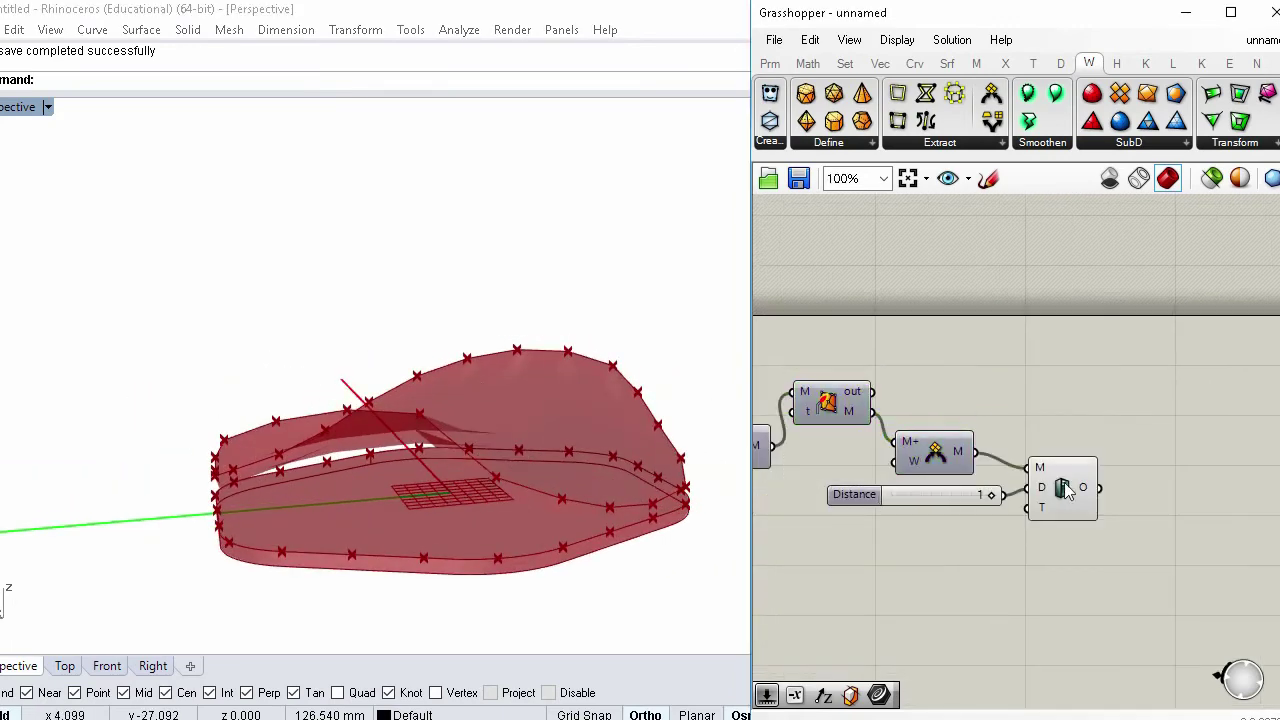
right_drag(553, 447, 300, 445)
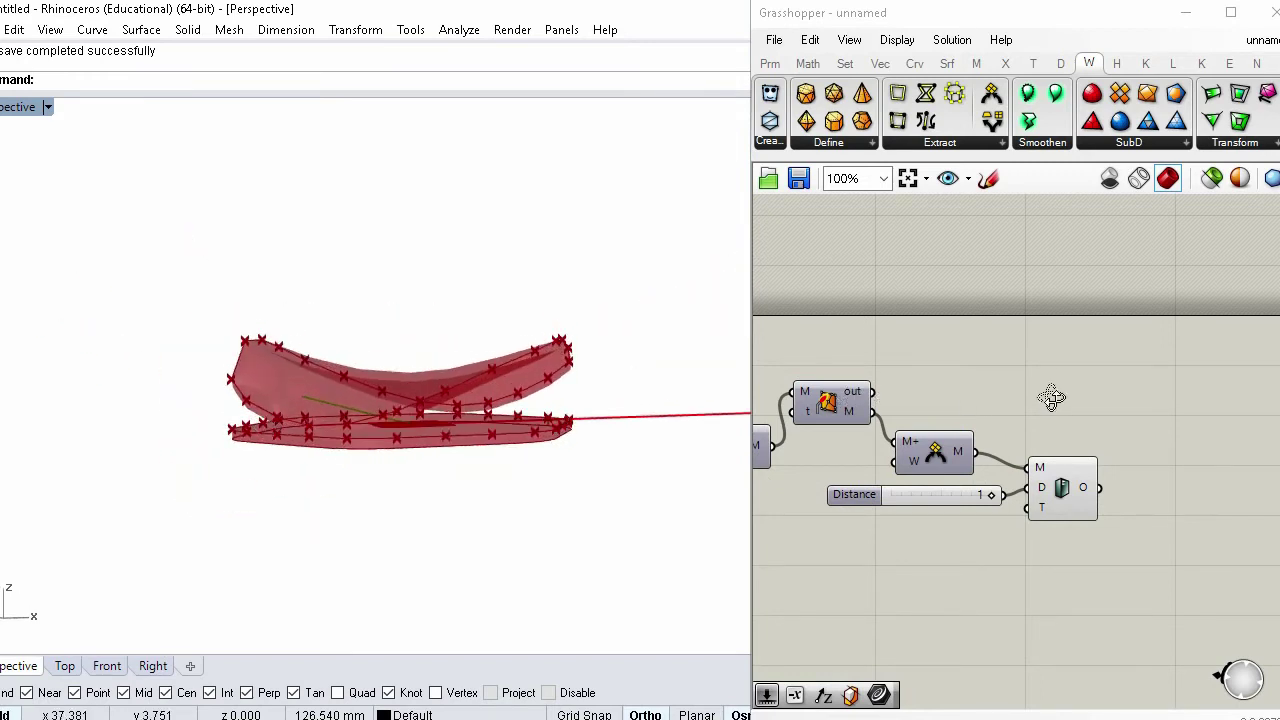
click(1080, 492)
click(1174, 477)
right_drag(1174, 477, 1032, 457)
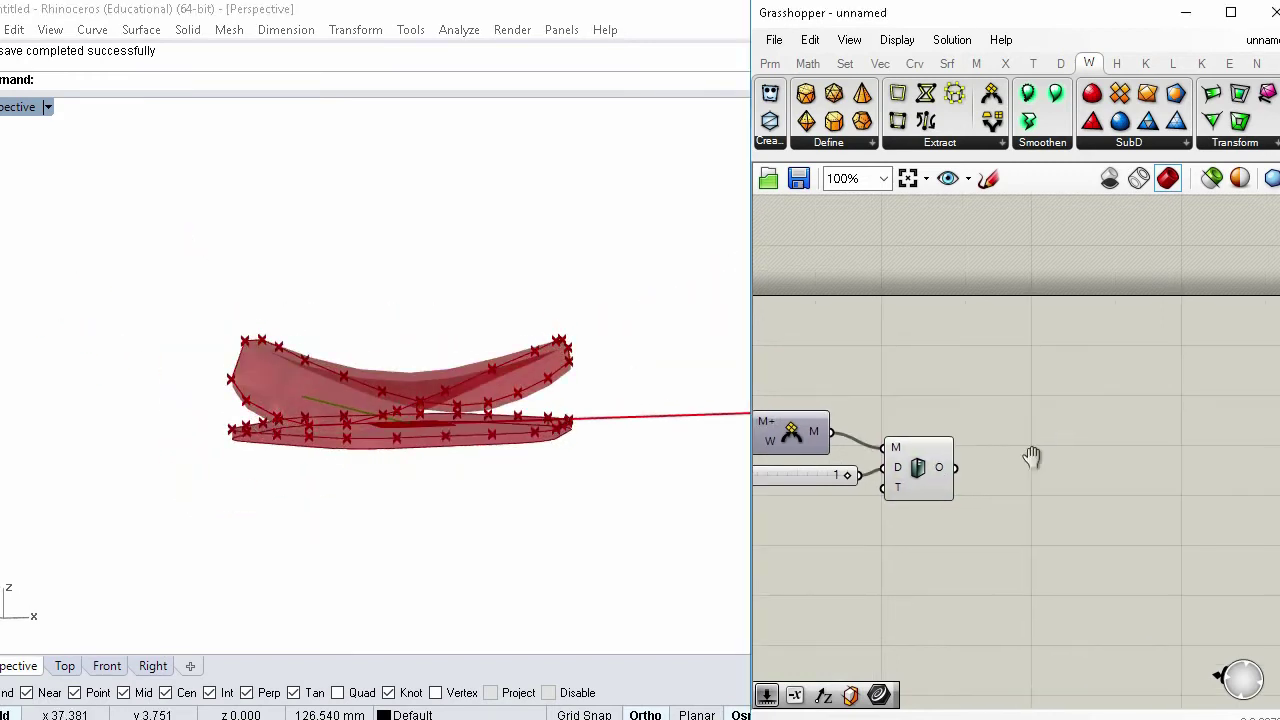
double_click(1033, 460)
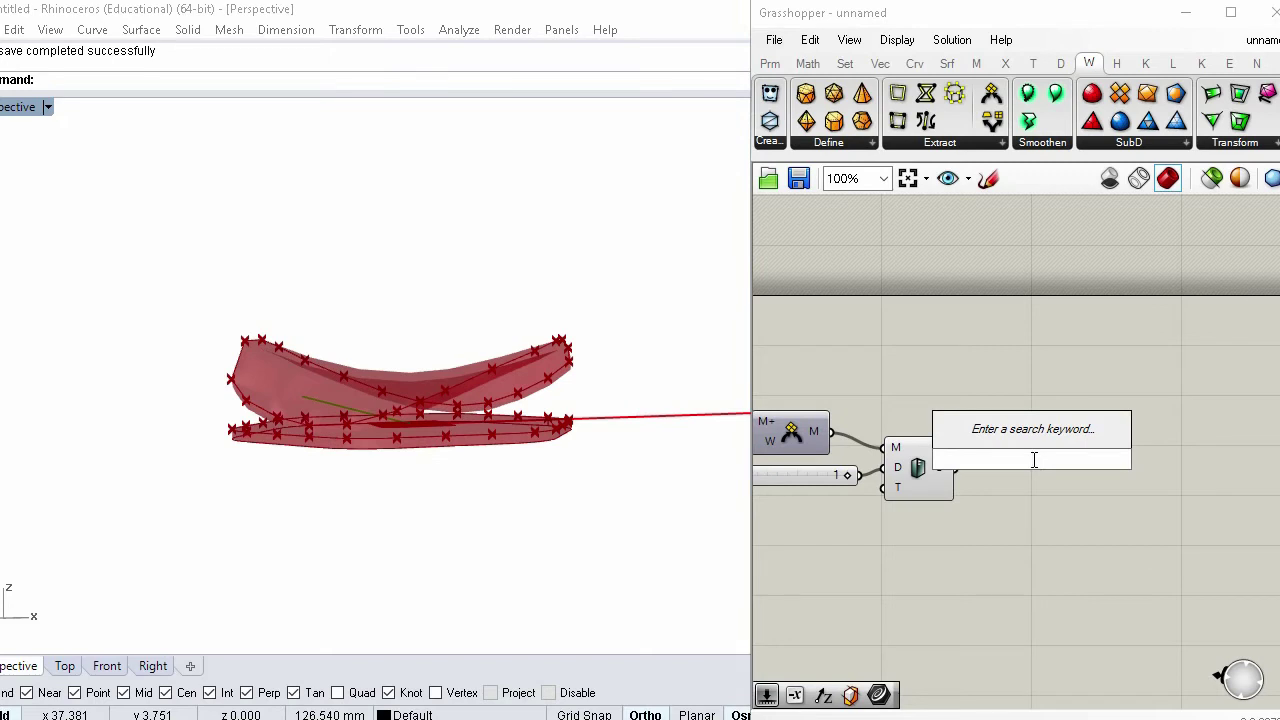
text(pi)
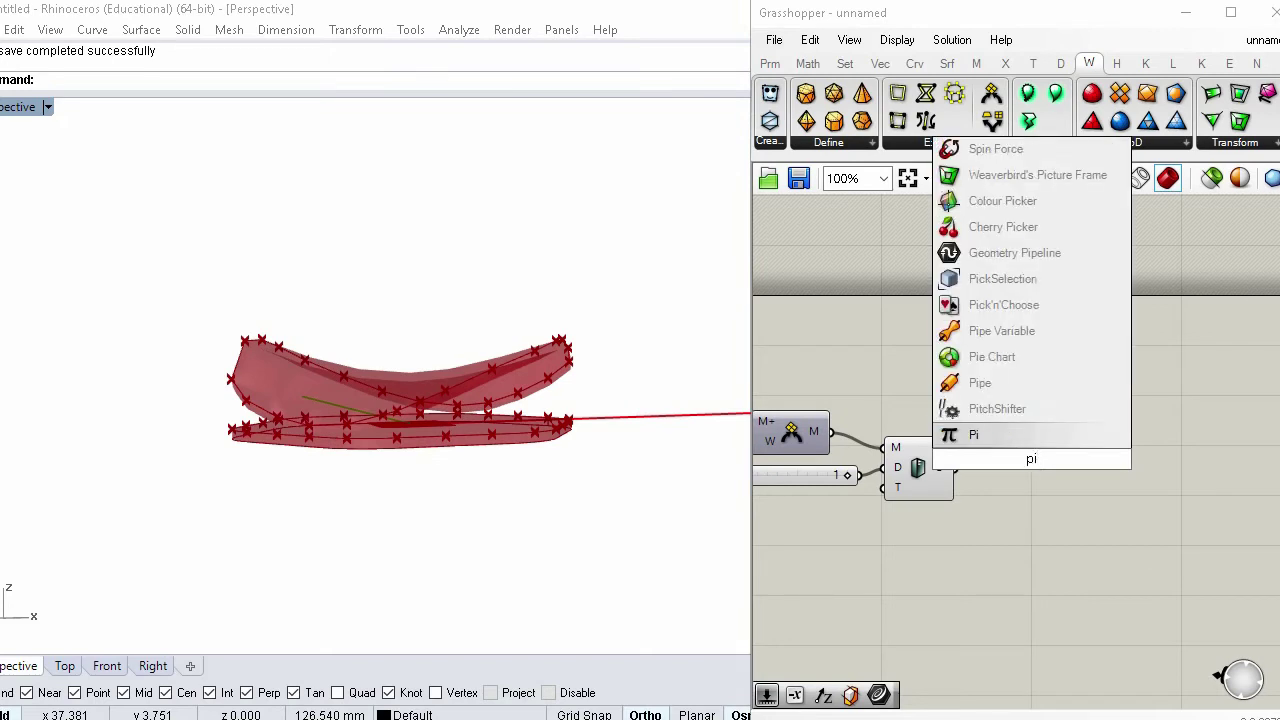
click(1037, 175)
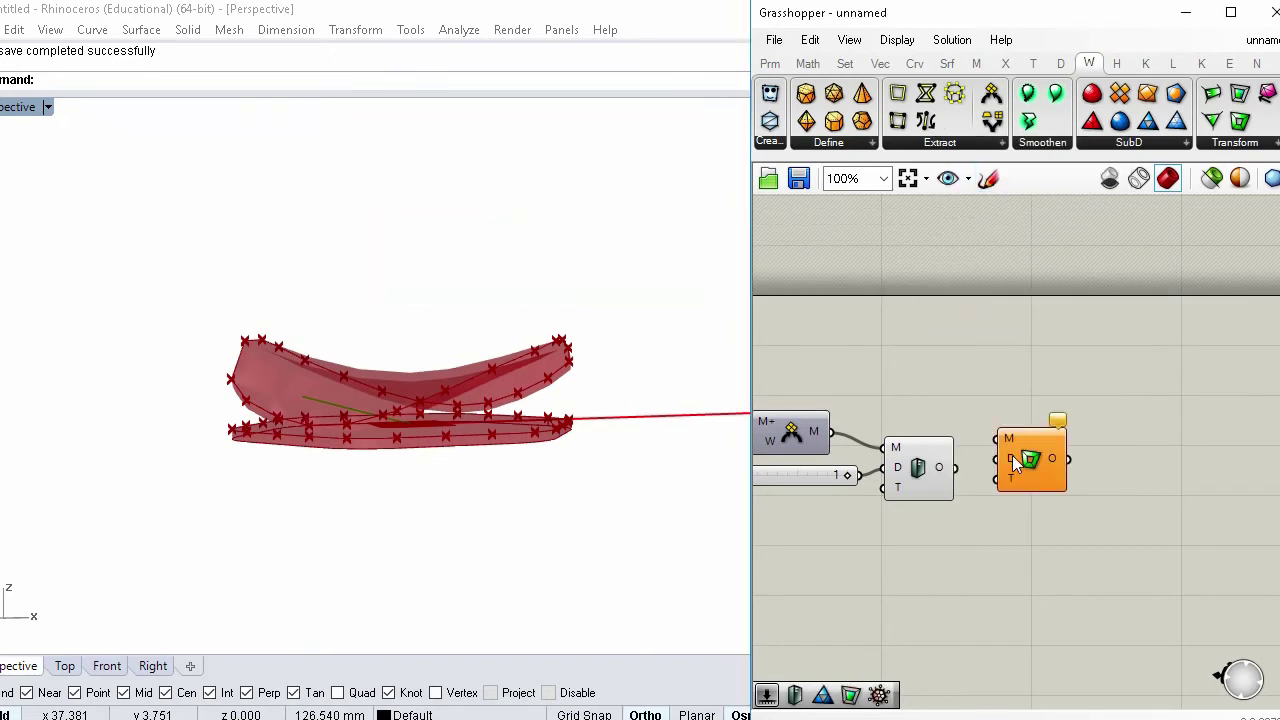
Connect the thickened mesh and the existing distance slider to Picture Frame's mesh and distance inputs
double_click(939, 517)
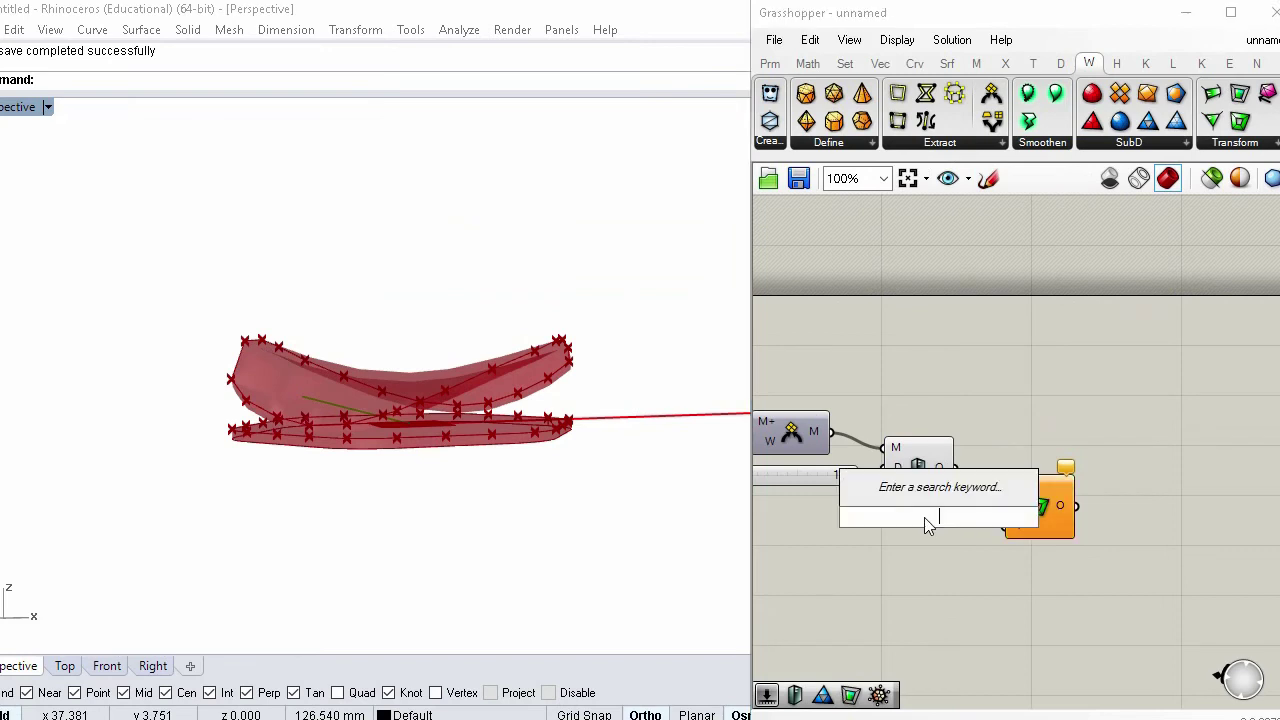
click(907, 554)
drag(866, 486, 1014, 512)
drag(942, 464, 942, 464)
drag(1052, 498, 1040, 488)
click(1041, 433)
Disable Mesh Thicken's preview so only the framed mesh is displayed
click(933, 461)
middle_click(933, 461)
click(995, 400)
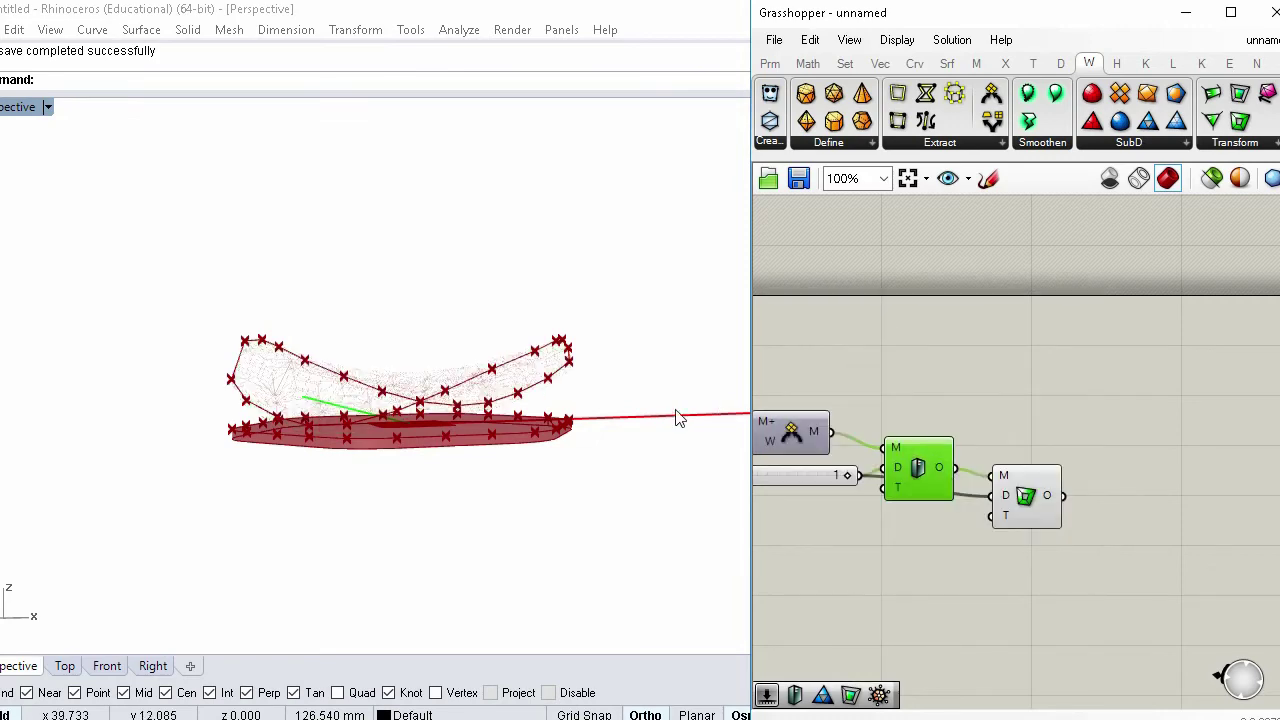
right_drag(530, 375, 498, 413)
scroll(484, 412, up, 6)
right_drag(274, 376, 199, 329)
Add a Weaverbird Catmull-Clark subdivision component after Picture Frame, with a number slider set to 2 beside it
drag(1042, 497, 1040, 532)
double_click(1049, 458)
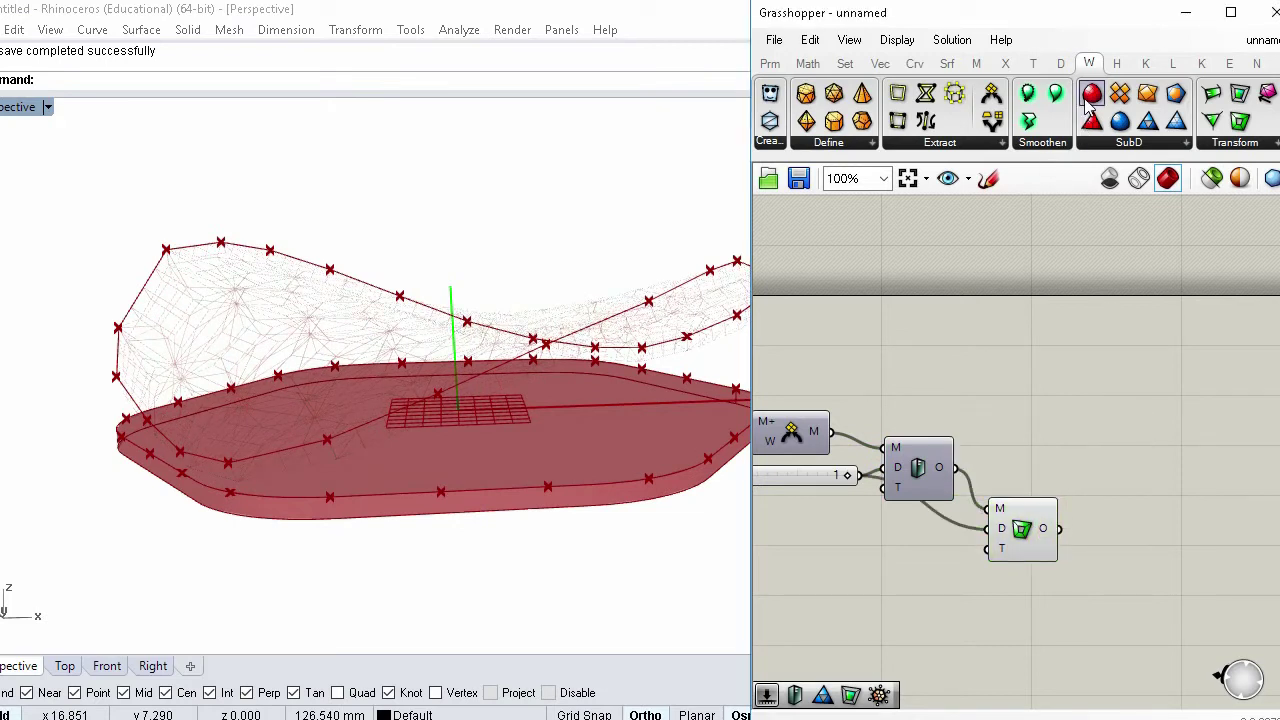
drag(1190, 573, 1100, 580)
double_click(1015, 598)
text(2)
key(Return)
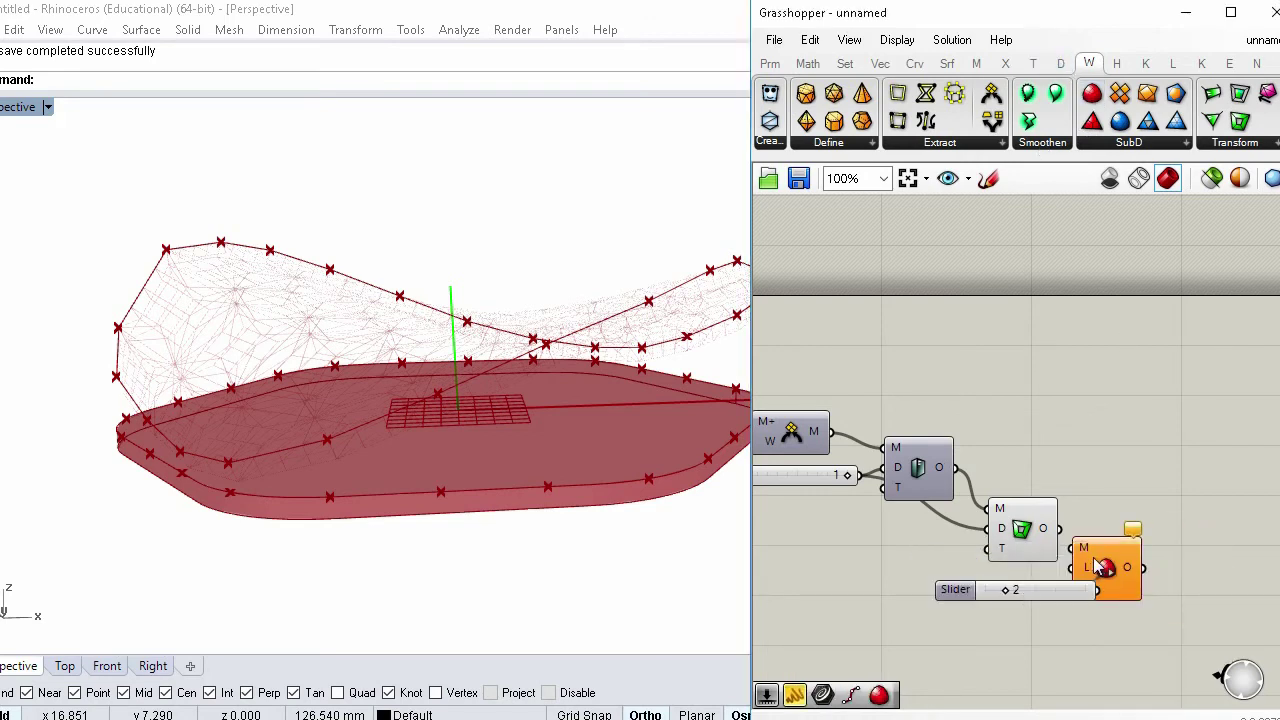
drag(1105, 578, 1155, 577)
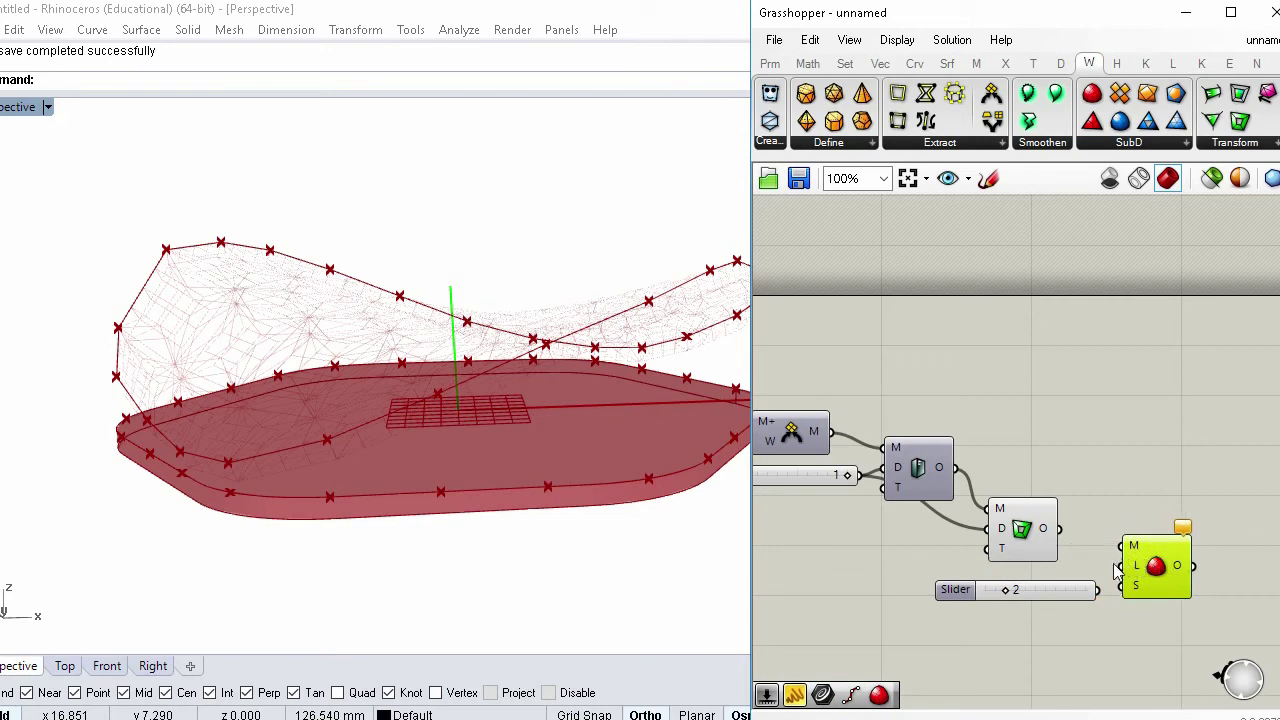
Connect the framed mesh and the level slider to the subdivision component, and disable Picture Frame's preview
click(1038, 528)
middle_click(1008, 526)
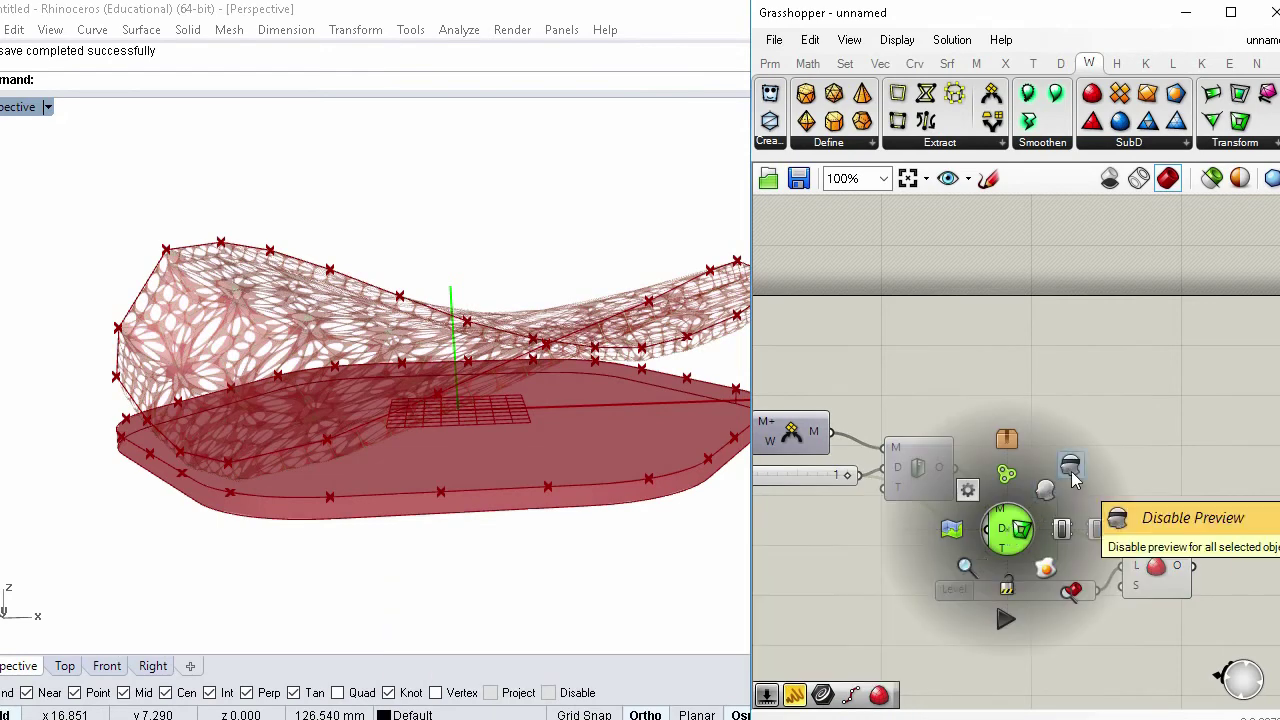
right_drag(371, 428, 450, 430)
scroll(1045, 437, down, 2)
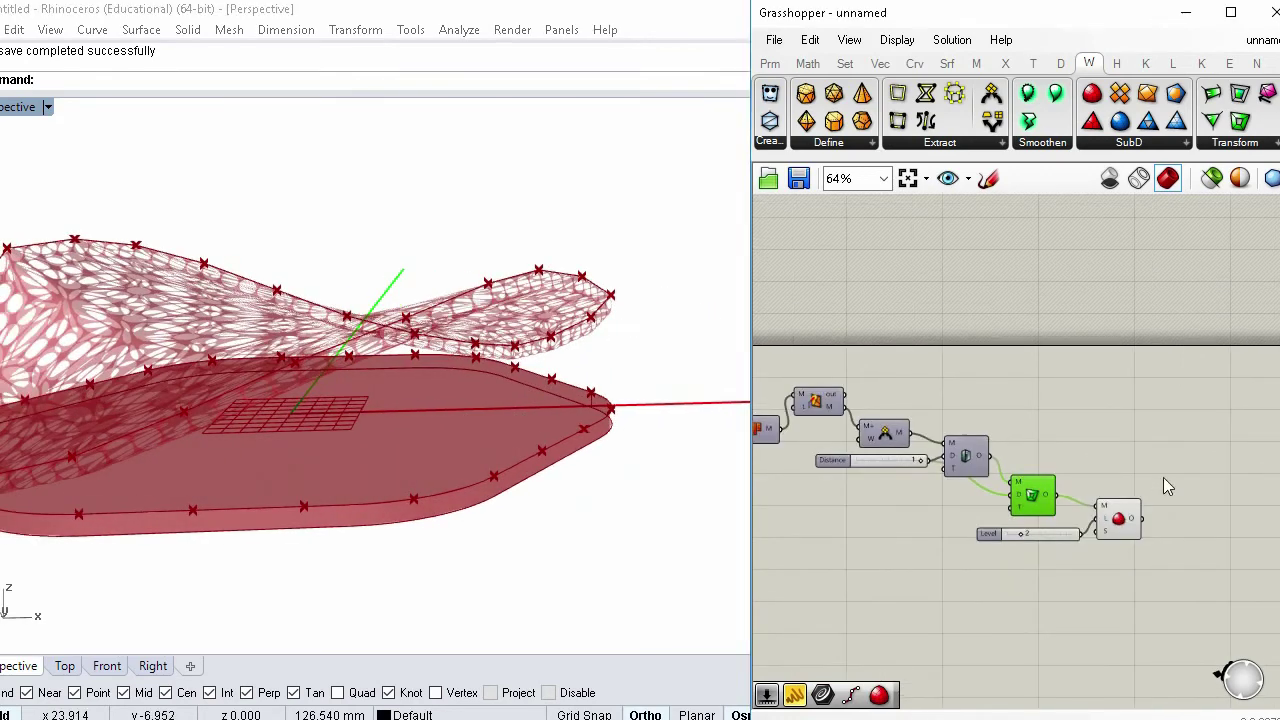
scroll(1116, 518, up, 2)
Bake the subdivided mesh into the Rhino document
click(1118, 518)
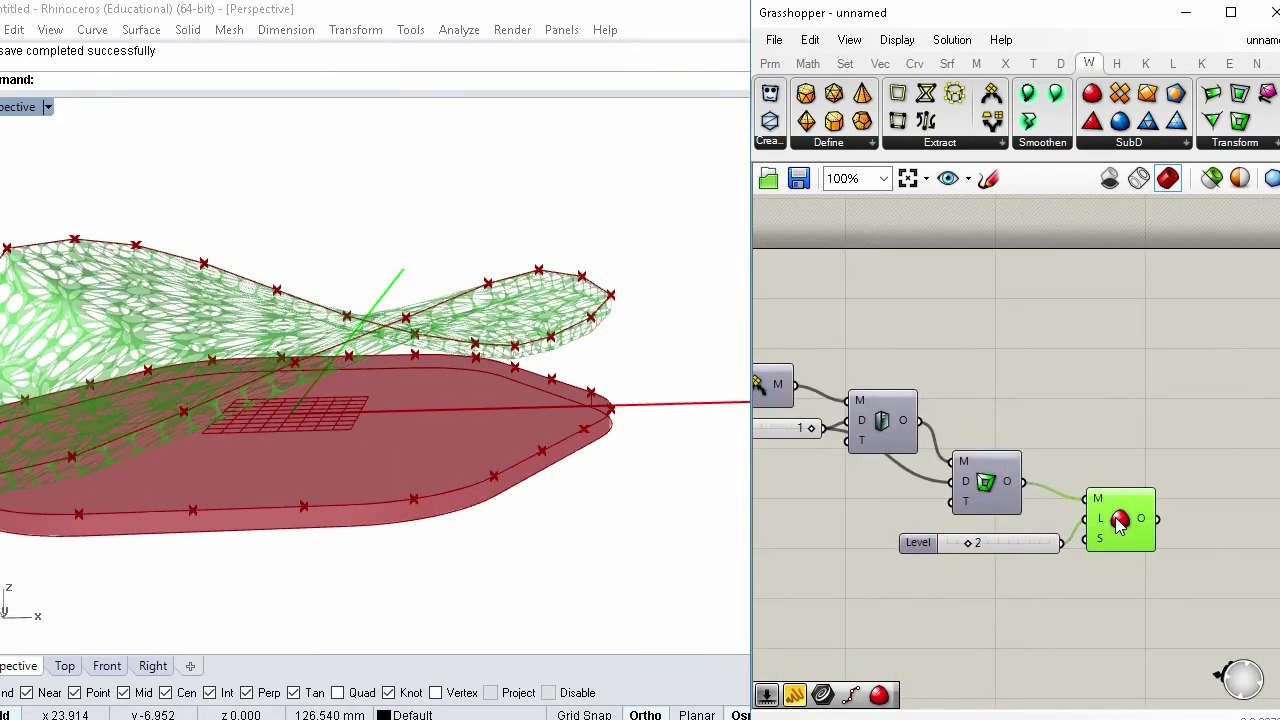
middle_click(1117, 518)
click(1090, 447)
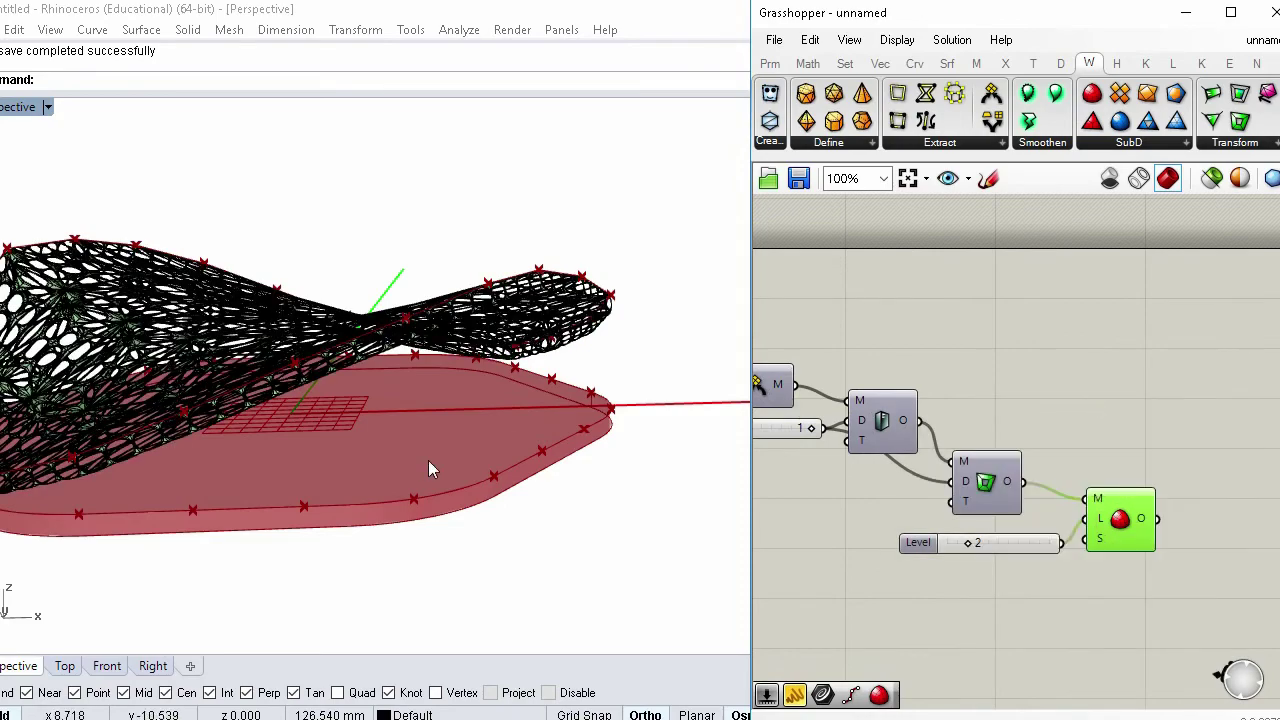
Switch the Perspective viewport to Rendered display mode
click(47, 107)
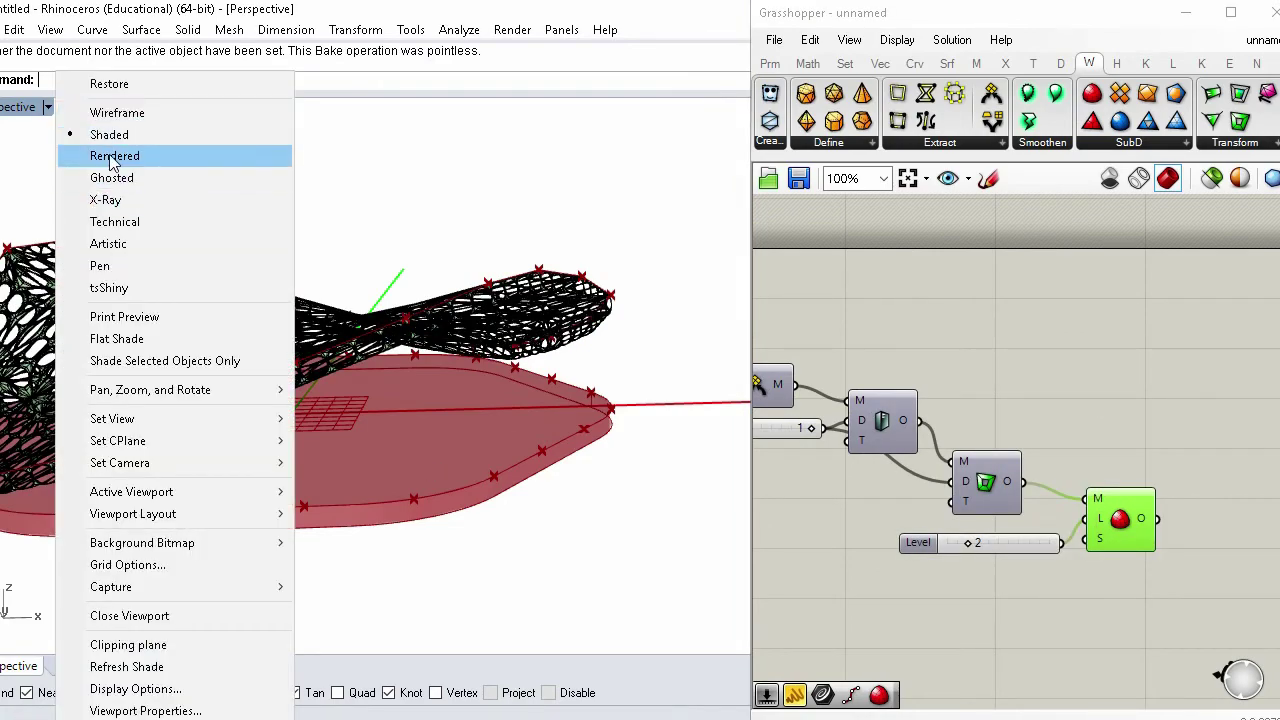
click(149, 155)
right_drag(548, 488, 470, 440)
Disable the Catmull-Clark subdivision component's preview so only the baked mesh represents the canopy
click(1062, 498)
drag(1138, 584, 1027, 448)
middle_click(1067, 446)
click(1128, 384)
right_drag(195, 348, 255, 362)
Disable the previews of the upstream canopy components, leaving the base surface and its extrusion displayed
scroll(1047, 420, down, 5)
drag(1044, 552, 790, 348)
key(space)
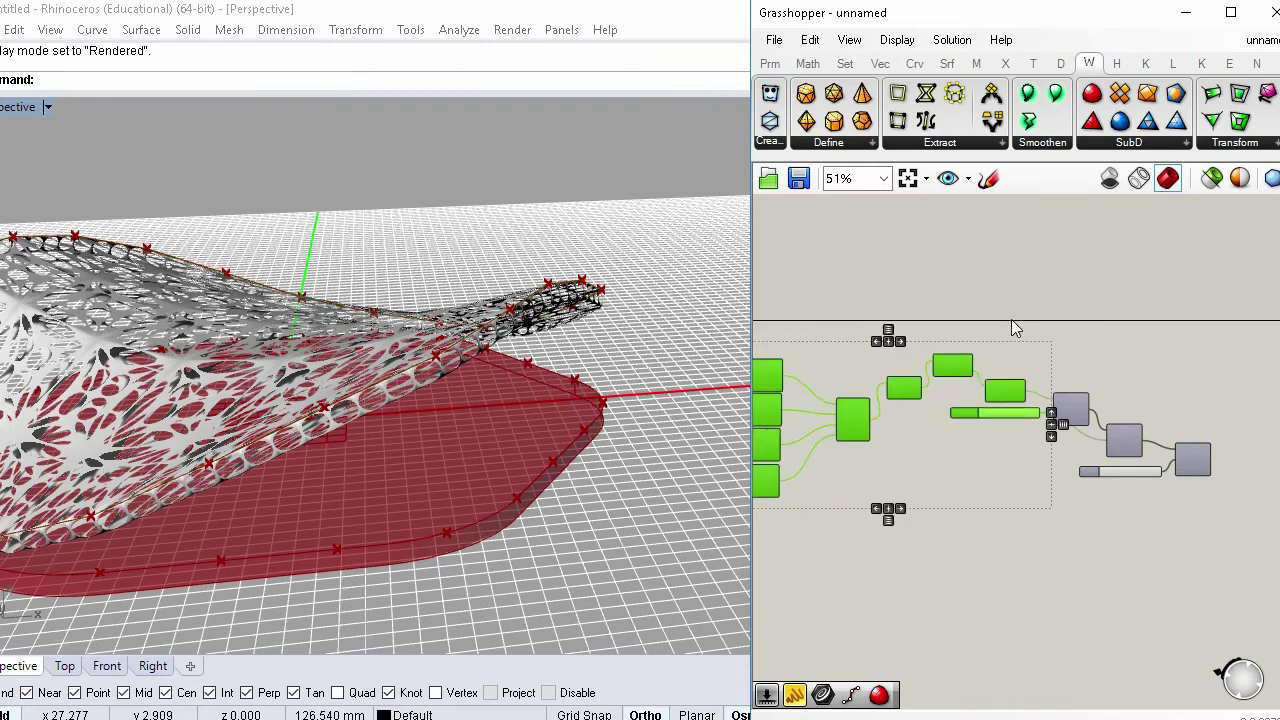
scroll(1011, 319, down, 5)
drag(994, 498, 780, 338)
key(space)
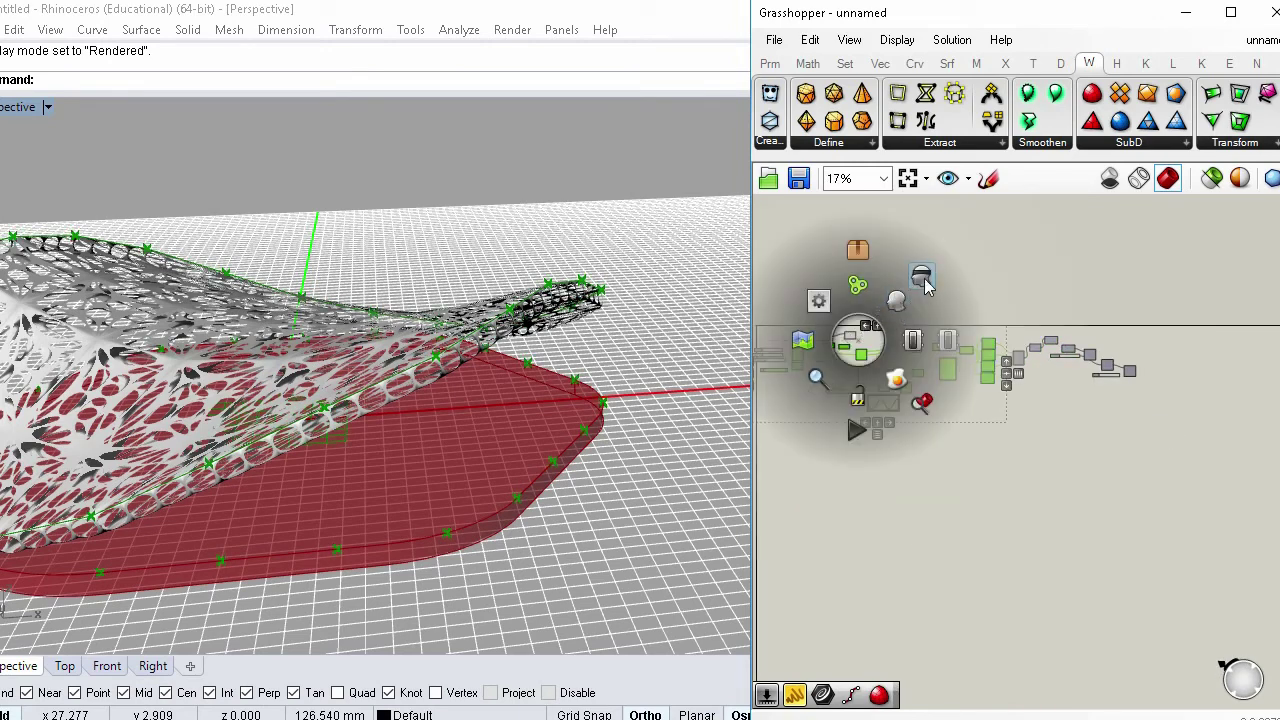
click(924, 283)
scroll(900, 310, up, 1)
scroll(850, 354, up, 7)
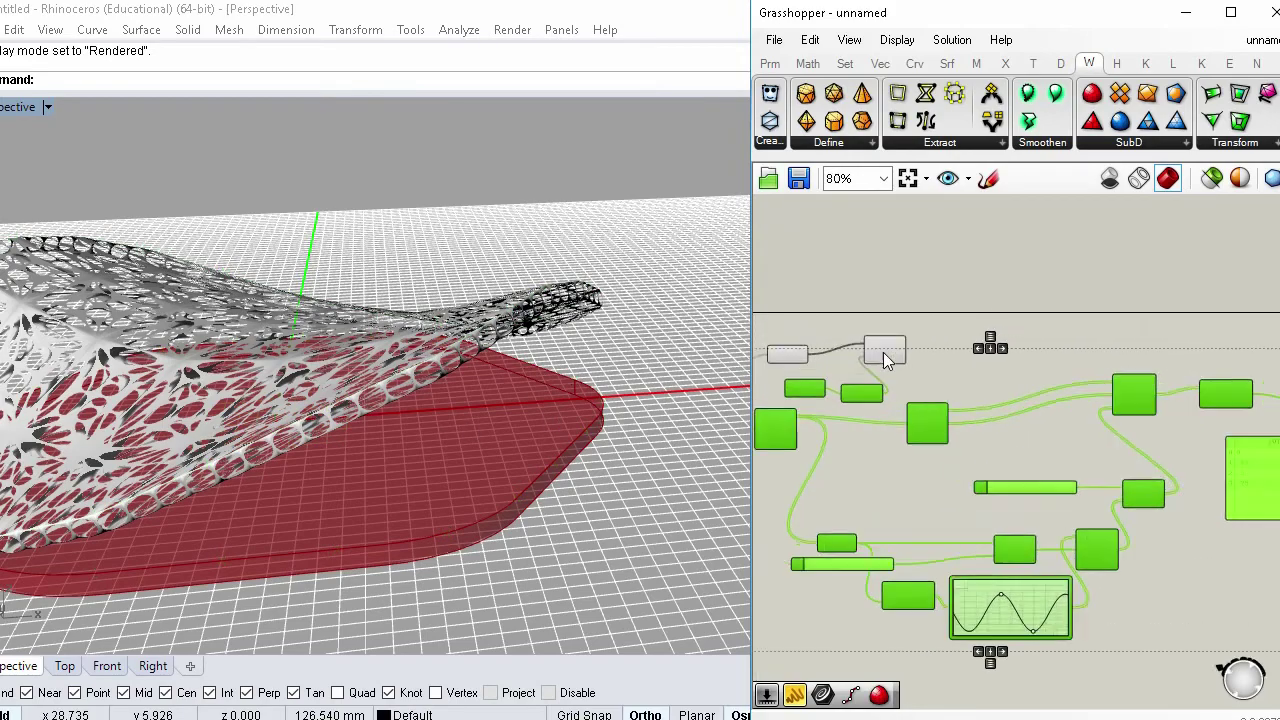
Bake the extruded base into the Rhino document and view it from the side together with the baked canopy
click(893, 343)
key(space)
click(941, 386)
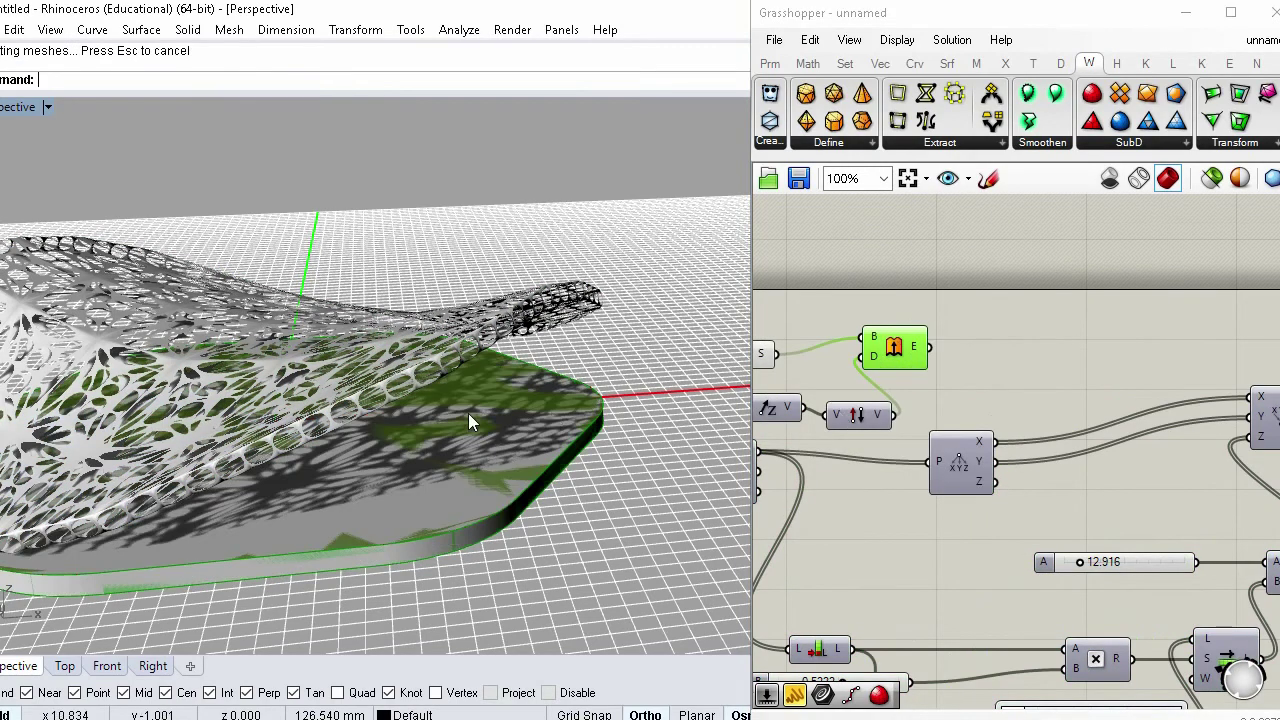
scroll(394, 400, down, 5)
right_drag(392, 400, 548, 375)
mouse_move(459, 379)
right_down()
mouse_move(406, 358)
mouse_move(410, 400)
mouse_move(443, 375)
right_up()
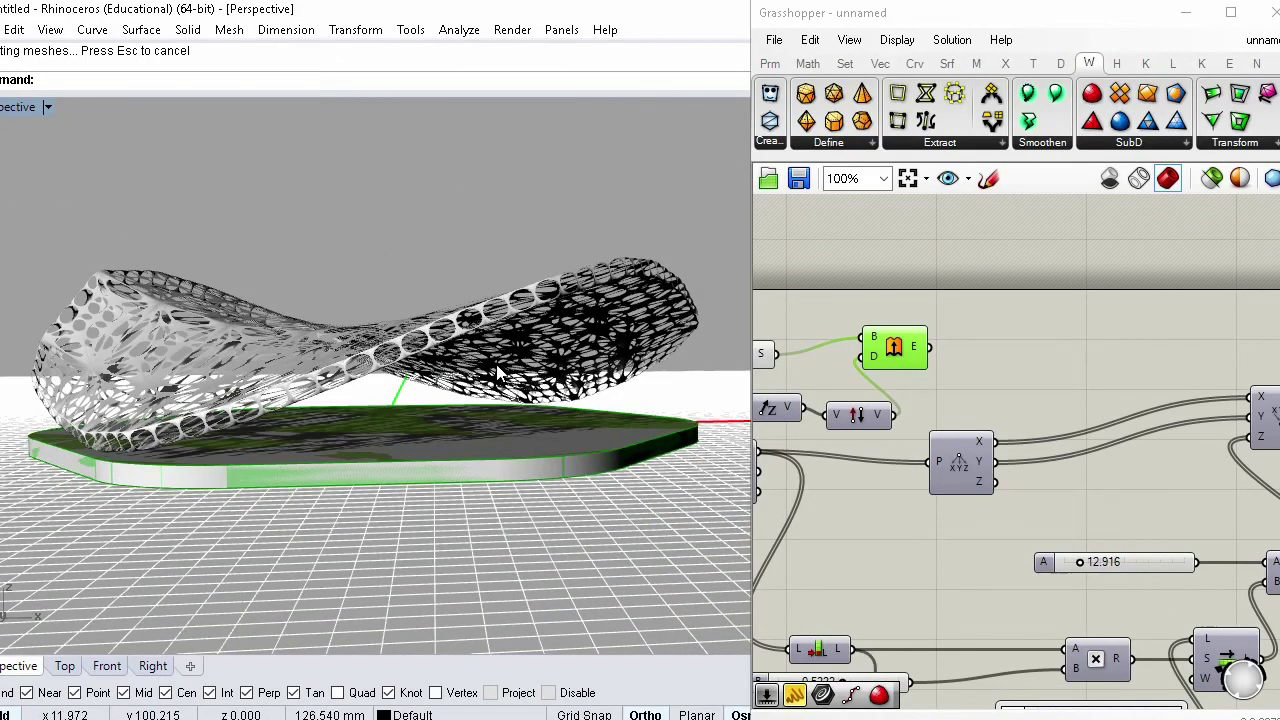
Delete all baked objects, the base polysurface and the canopy mesh, from the Rhino document
scroll(1004, 368, down, 4)
click(1064, 412)
scroll(1160, 484, up, 2)
right_drag(1250, 476, 820, 503)
key(ctrl+a)
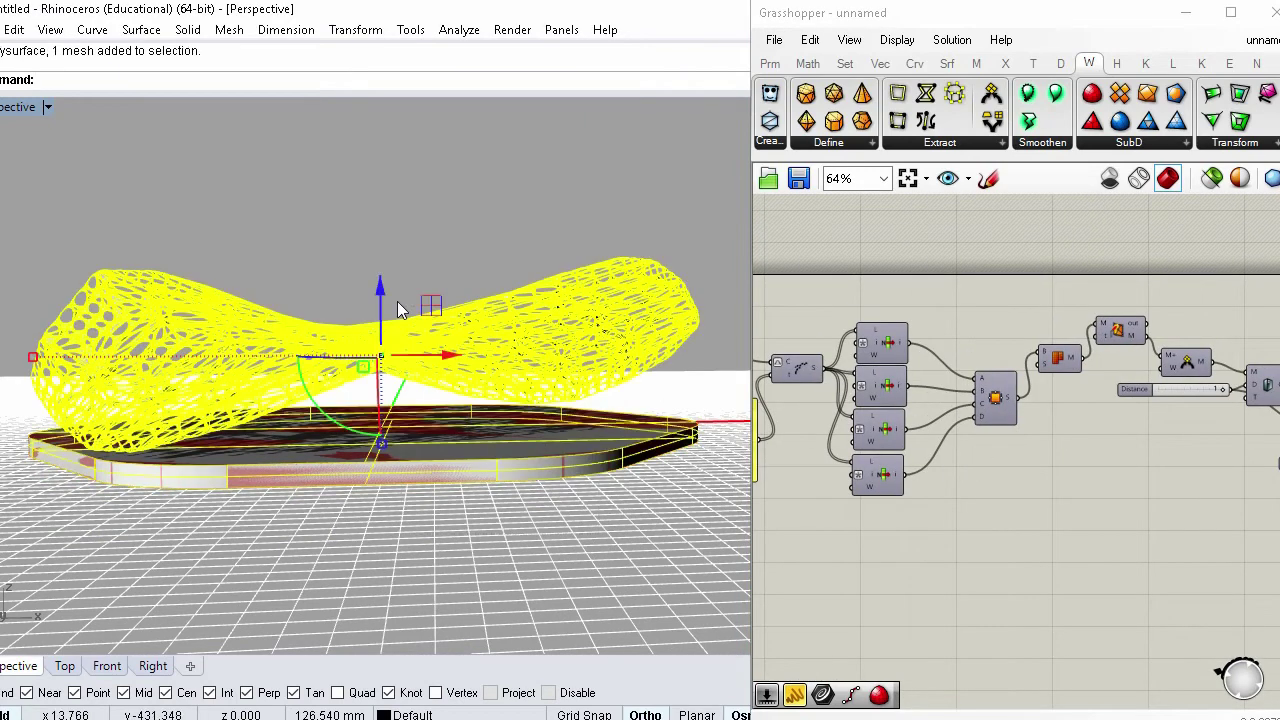
key(Delete)
Enable the Catmull-Clark subdivision component's preview
right_drag(1263, 502, 942, 476)
right_drag(1094, 422, 1080, 424)
middle_click(1087, 428)
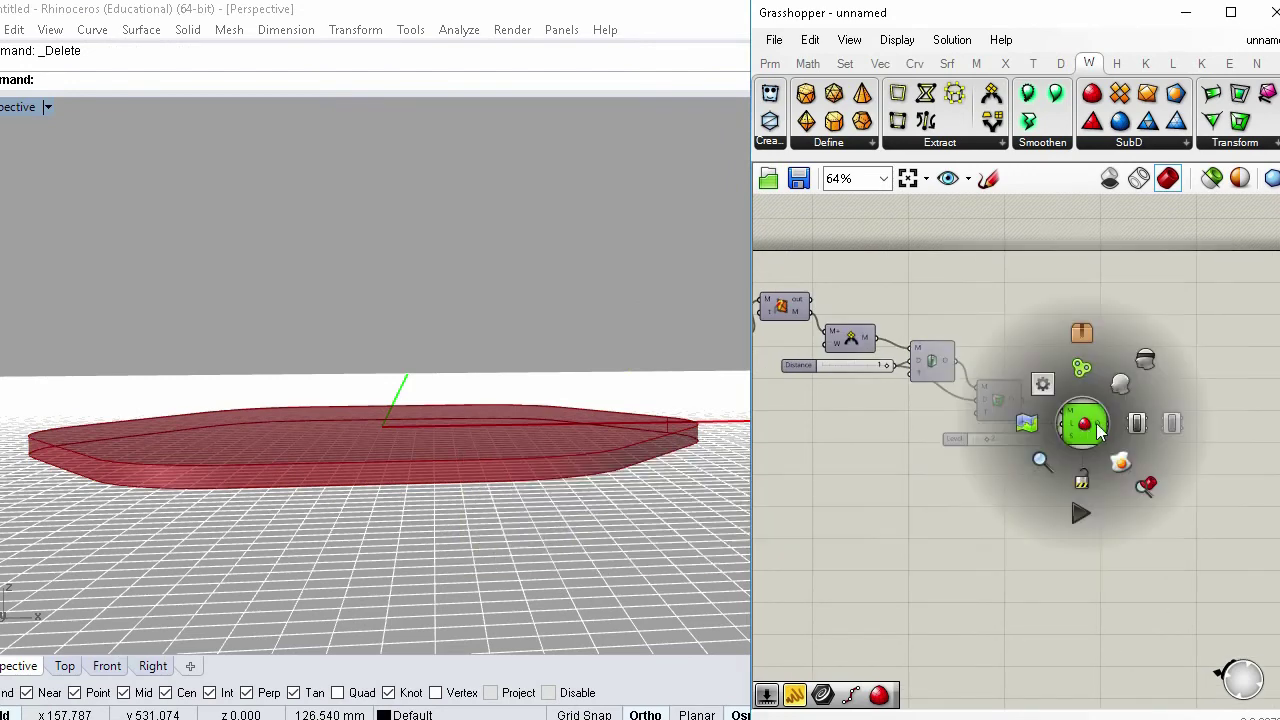
click(1121, 388)
Reshape the Graph Mapper's sine curve by moving its handles to form a longer, taller wave
scroll(1126, 397, down, 2)
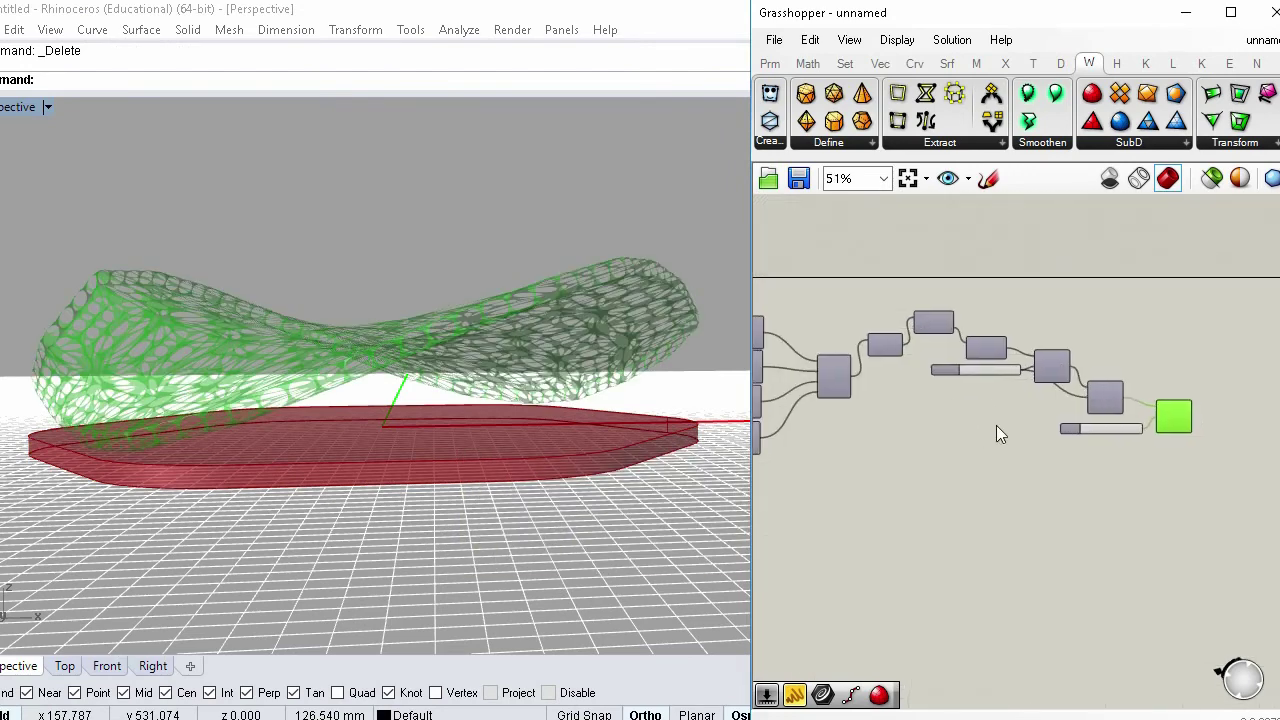
scroll(908, 416, up, 4)
drag(856, 496, 809, 494)
drag(789, 446, 821, 409)
scroll(444, 404, up, 5)
right_drag(444, 404, 510, 334)
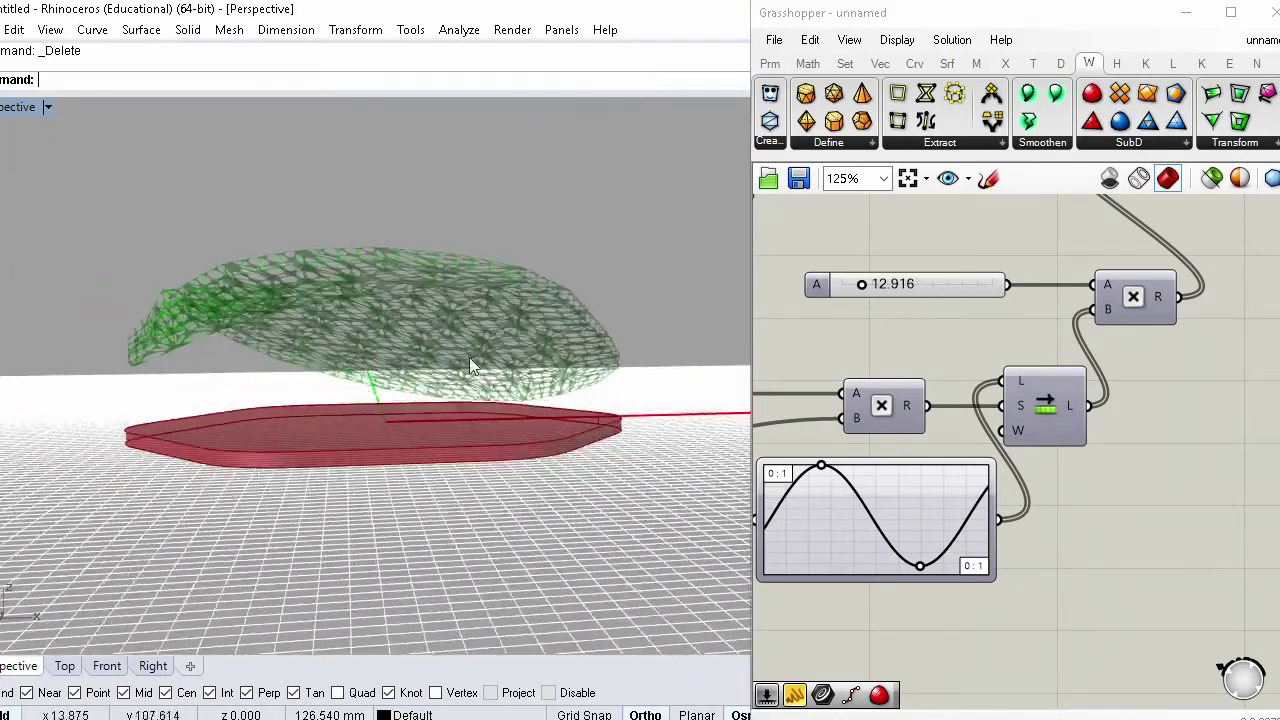
scroll(598, 395, up, 3)
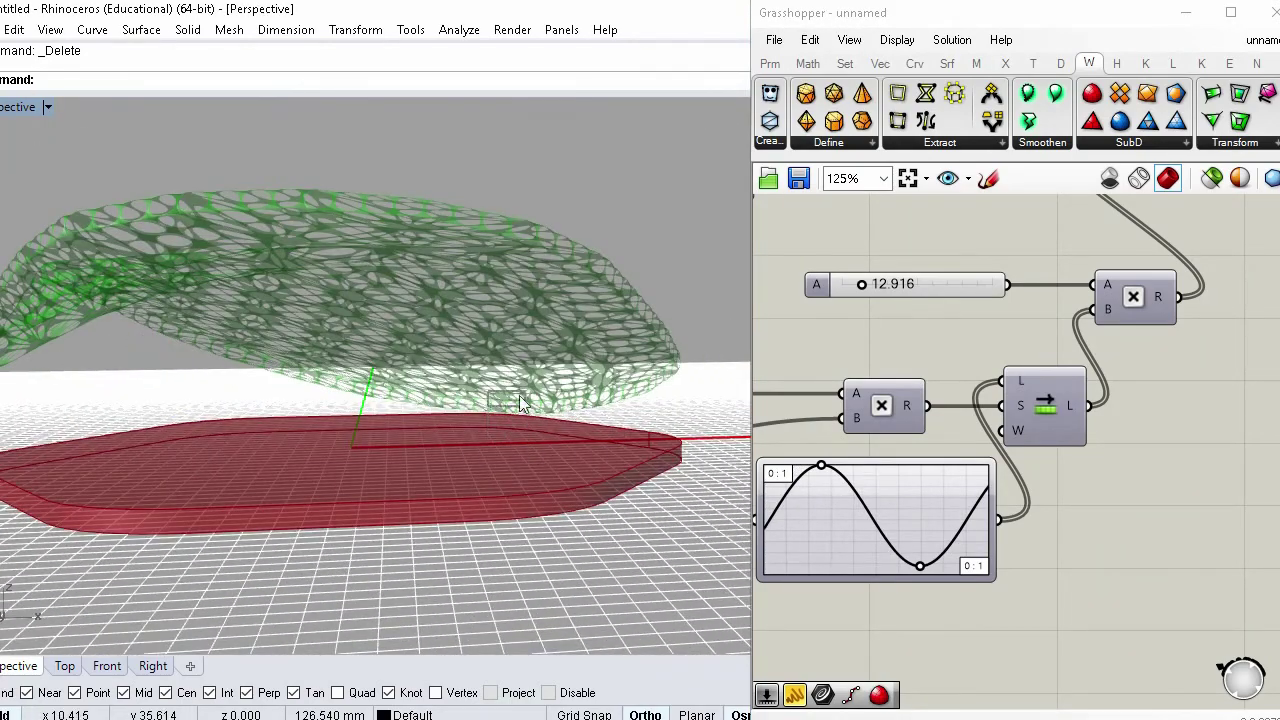
Raise the trough handle of the Graph Mapper's sine curve to reduce the canopy edge's wave height
drag(893, 560, 898, 528)
right_drag(446, 383, 618, 475)
scroll(1102, 443, down, 5)
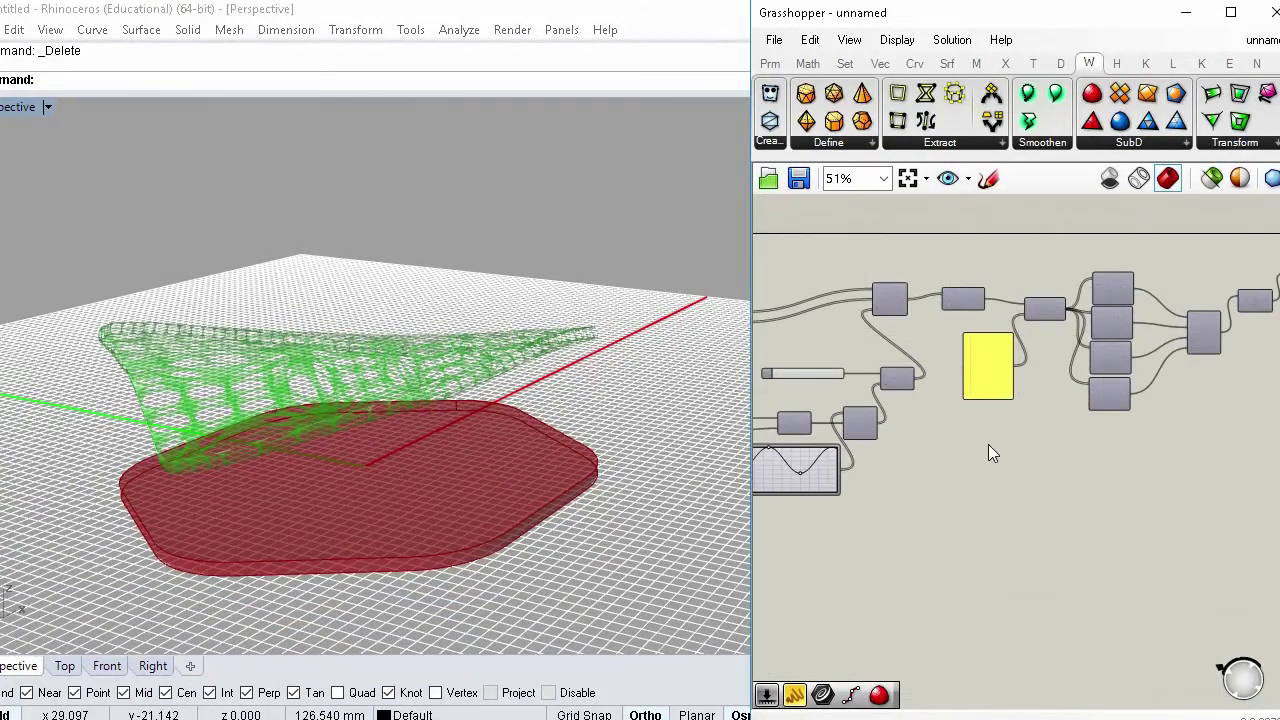
right_drag(988, 453, 787, 453)
right_drag(486, 427, 513, 451)
right_drag(941, 415, 1130, 380)
Move the Graph Mapper's sine handle to shorten the wavelength so the canopy edge undulates more often
scroll(1037, 410, up, 6)
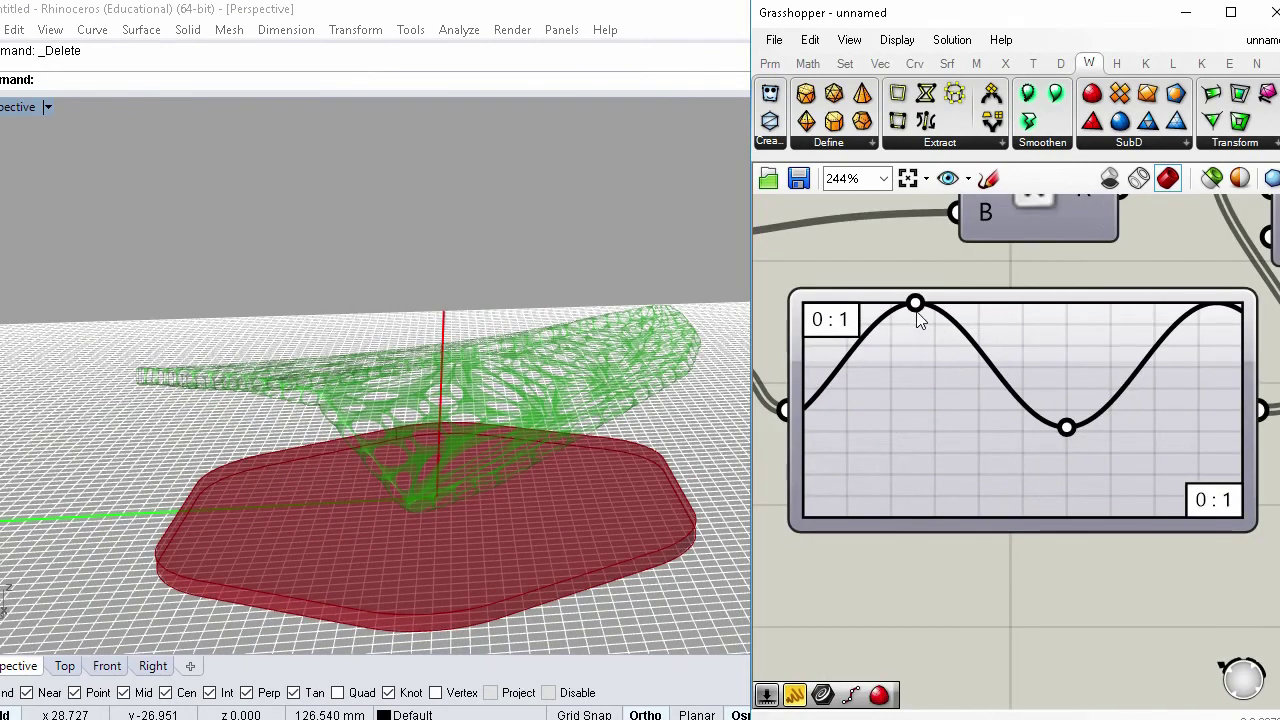
drag(937, 416, 989, 363)
scroll(1052, 410, down, 10)
scroll(969, 285, up, 4)
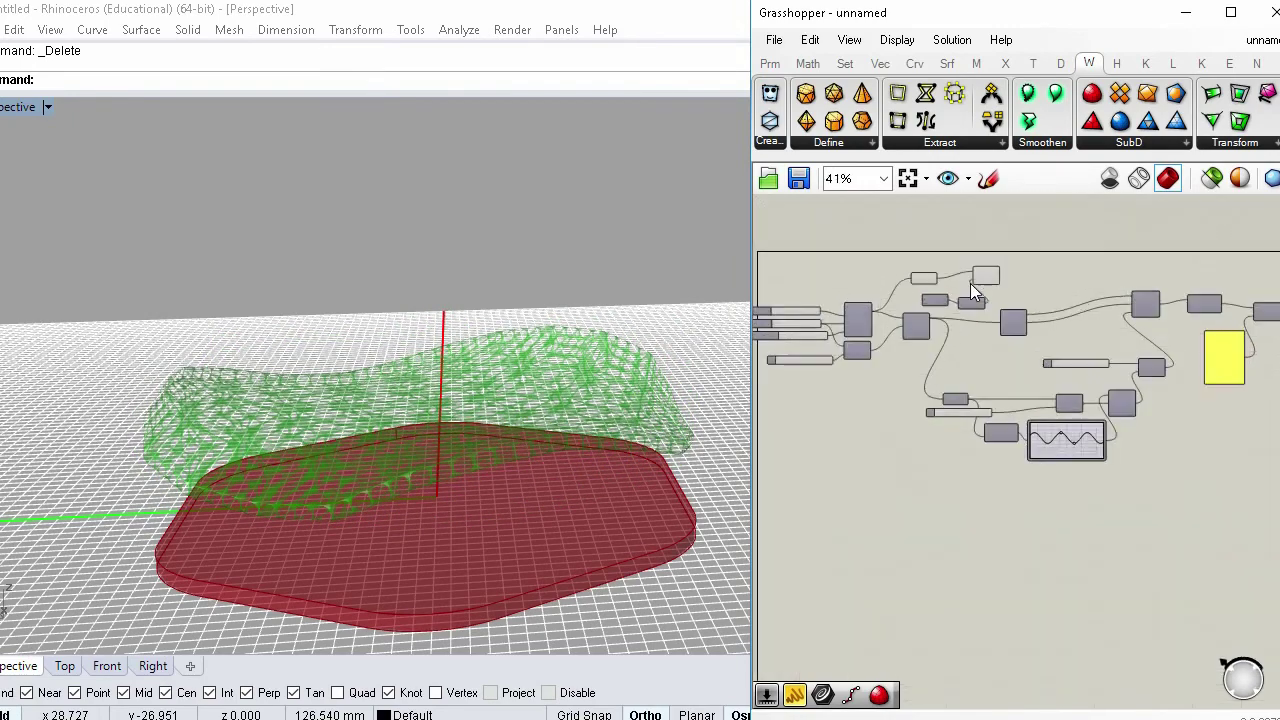
Disable the previews of the base Extrude and Boundary Surfaces components so only the canopy mesh is displayed
click(1006, 271)
middle_click(1006, 271)
click(1071, 241)
right_drag(666, 500, 590, 470)
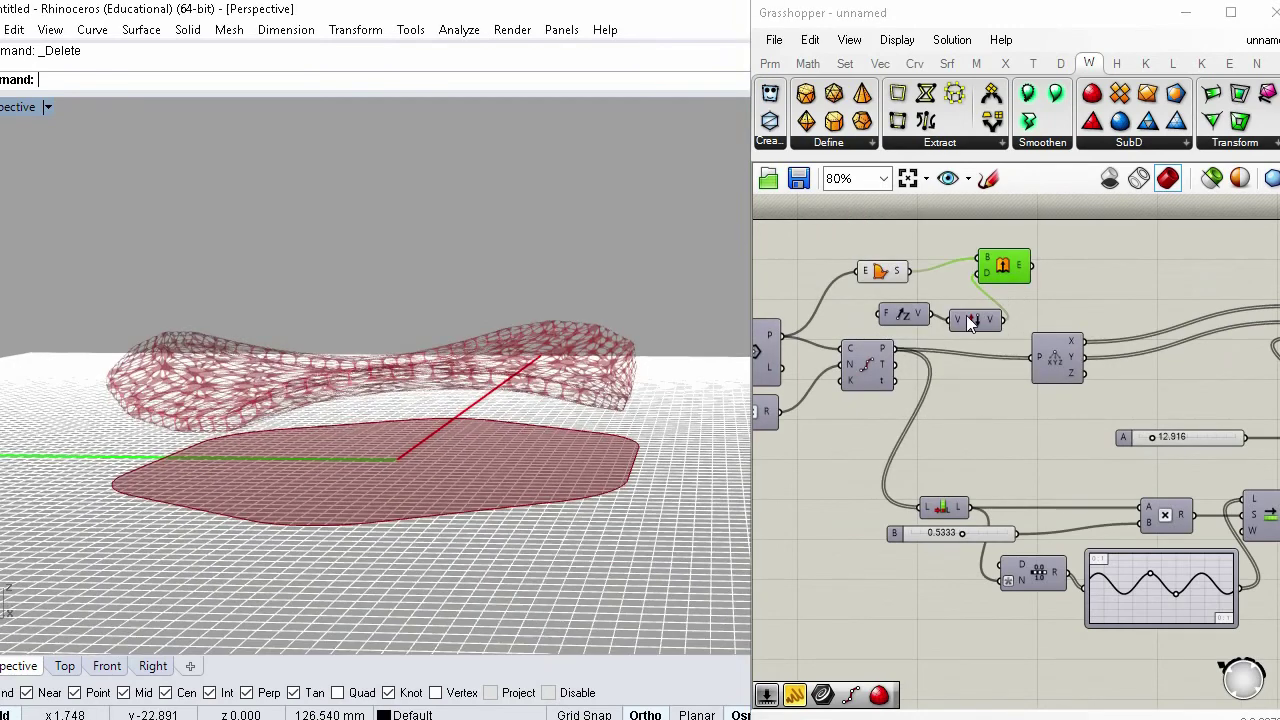
click(897, 278)
middle_click(893, 299)
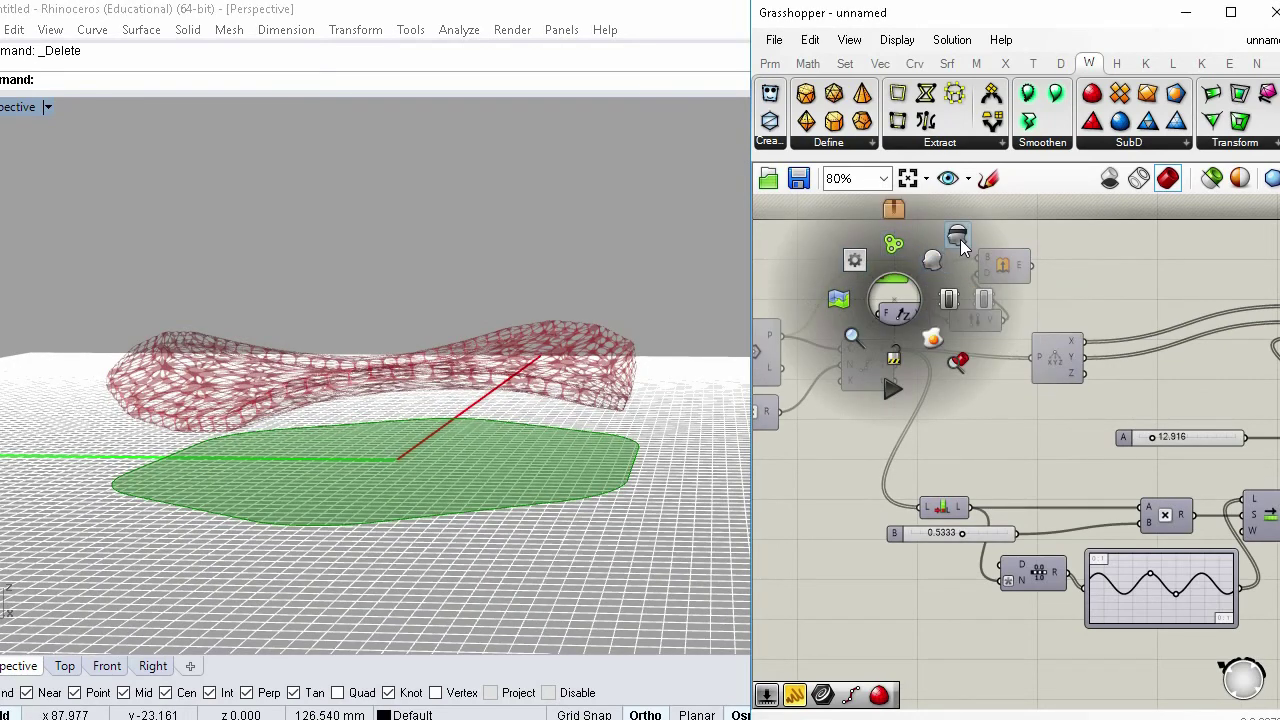
click(932, 259)
right_drag(445, 305, 38, 186)
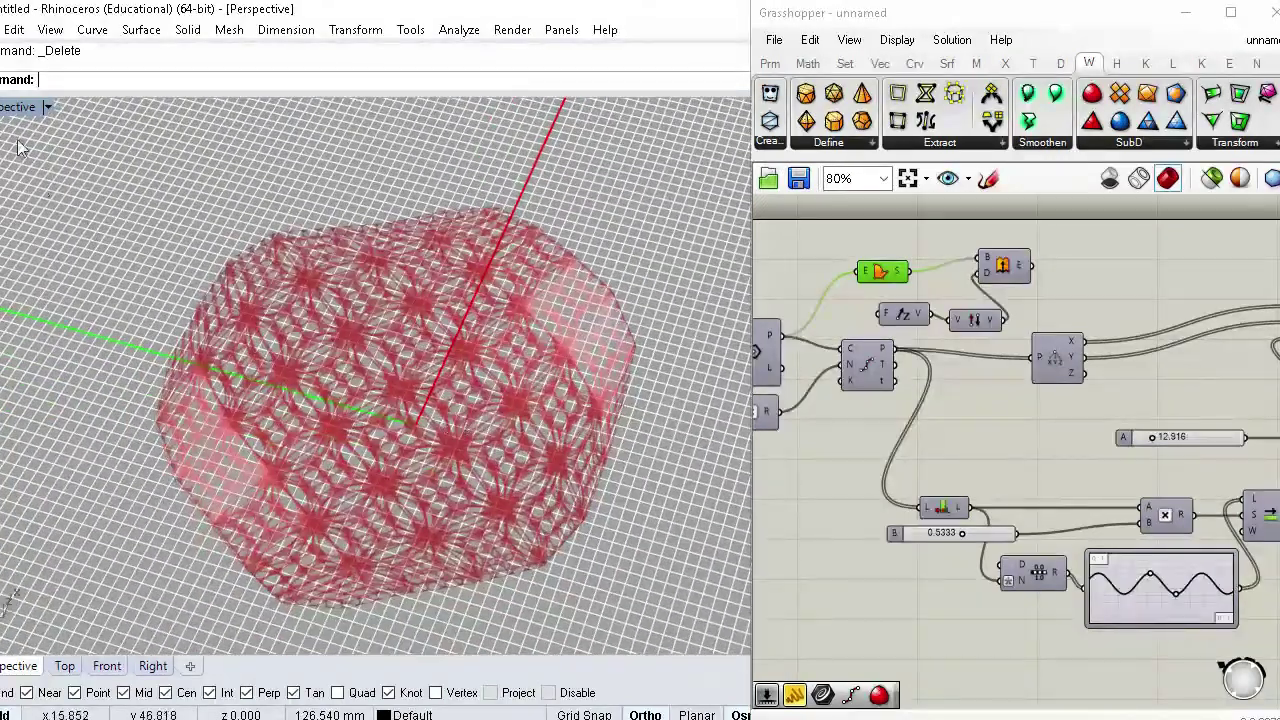
Add a Custom Preview component and connect the subdivided mesh output to its geometry input
scroll(1020, 462, down, 6)
right_drag(1265, 466, 1031, 457)
scroll(1031, 457, up, 7)
double_click(1031, 463)
text(cus)
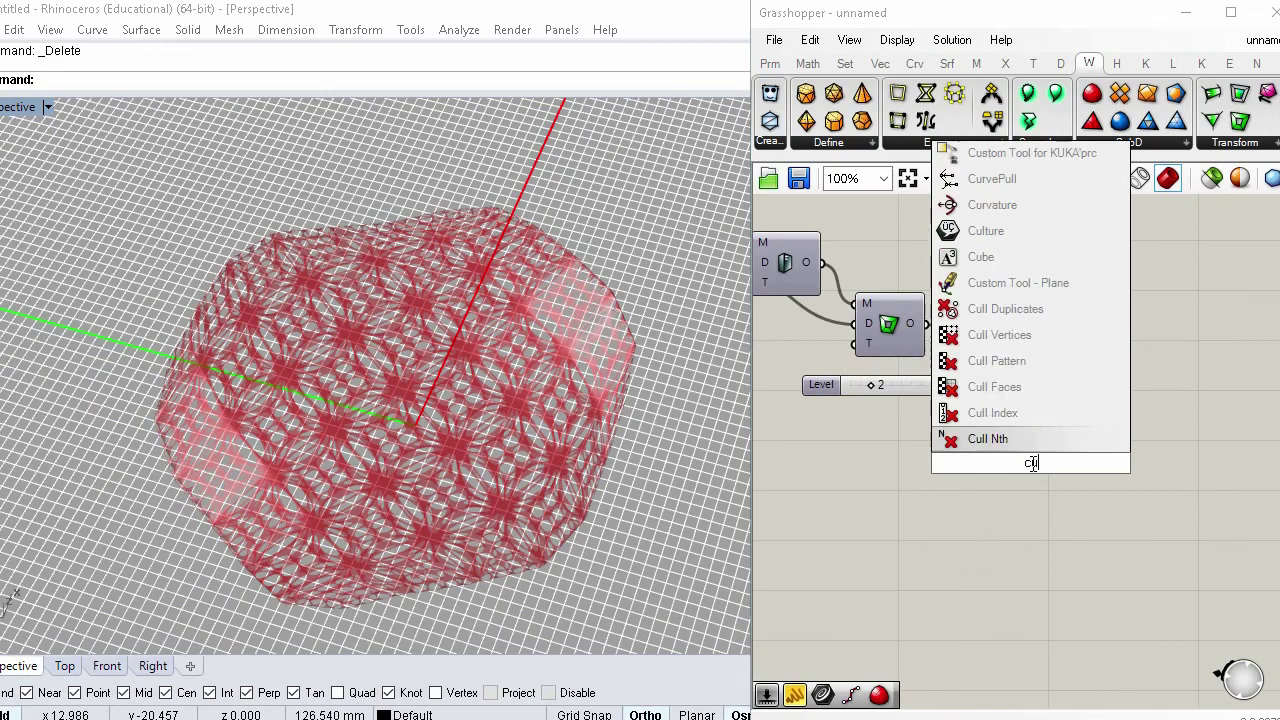
key(Up)
key(Up)
key(Return)
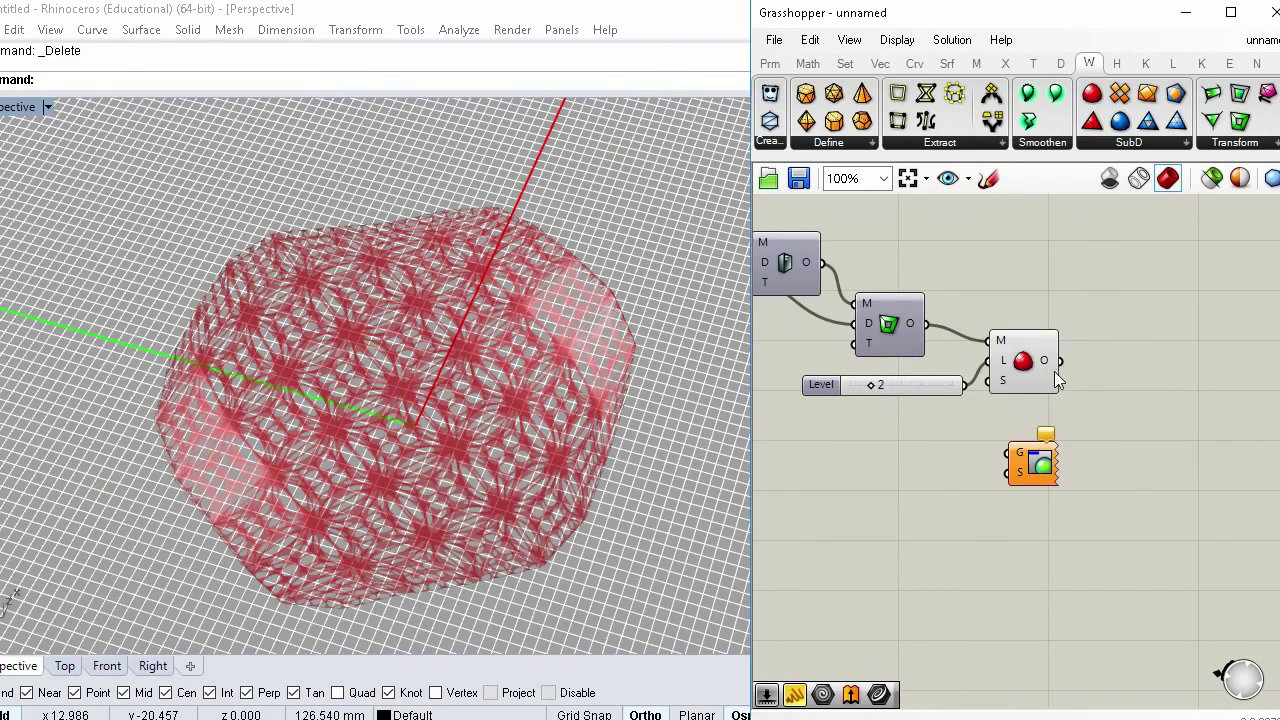
drag(1060, 361, 1007, 453)
Disable the Catmull-Clark component's own preview so the mesh is displayed only through Custom Preview
middle_click(1030, 385)
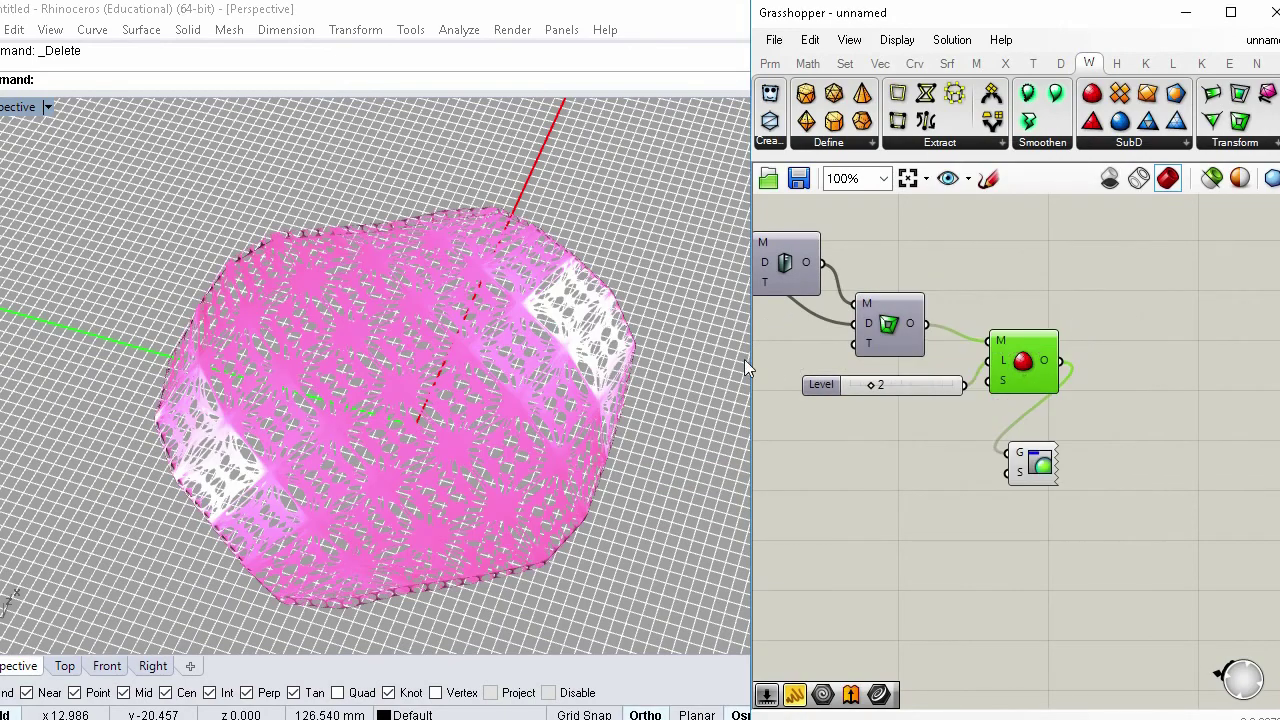
right_drag(648, 363, 410, 438)
scroll(500, 390, up, 7)
right_drag(521, 410, 396, 278)
scroll(396, 278, down, 3)
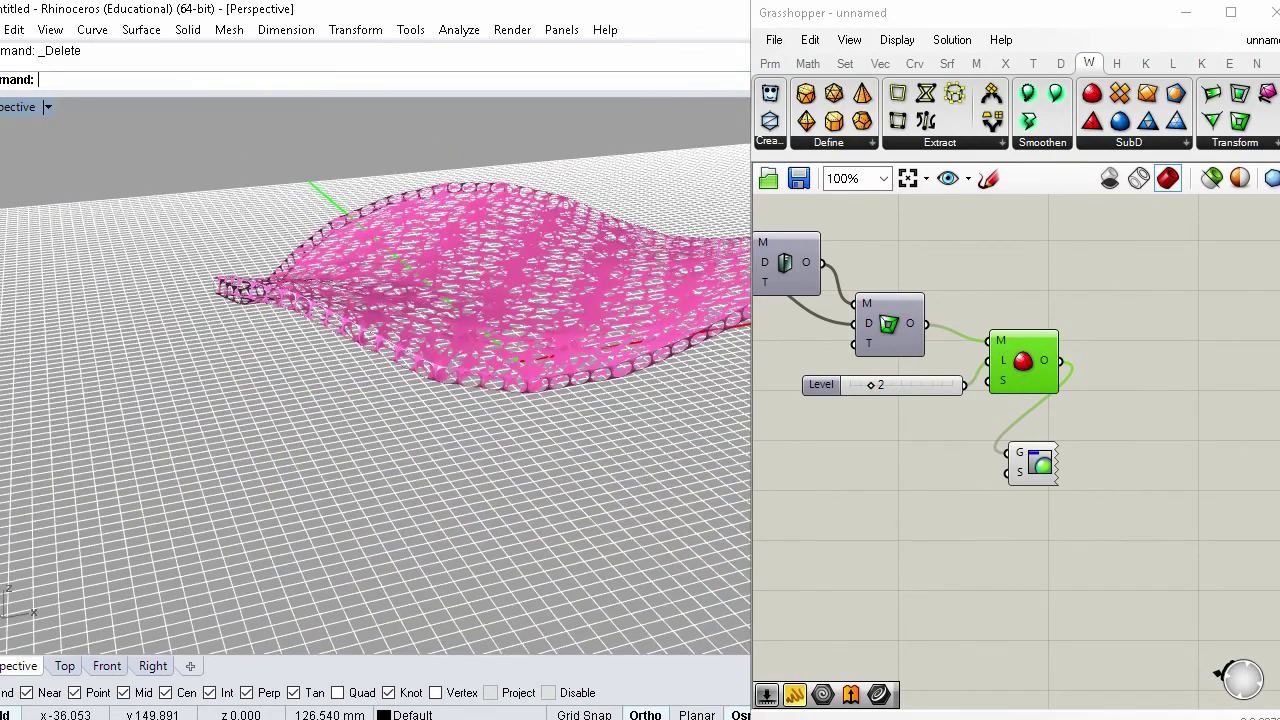
Switch from the Perspective view to a maximized Top view of the perforated canopy
double_click(3, 109)
double_click(3, 107)
scroll(314, 250, down, 9)
right_drag(158, 300, 333, 320)
scroll(215, 312, up, 12)
scroll(930, 390, down, 2)
Adjust the base polygon's segment count and leave it at 6
right_drag(860, 390, 1225, 405)
right_drag(840, 346, 1150, 365)
scroll(900, 365, up, 2)
right_drag(880, 368, 1272, 382)
click(975, 413)
scroll(928, 411, up, 5)
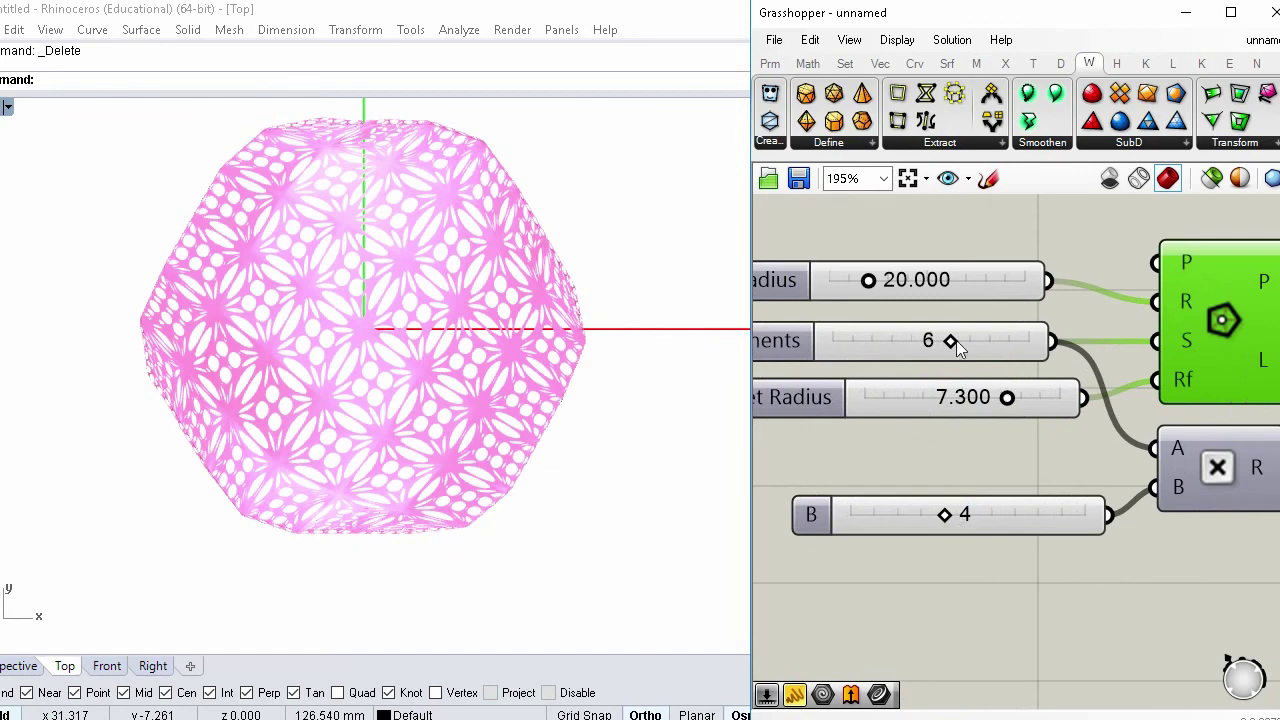
mouse_move(938, 344)
mouse_down()
mouse_move(912, 346)
mouse_move(968, 340)
mouse_move(950, 341)
mouse_up()
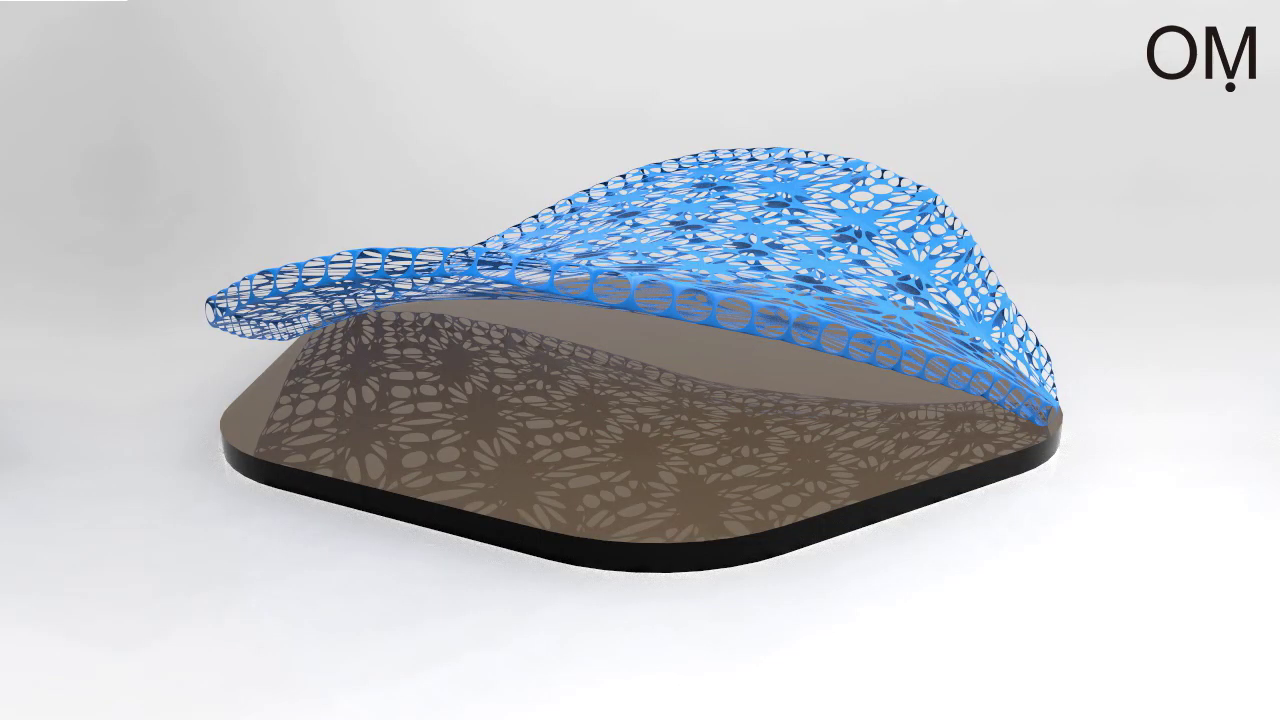